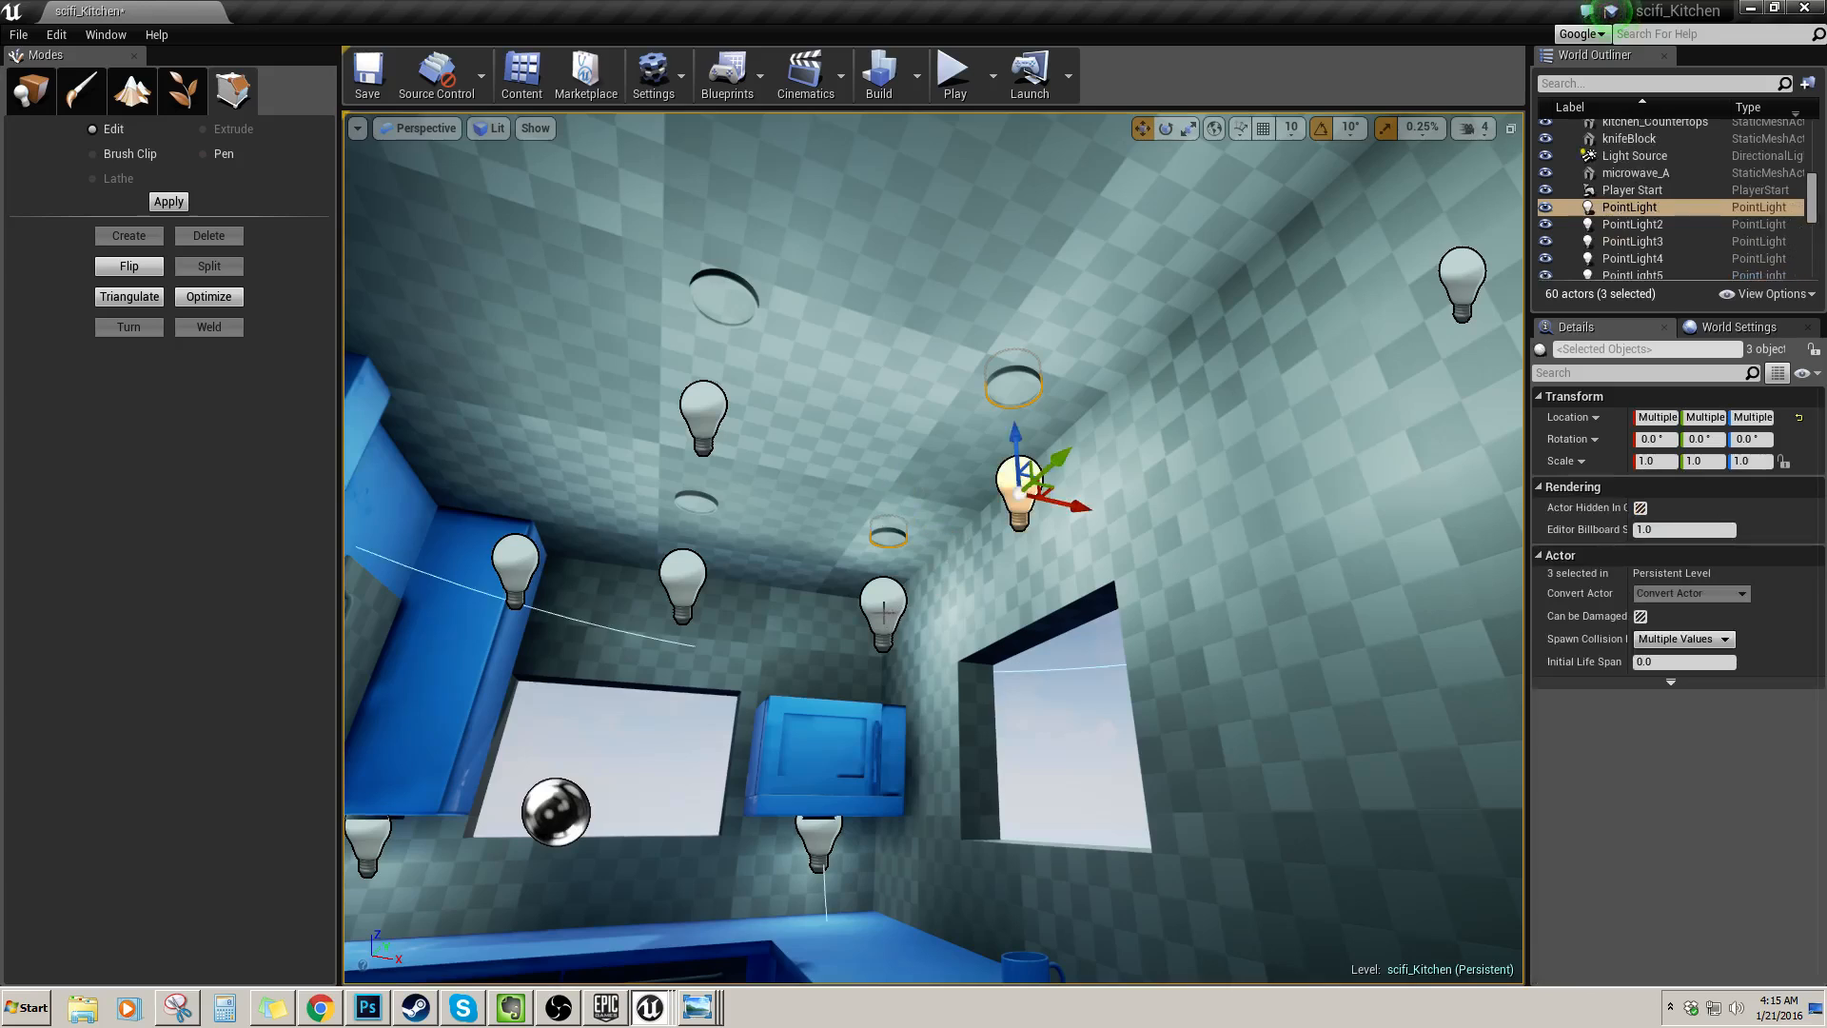
Delete the selected pot lights and point light along the window side of the kitchen ceiling
{"action": "key", "text": "Delete"}
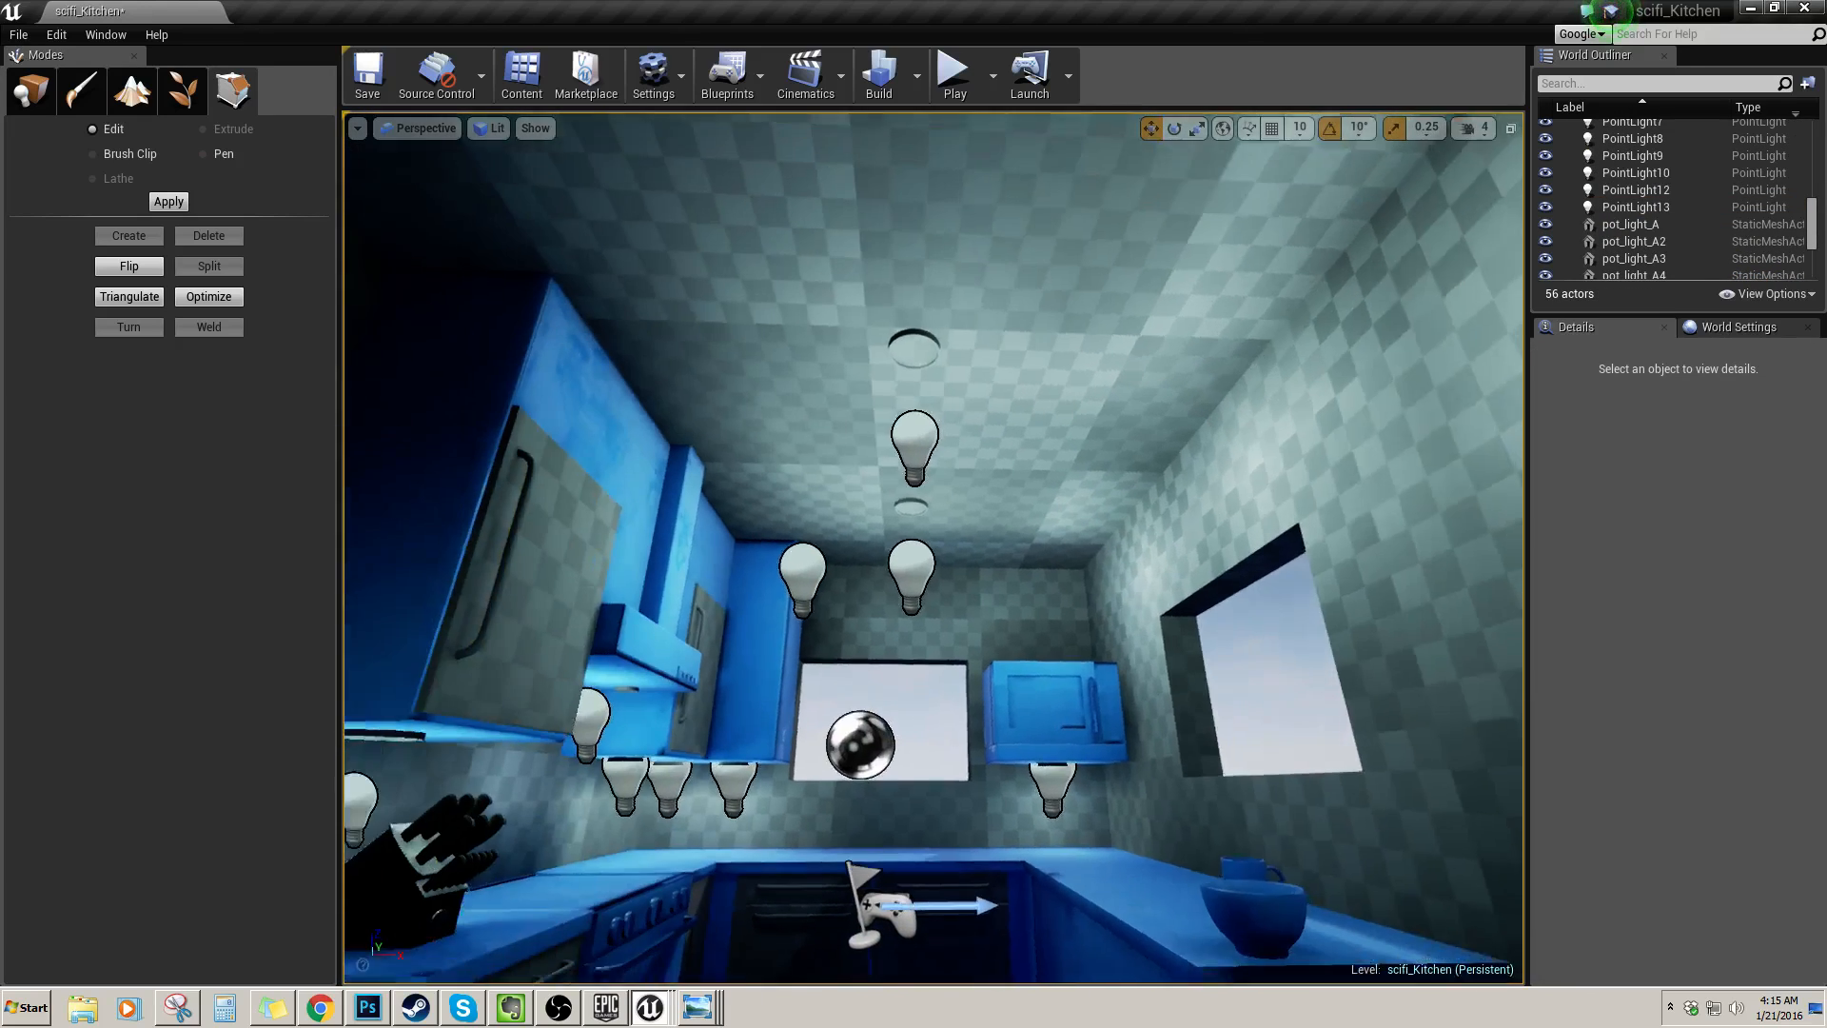
{"action": "key", "text": "s"}
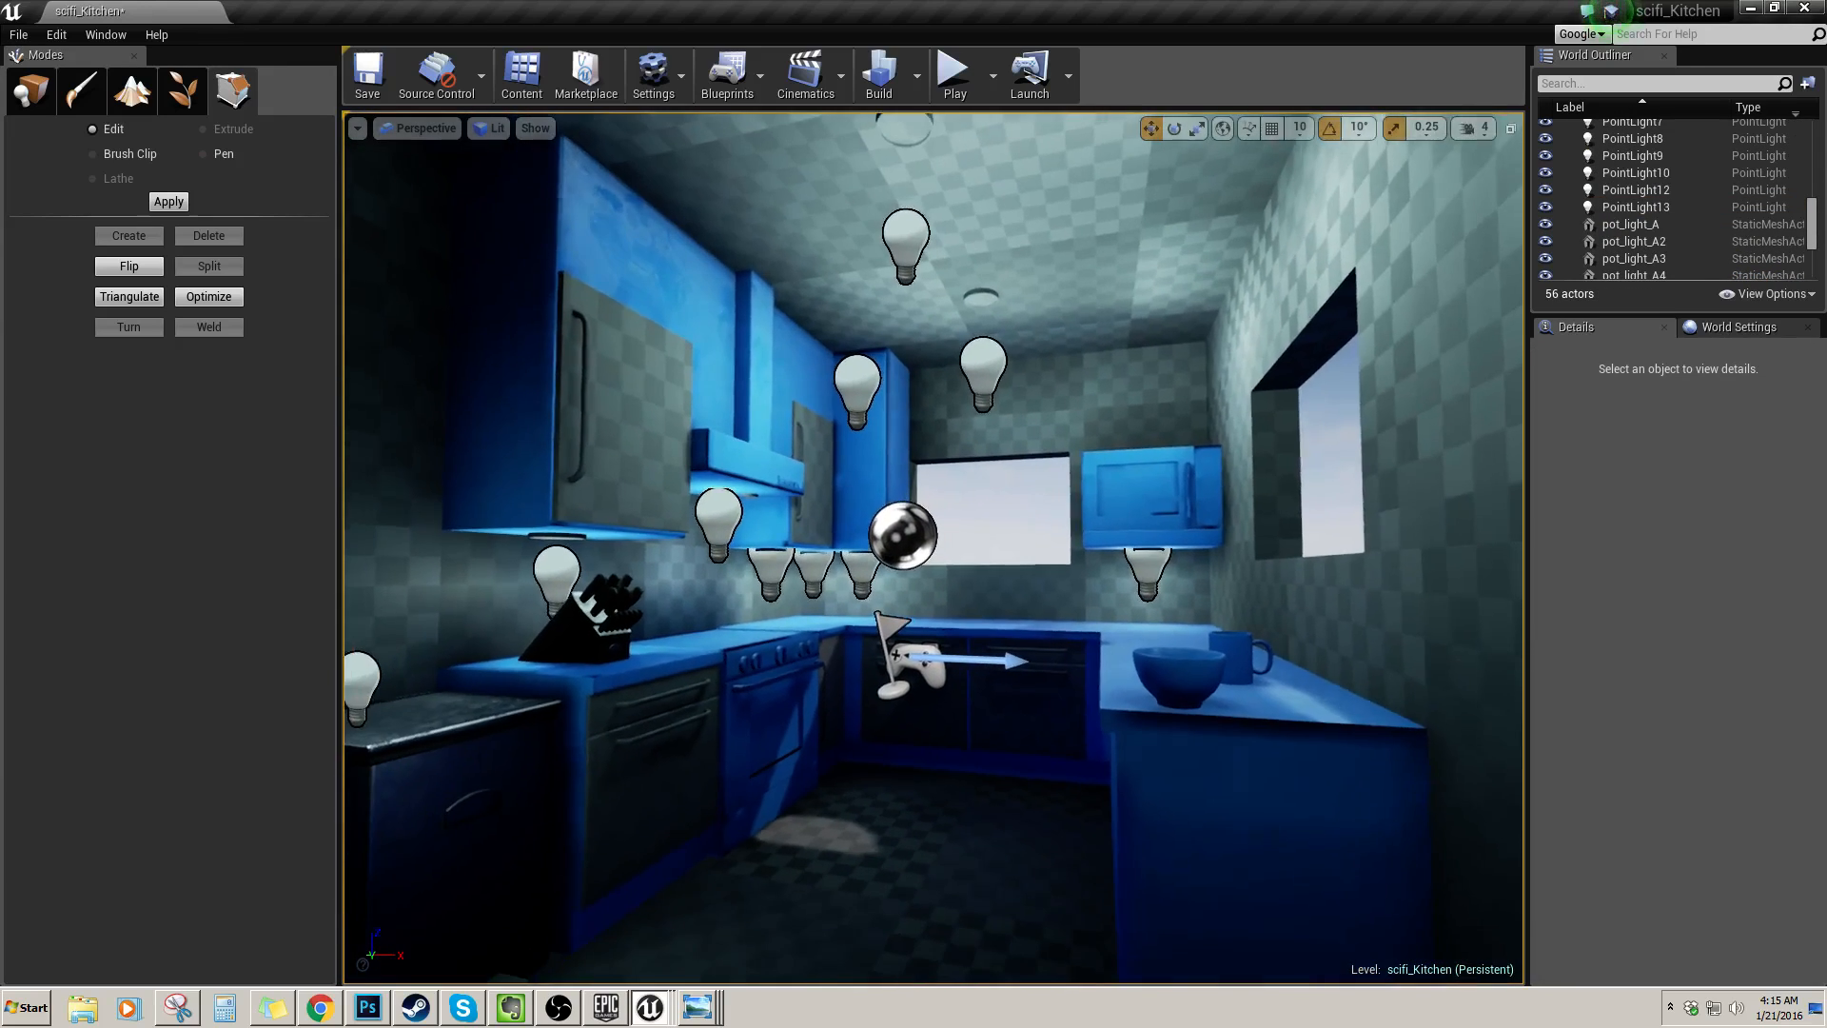
{"action": "key", "text": "w"}
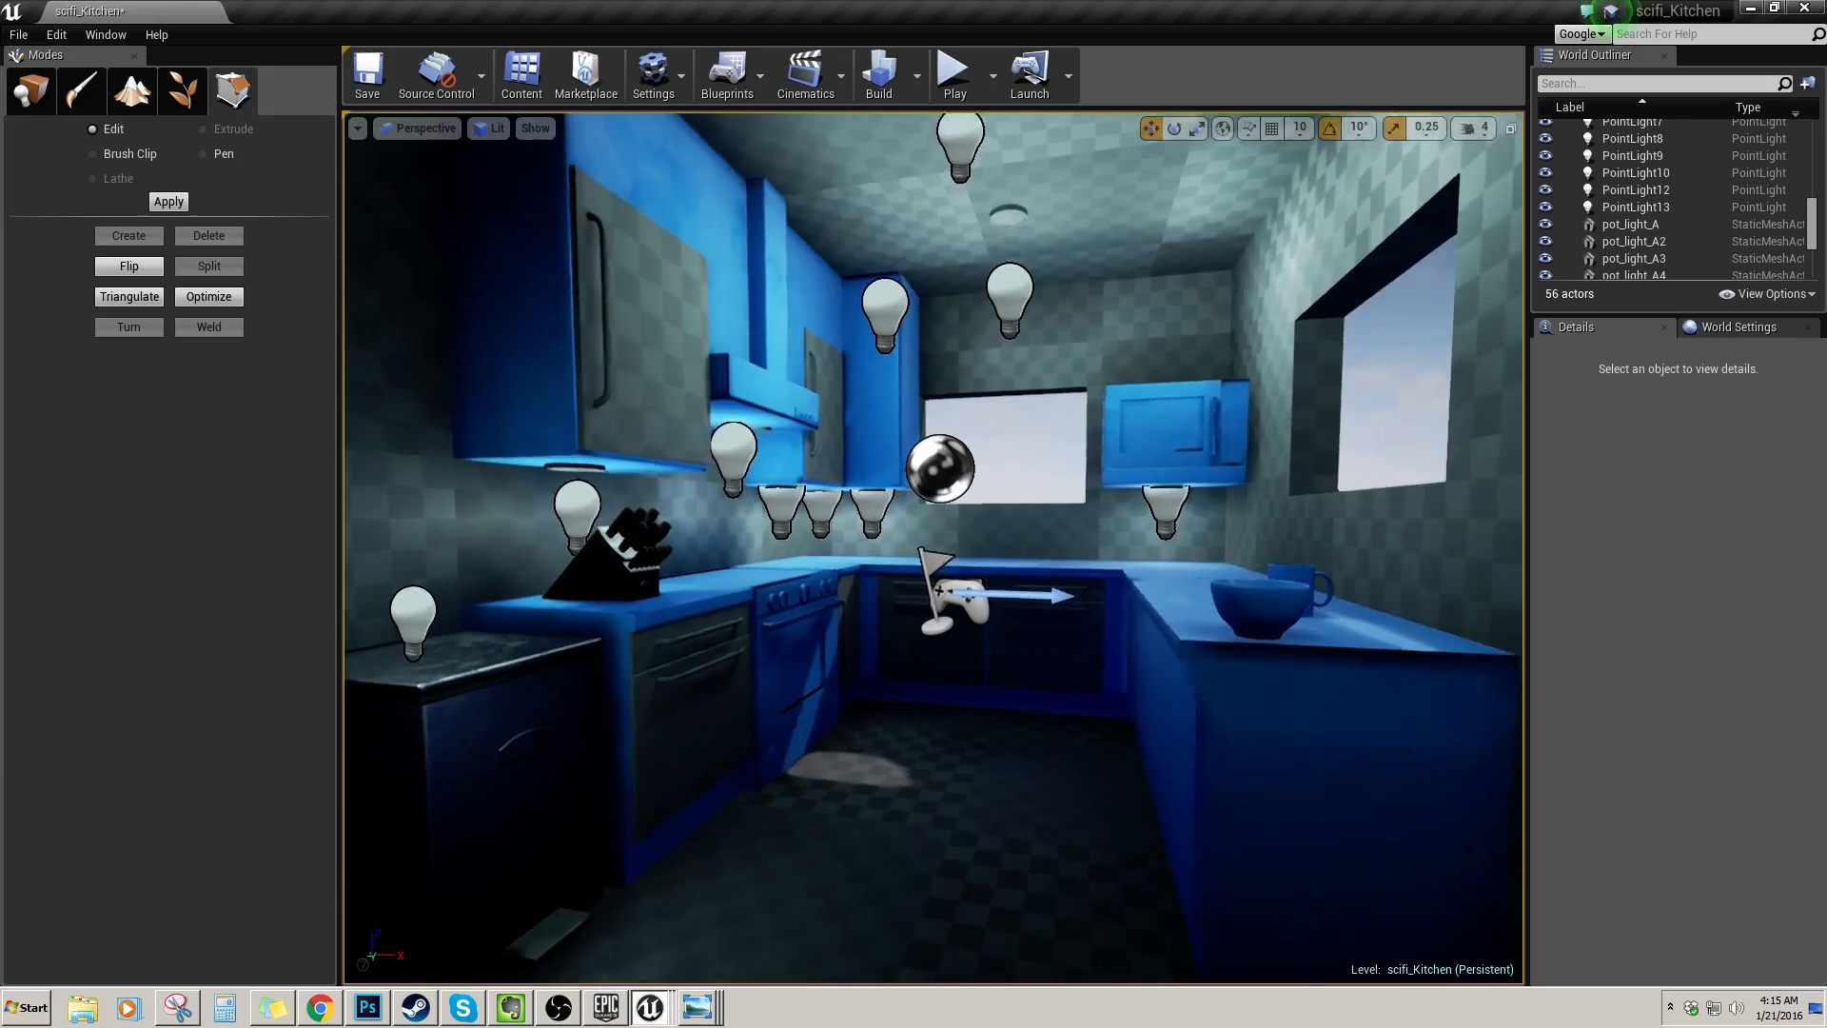
{"action": "key", "text": "s"}
{"action": "key", "text": "w"}
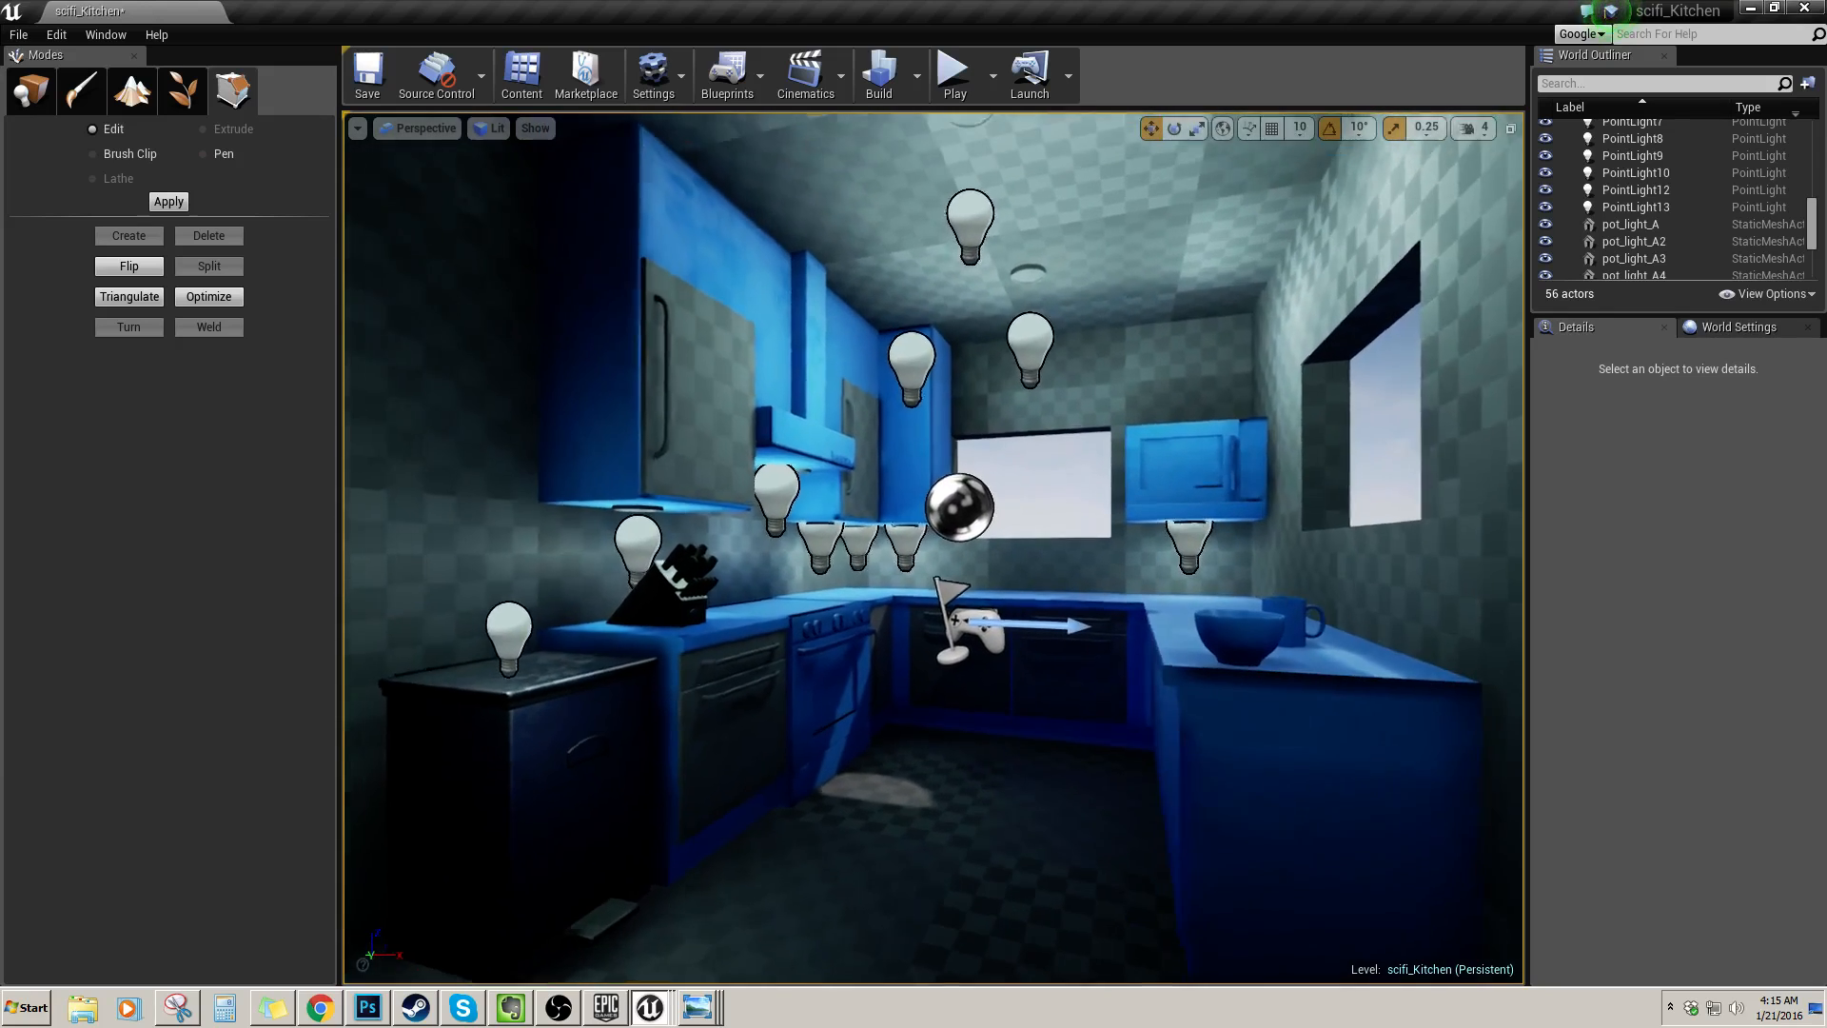
{"action": "key", "text": "s"}
{"action": "key", "text": "w"}
{"action": "key", "text": "s"}
{"action": "key", "text": "w"}
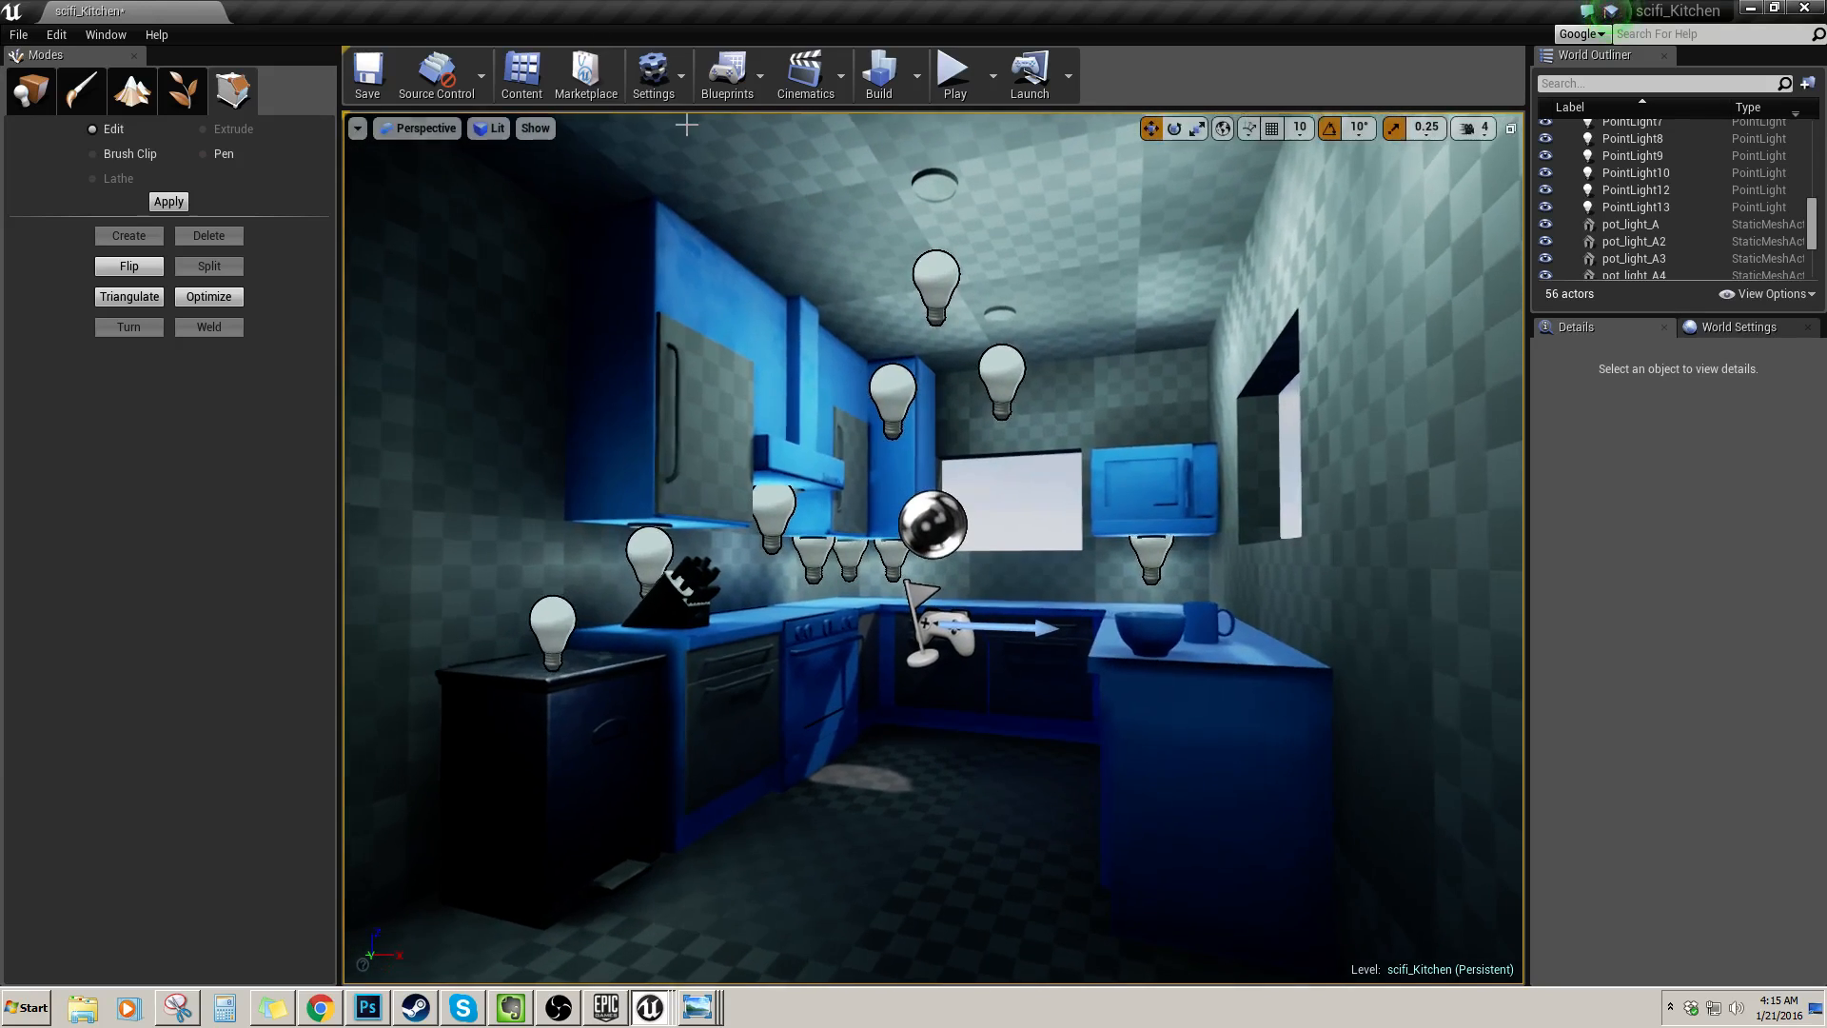
Switch from the single perspective view to the four-view layout and delete the Floor mesh beneath the kitchen
{"action": "left_click", "coordinate": [1510, 131]}
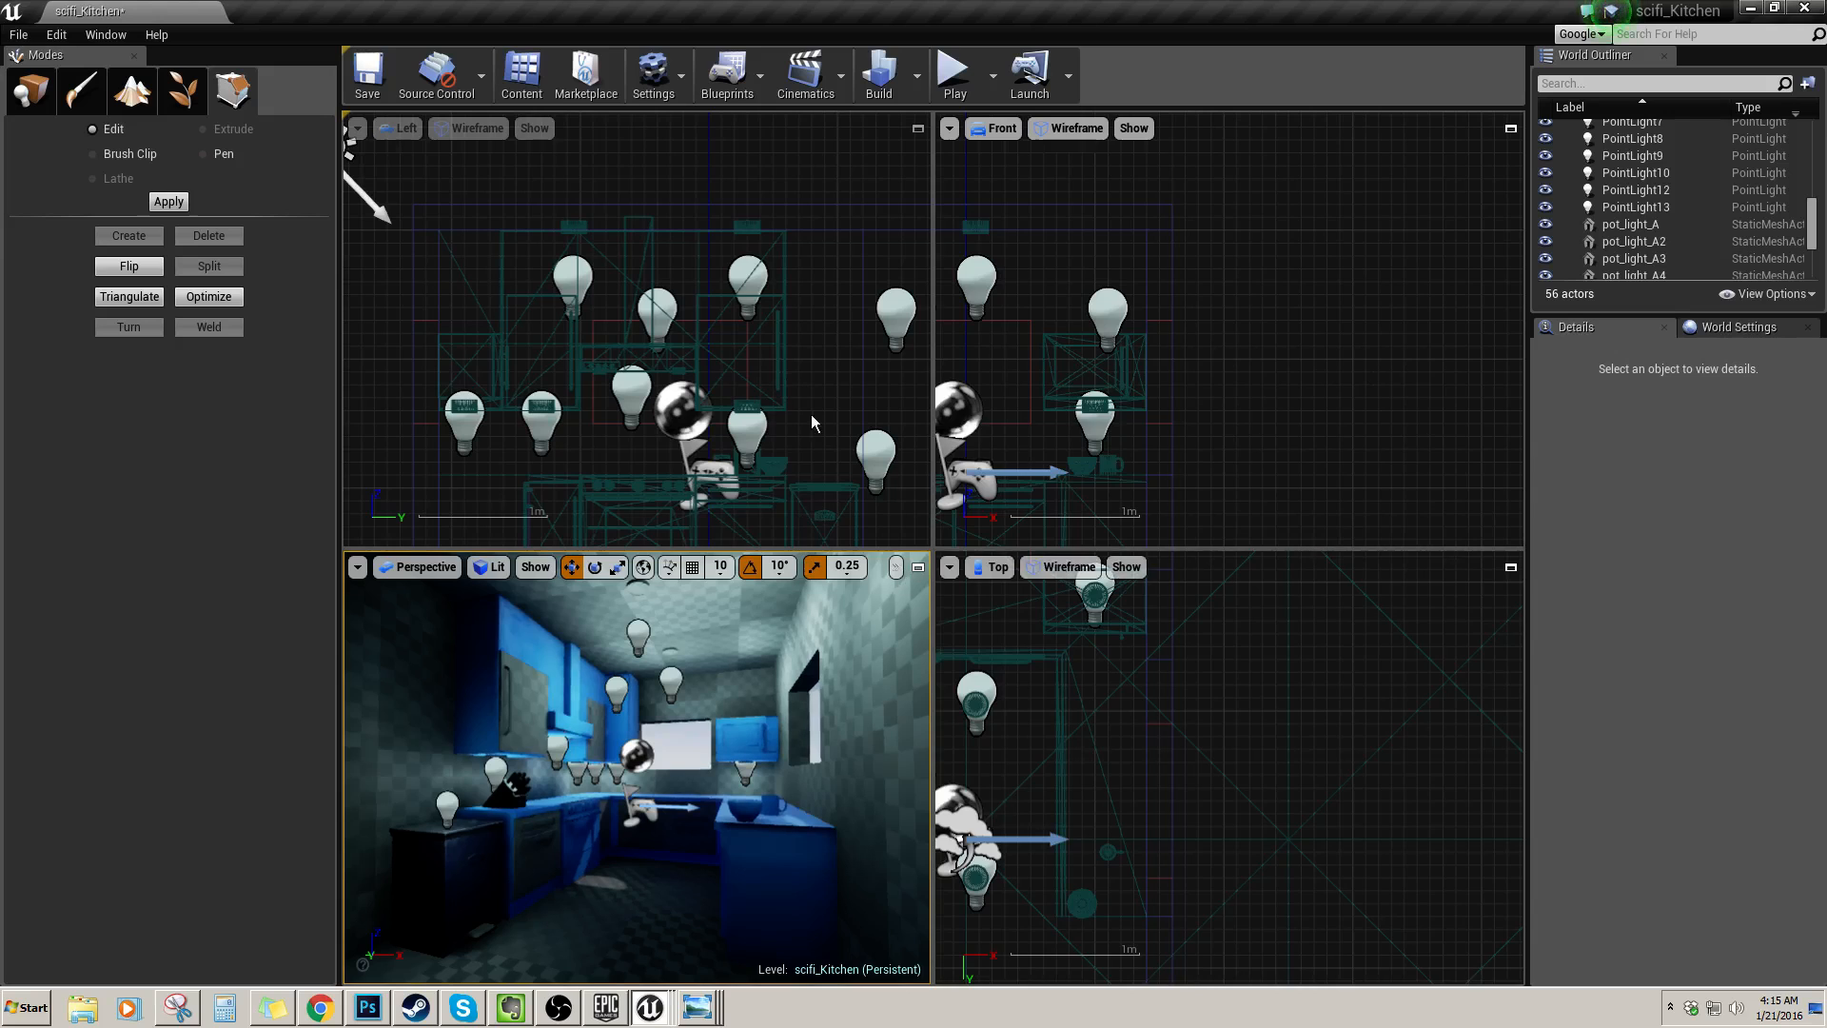
{"action": "scroll", "coordinate": [814, 424], "scroll_direction": "down", "scroll_amount": 5}
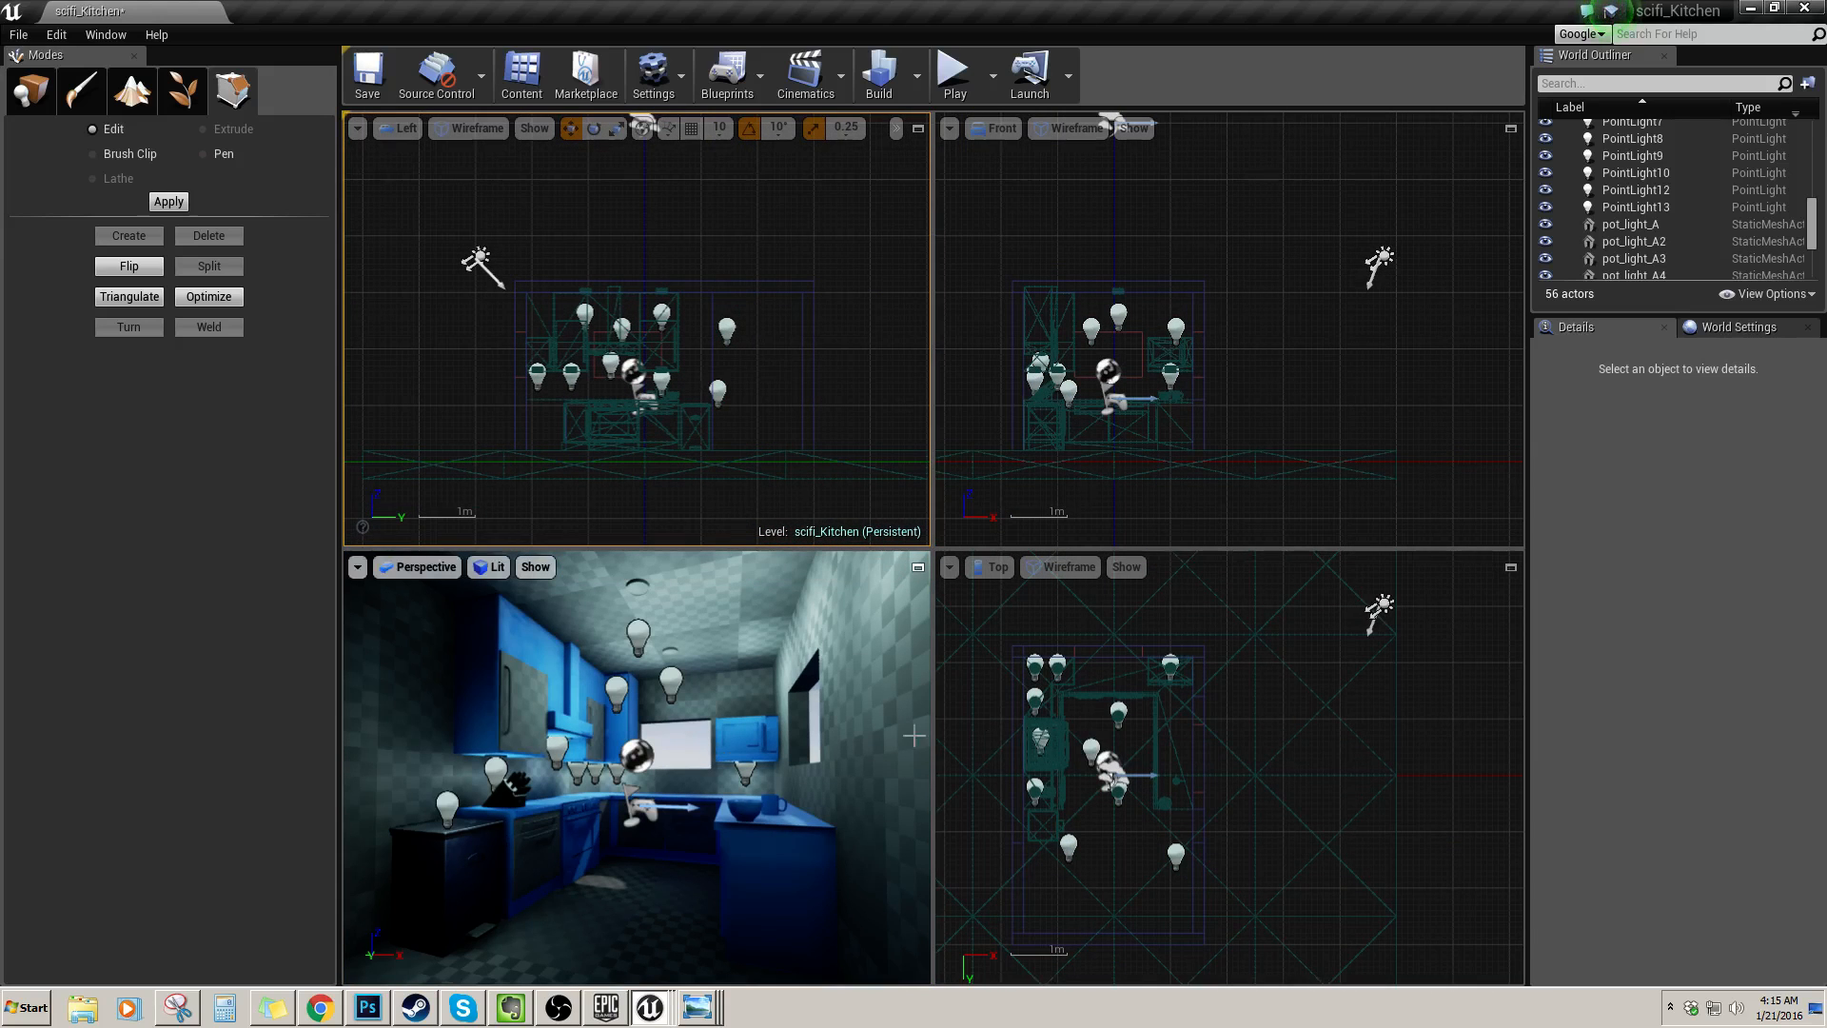
{"action": "scroll", "coordinate": [1139, 761], "scroll_direction": "down", "scroll_amount": 5}
{"action": "left_click", "coordinate": [1313, 705]}
{"action": "right_click_drag", "start_coordinate": [1375, 694], "coordinate": [1348, 764]}
{"action": "right_click", "coordinate": [1273, 696]}
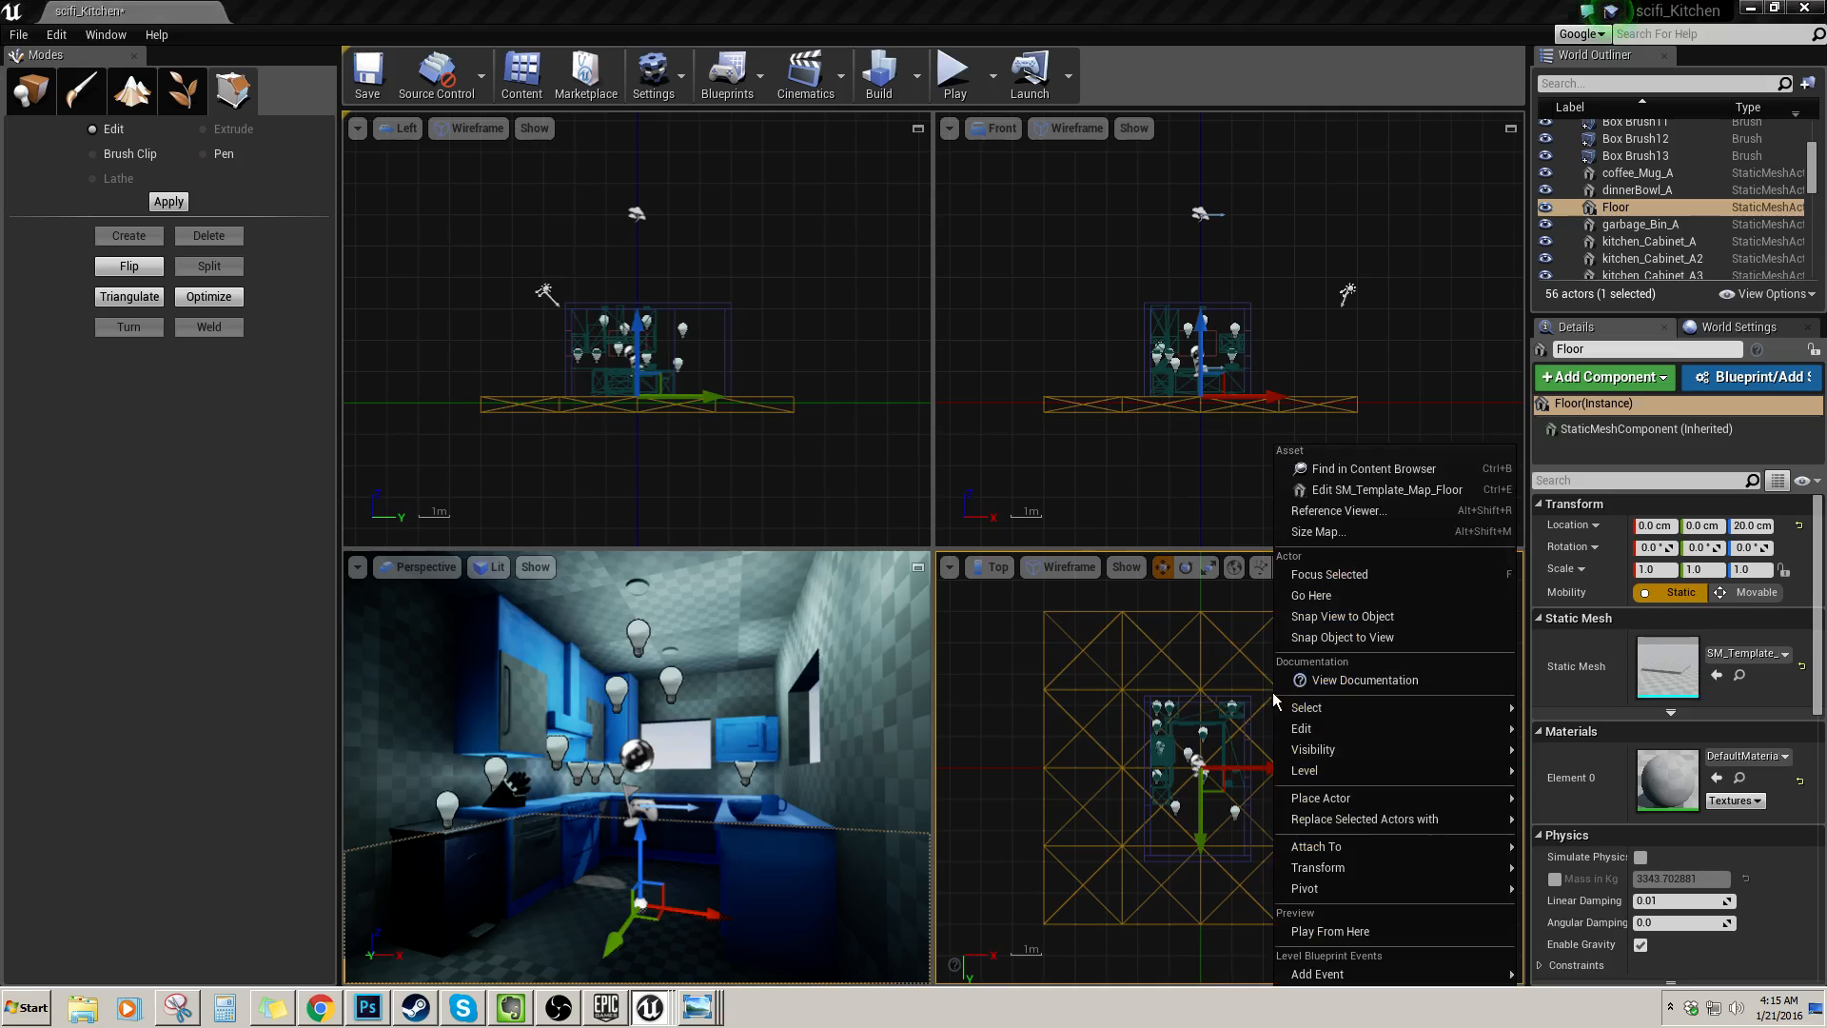
{"action": "left_click", "coordinate": [1232, 678]}
{"action": "left_click", "coordinate": [1242, 663]}
{"action": "right_click_drag", "start_coordinate": [1308, 666], "coordinate": [1300, 729]}
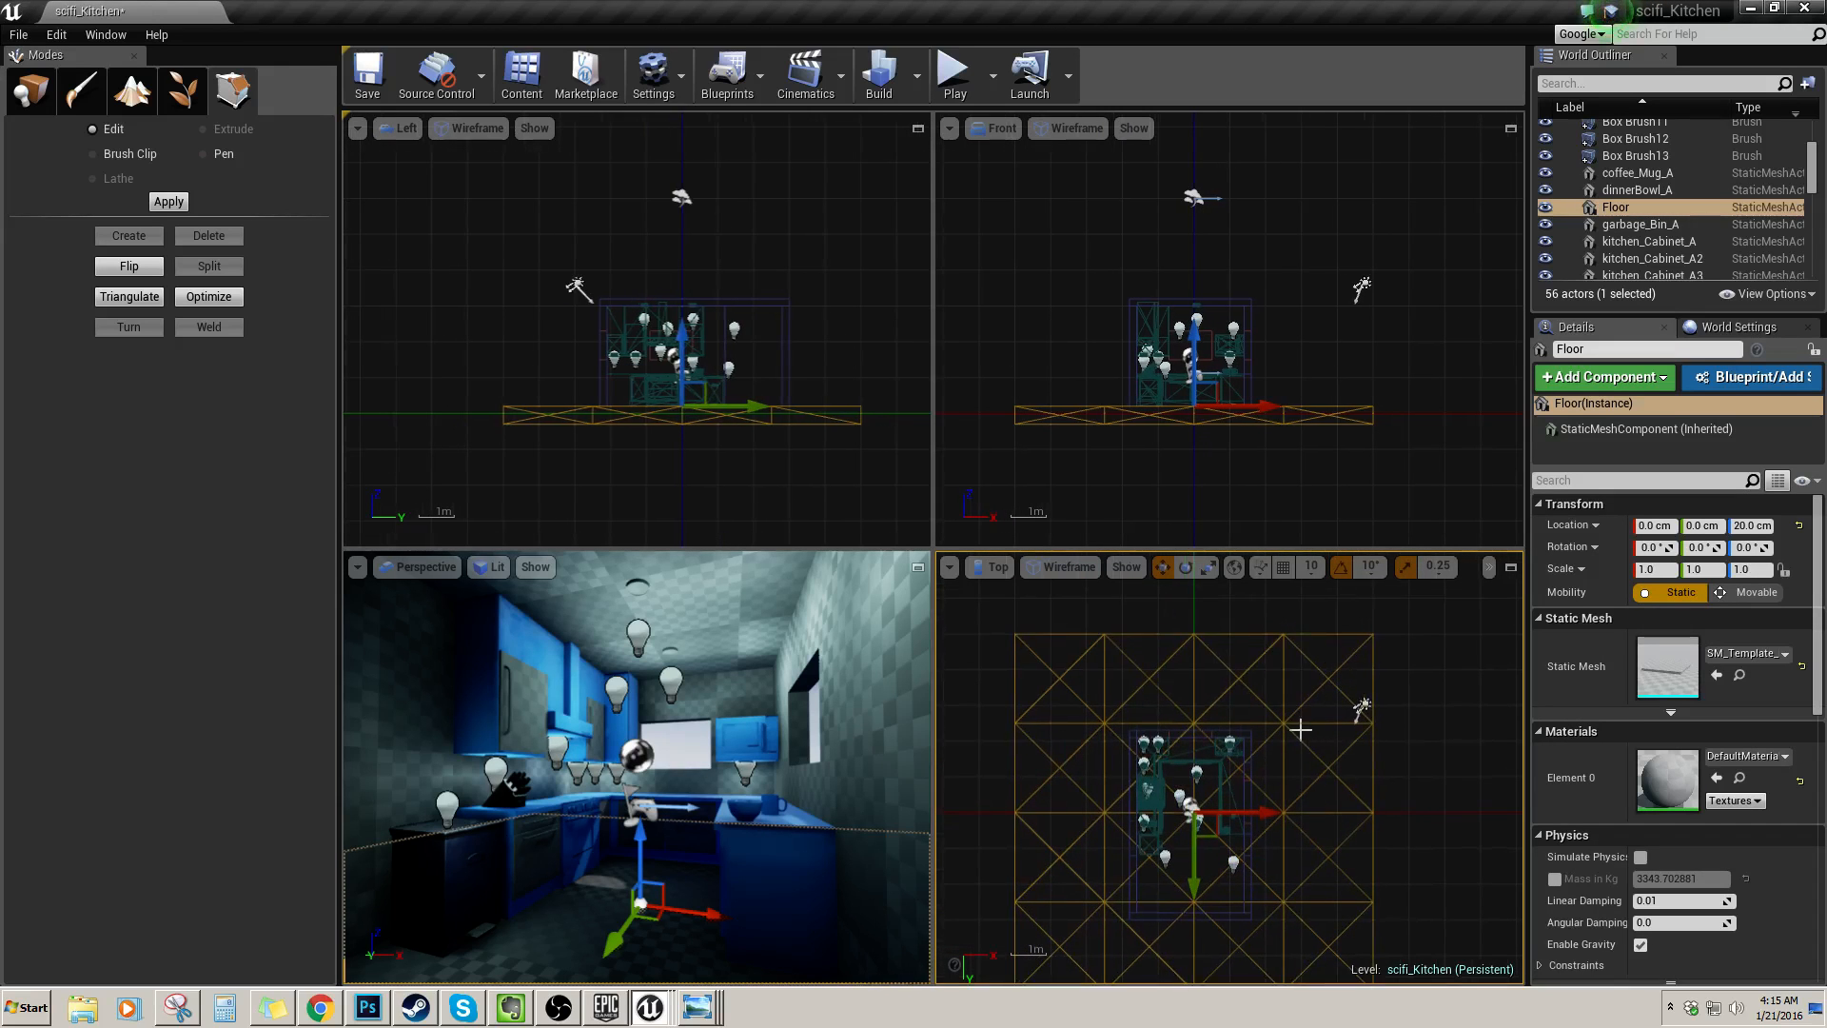
{"action": "key", "text": "Delete"}
Select the additive box brush that forms the ceiling and duplicate it
{"action": "mouse_move", "coordinate": [669, 685]}
{"action": "right_mouse_down"}
{"action": "mouse_move", "coordinate": [640, 679]}
{"action": "mouse_move", "coordinate": [669, 685]}
{"action": "mouse_move", "coordinate": [656, 666]}
{"action": "right_mouse_up"}
{"action": "left_click", "coordinate": [723, 656]}
{"action": "right_click_drag", "start_coordinate": [1271, 812], "coordinate": [1267, 784]}
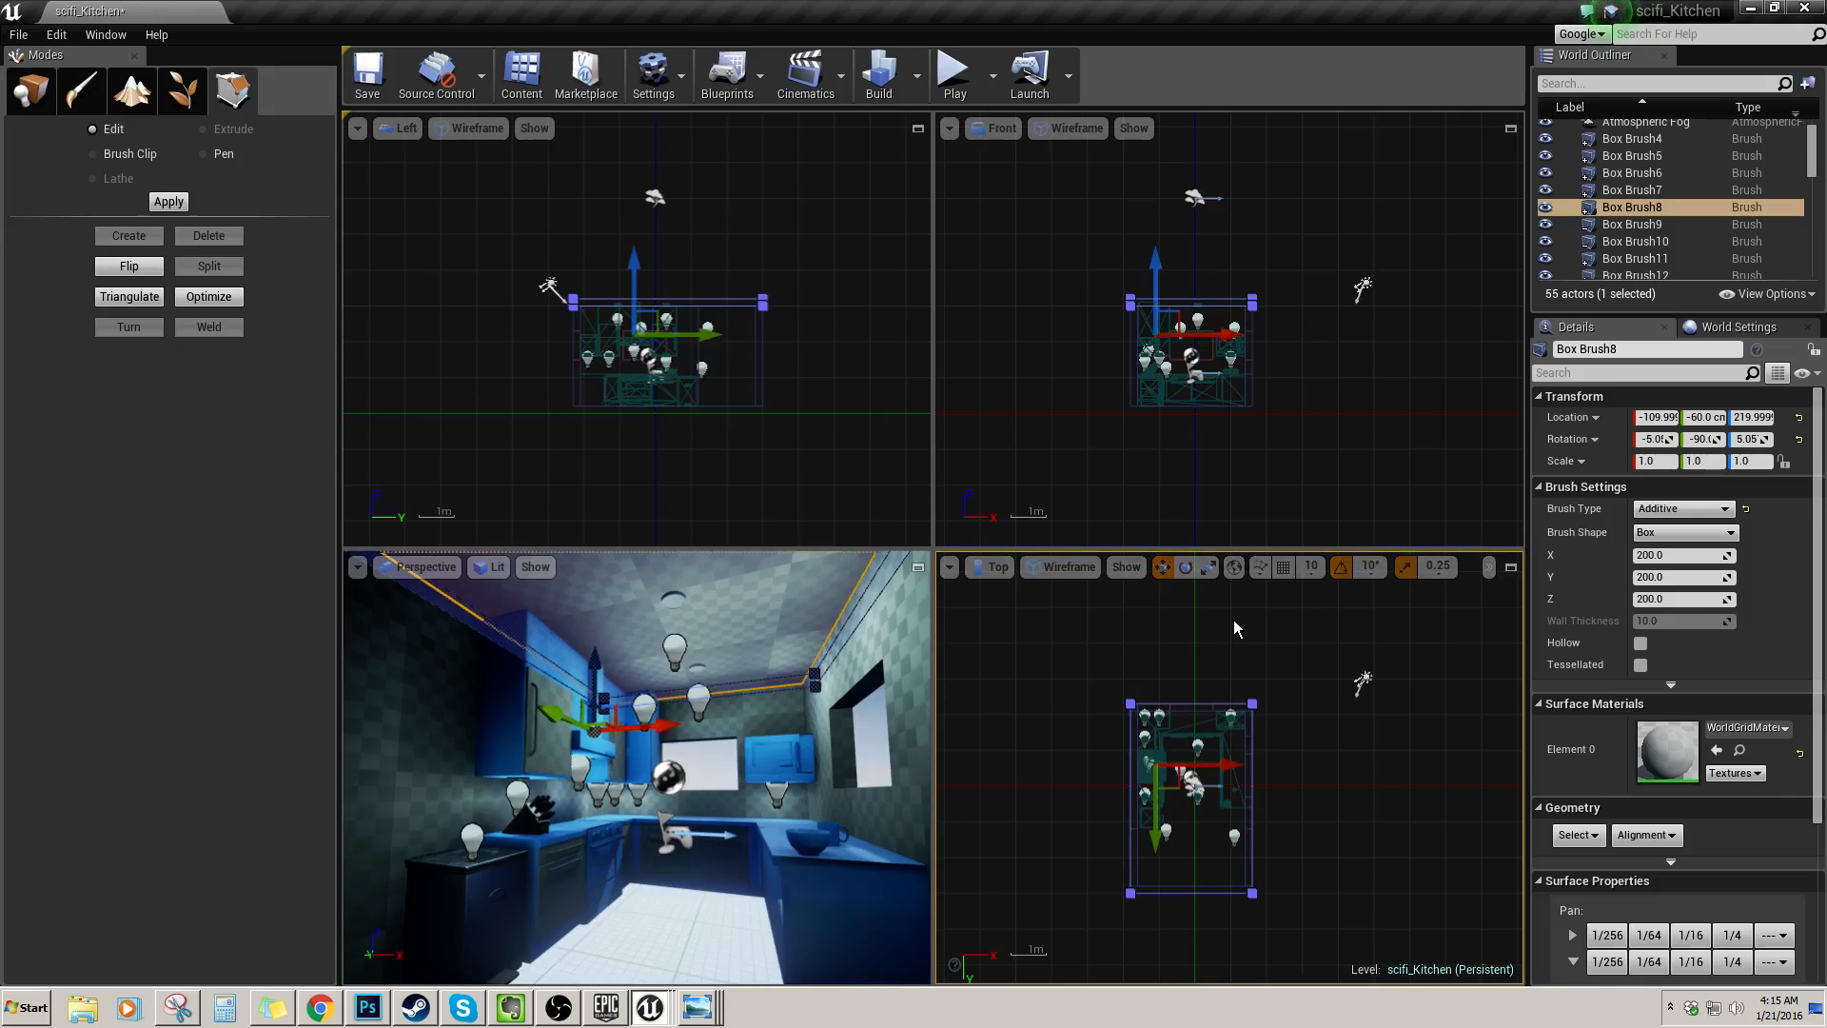
{"action": "key", "text": "ctrl+w"}
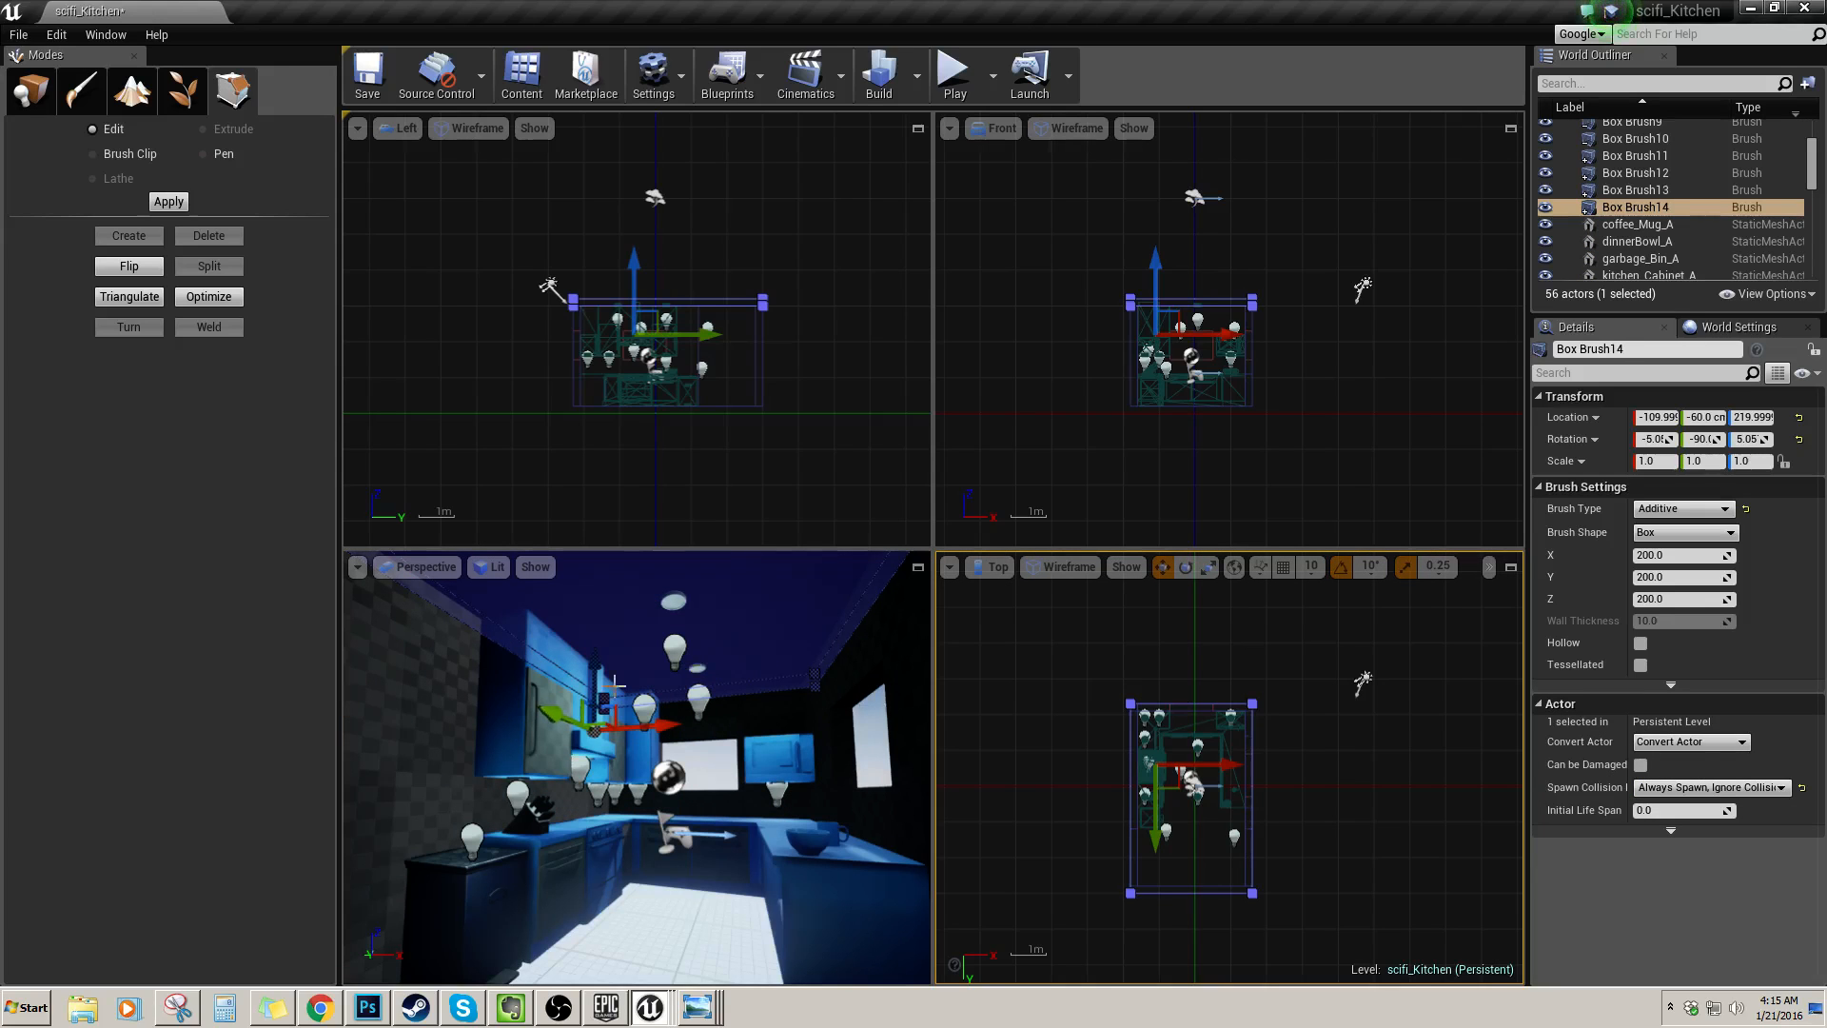
Try to stretch the duplicated ceiling brush by pulling its underside face down toward the floor
{"action": "mouse_move", "coordinate": [600, 675]}
{"action": "left_mouse_down"}
{"action": "mouse_move", "coordinate": [697, 759]}
{"action": "mouse_move", "coordinate": [698, 576]}
{"action": "left_mouse_up"}
{"action": "right_click_drag", "start_coordinate": [660, 610], "coordinate": [660, 539]}
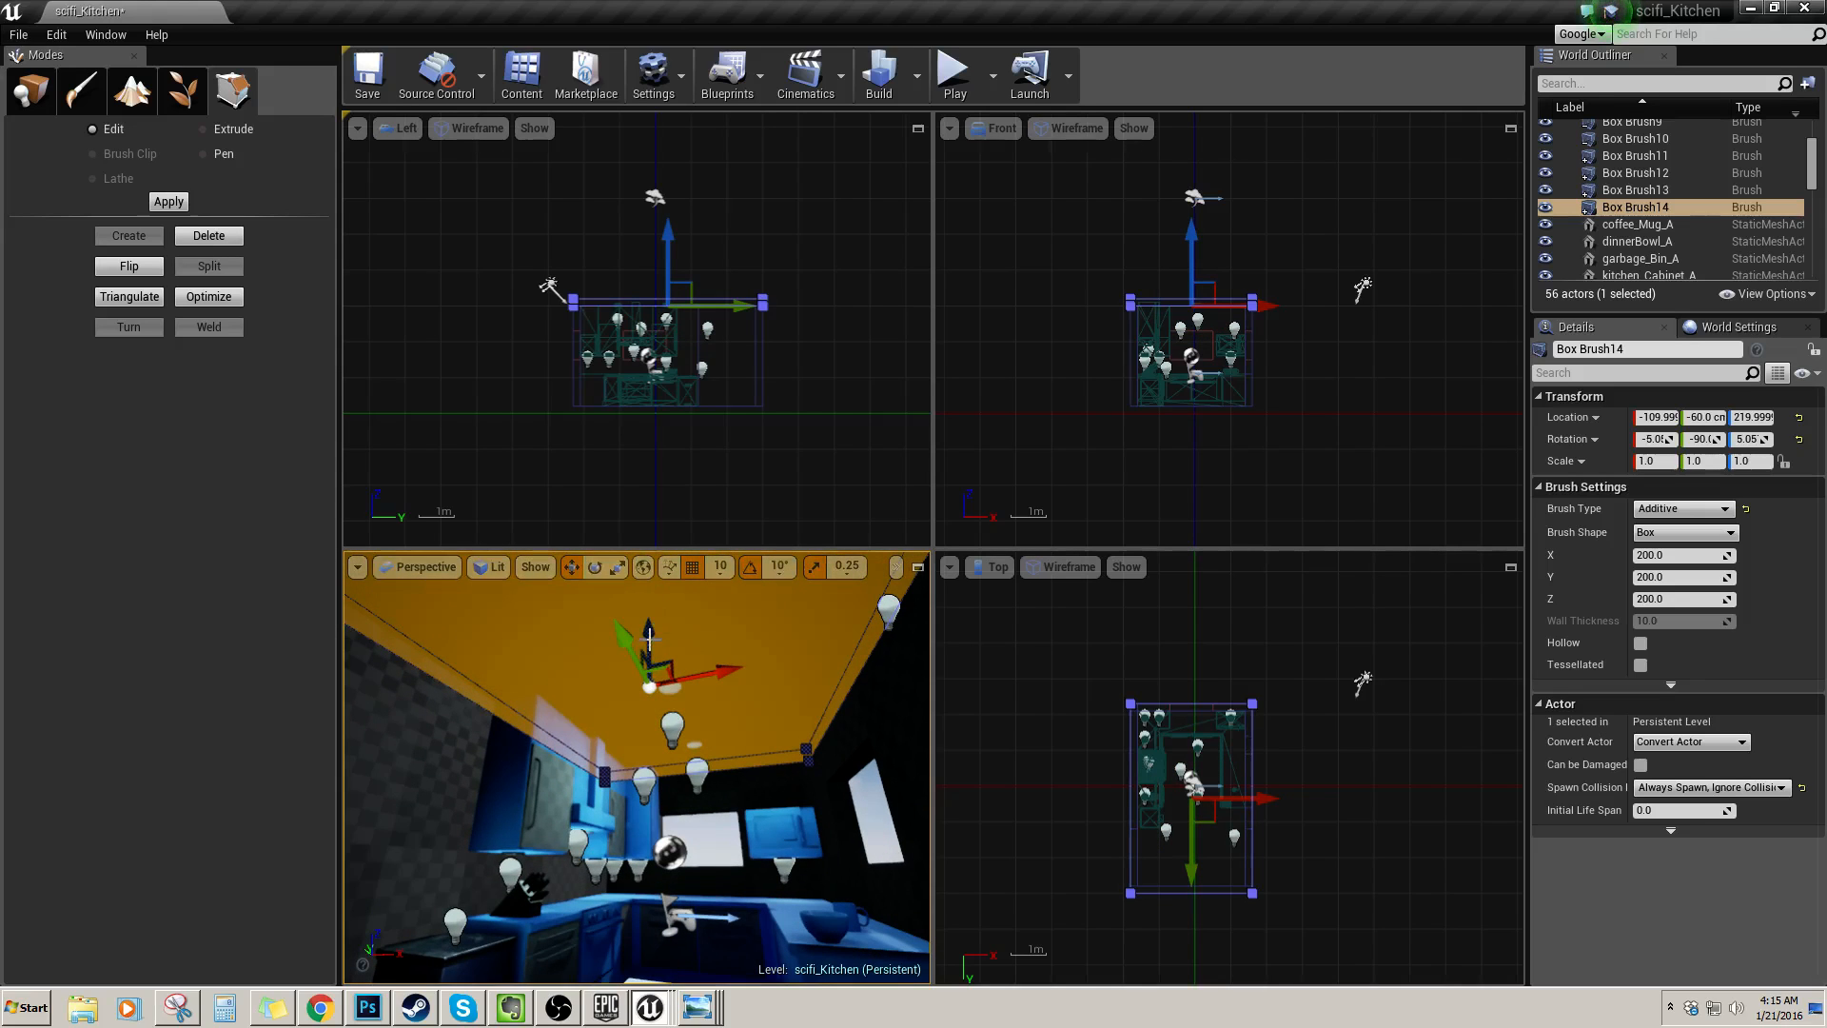
{"action": "scroll", "coordinate": [650, 642], "scroll_direction": "down", "scroll_amount": 1}
{"action": "left_click_drag", "start_coordinate": [650, 644], "coordinate": [642, 847]}
{"action": "scroll", "coordinate": [1118, 459], "scroll_direction": "up", "scroll_amount": 5}
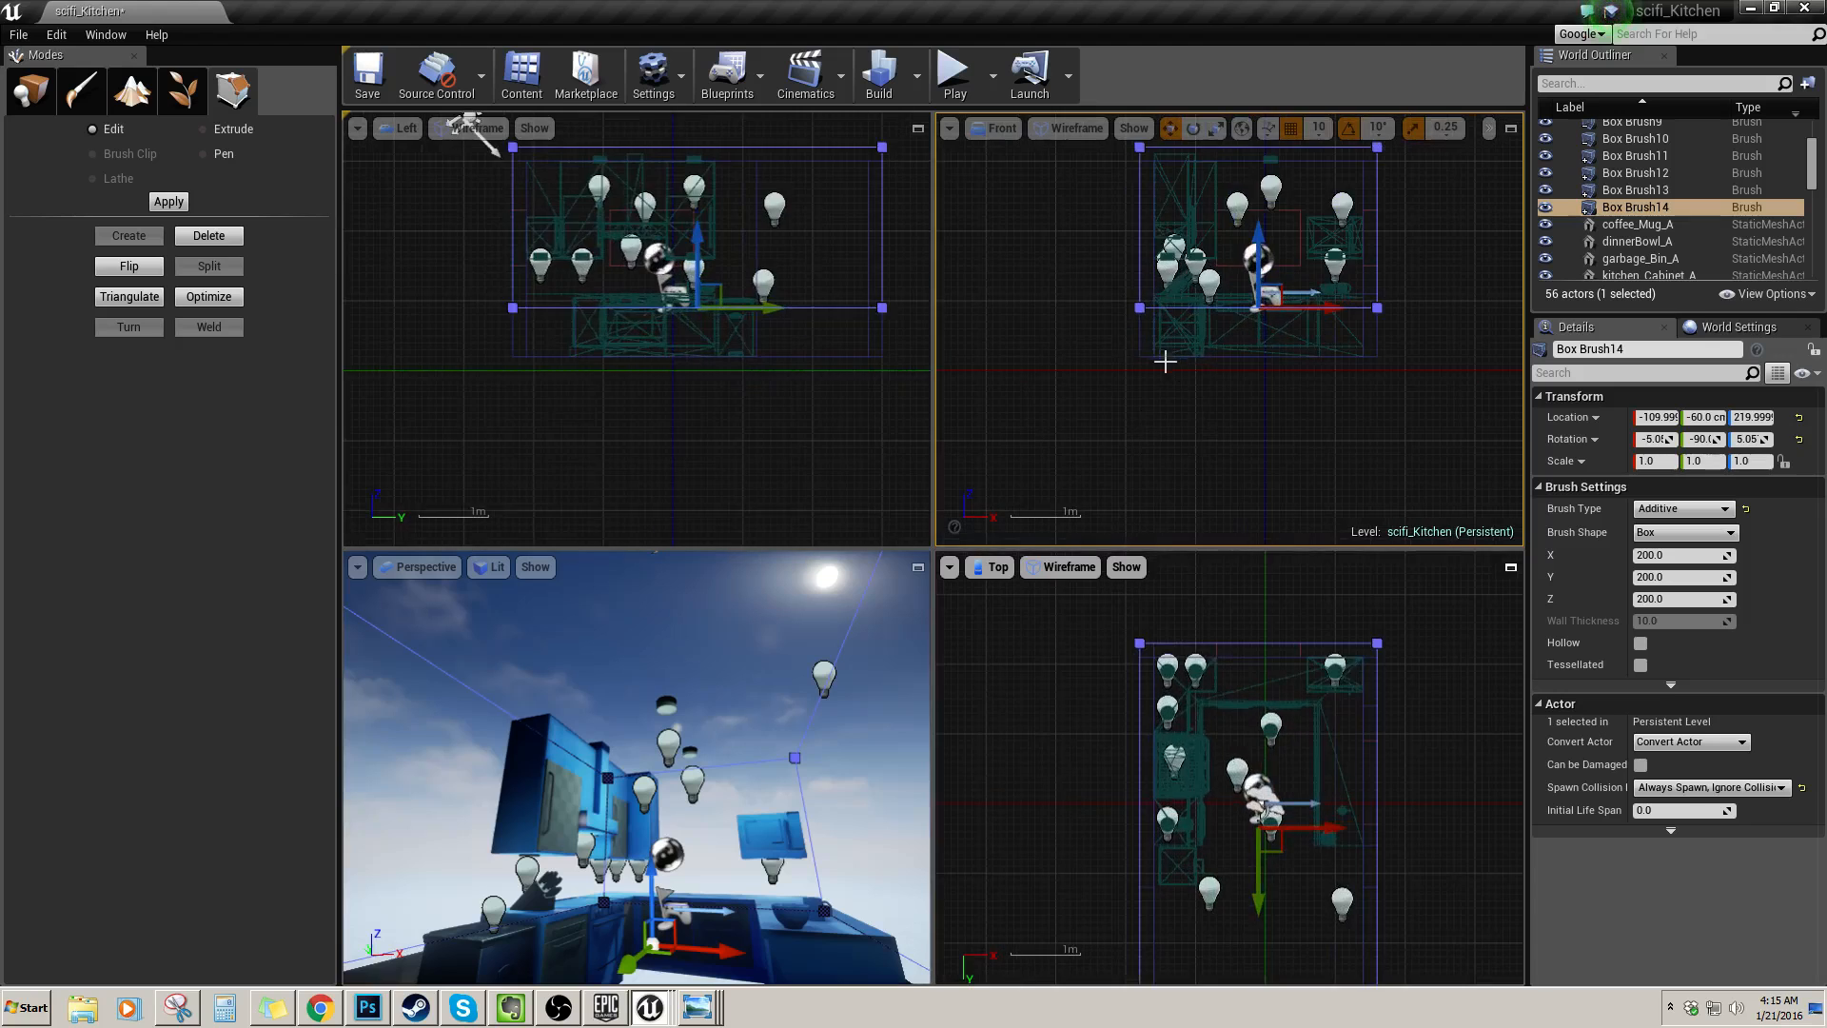
{"action": "right_click_drag", "start_coordinate": [701, 636], "coordinate": [719, 730]}
{"action": "right_click_drag", "start_coordinate": [1163, 358], "coordinate": [1243, 289]}
{"action": "right_click_drag", "start_coordinate": [749, 440], "coordinate": [695, 430]}
{"action": "scroll", "coordinate": [738, 501], "scroll_direction": "down", "scroll_amount": 5}
{"action": "right_click_drag", "start_coordinate": [1101, 685], "coordinate": [1065, 684]}
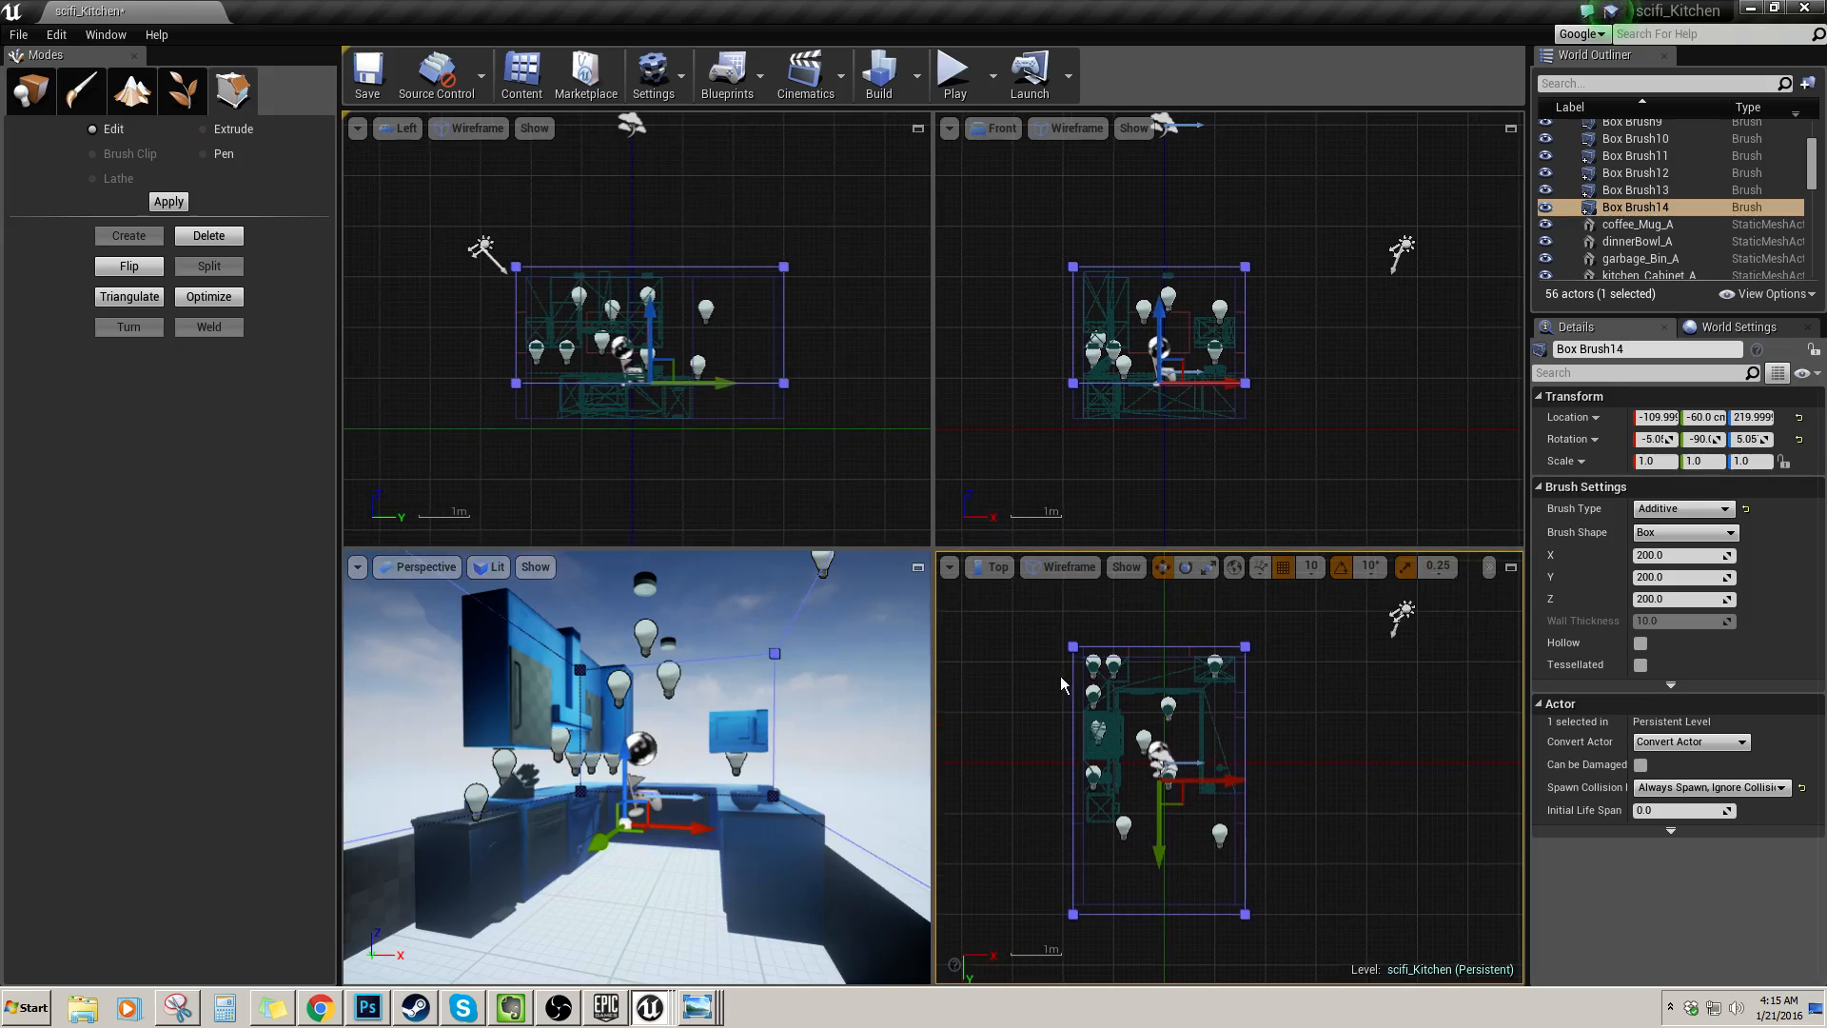
{"action": "mouse_move", "coordinate": [689, 665]}
{"action": "right_mouse_down"}
{"action": "mouse_move", "coordinate": [691, 690]}
{"action": "mouse_move", "coordinate": [691, 665]}
{"action": "right_mouse_up"}
{"action": "key", "text": "s"}
{"action": "left_click", "coordinate": [682, 670]}
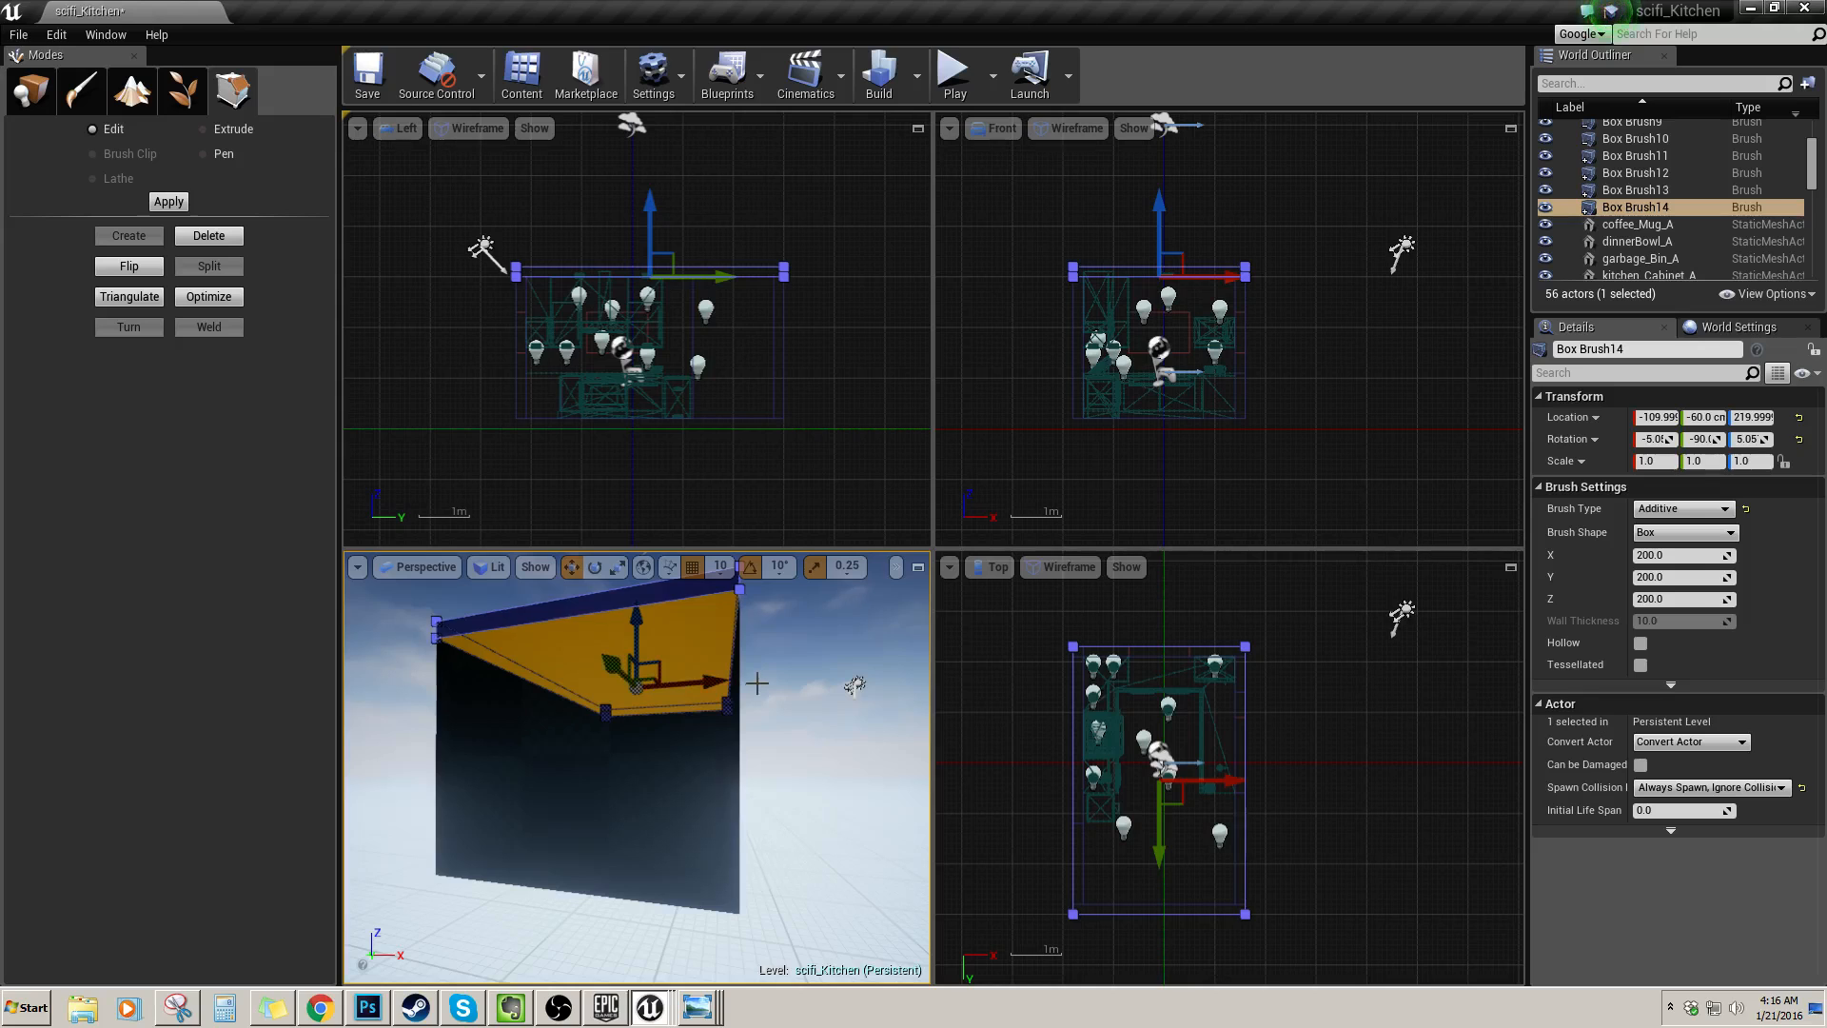
{"action": "right_click_drag", "start_coordinate": [754, 677], "coordinate": [737, 662]}
{"action": "key", "text": "w"}
{"action": "key", "text": "s"}
{"action": "left_click", "coordinate": [708, 652]}
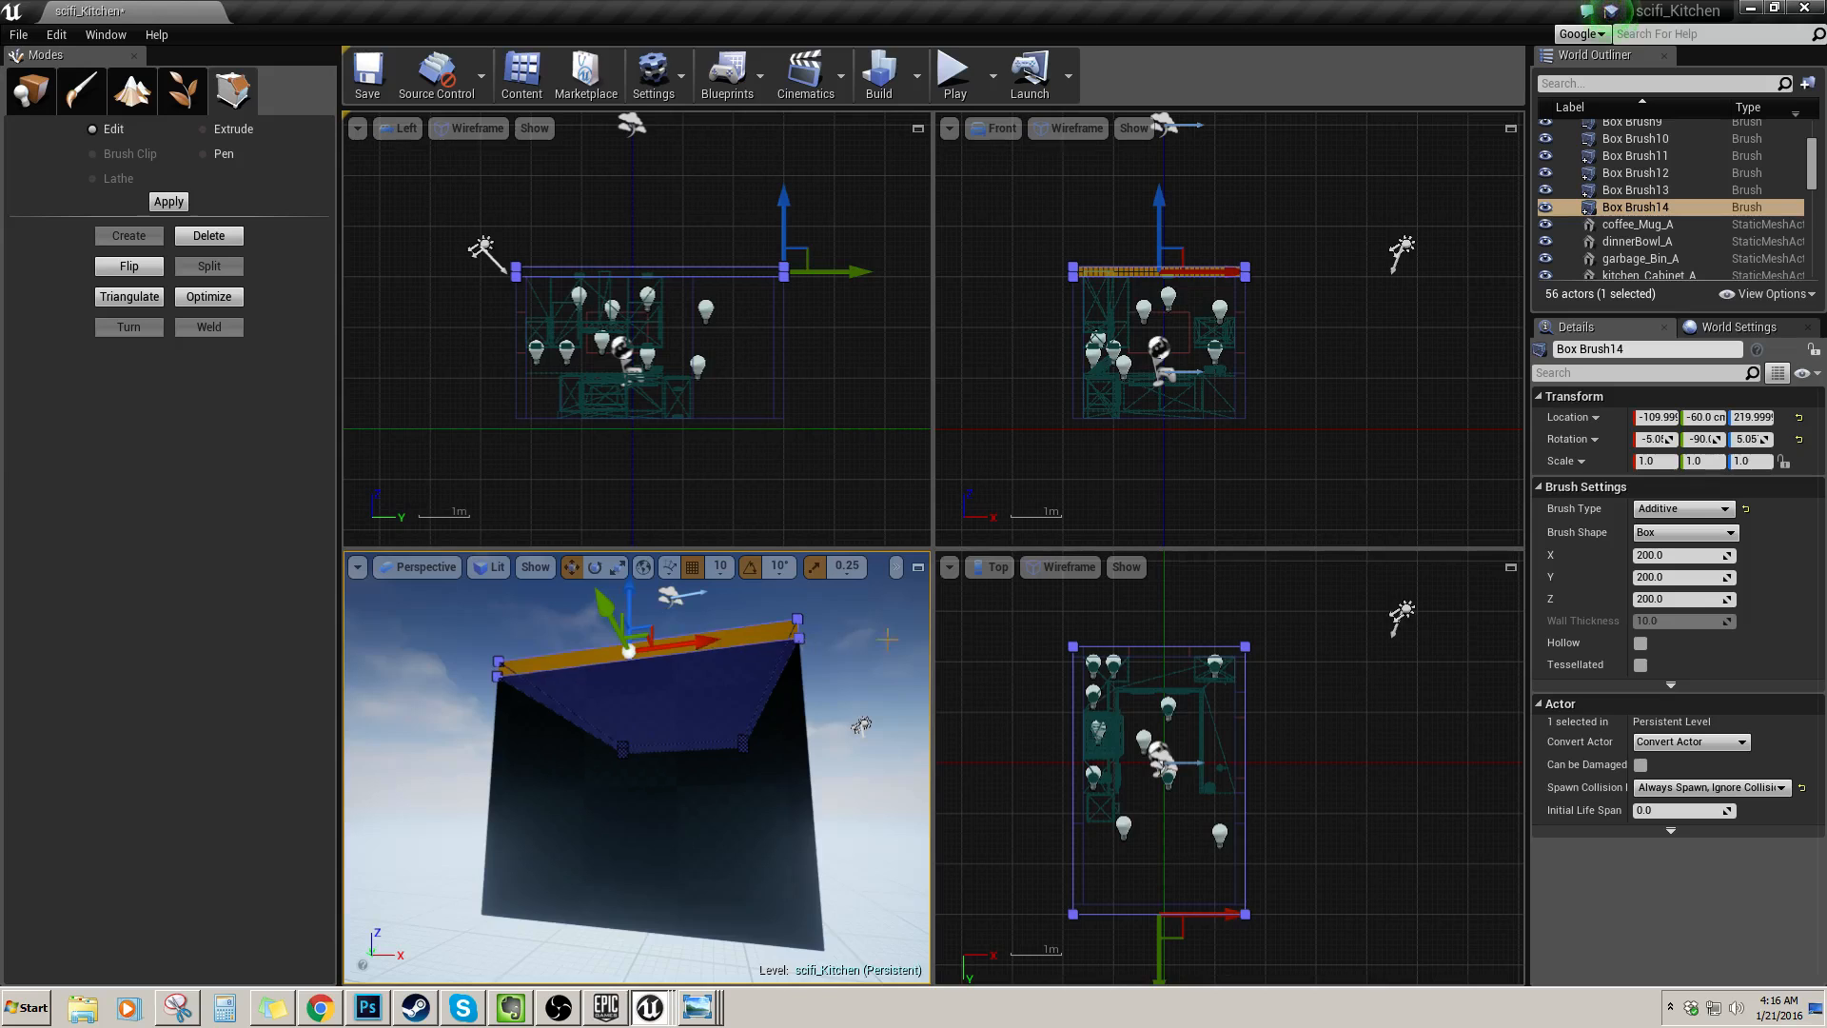
{"action": "right_click_drag", "start_coordinate": [1015, 321], "coordinate": [1008, 327]}
{"action": "left_click", "coordinate": [997, 323]}
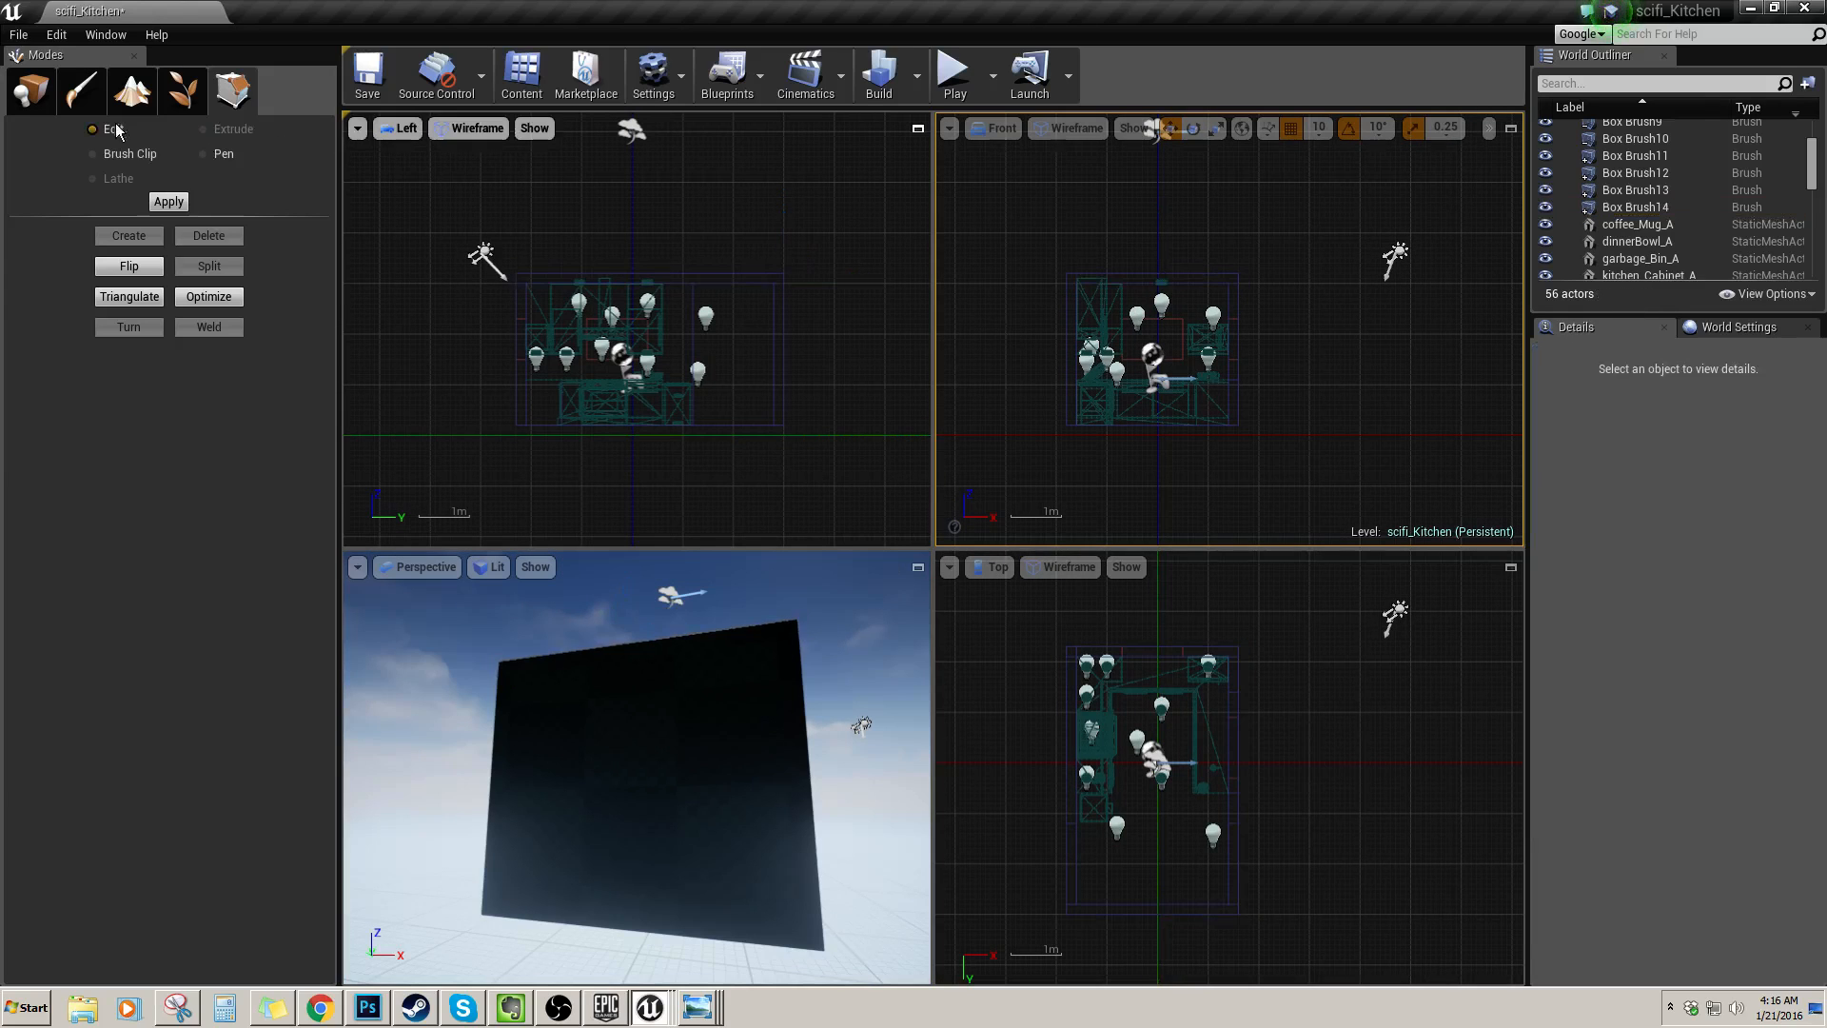
Leave geometry editing for Place mode and make another copy of the ceiling box brush
{"action": "left_click", "coordinate": [47, 94]}
{"action": "left_click", "coordinate": [714, 633]}
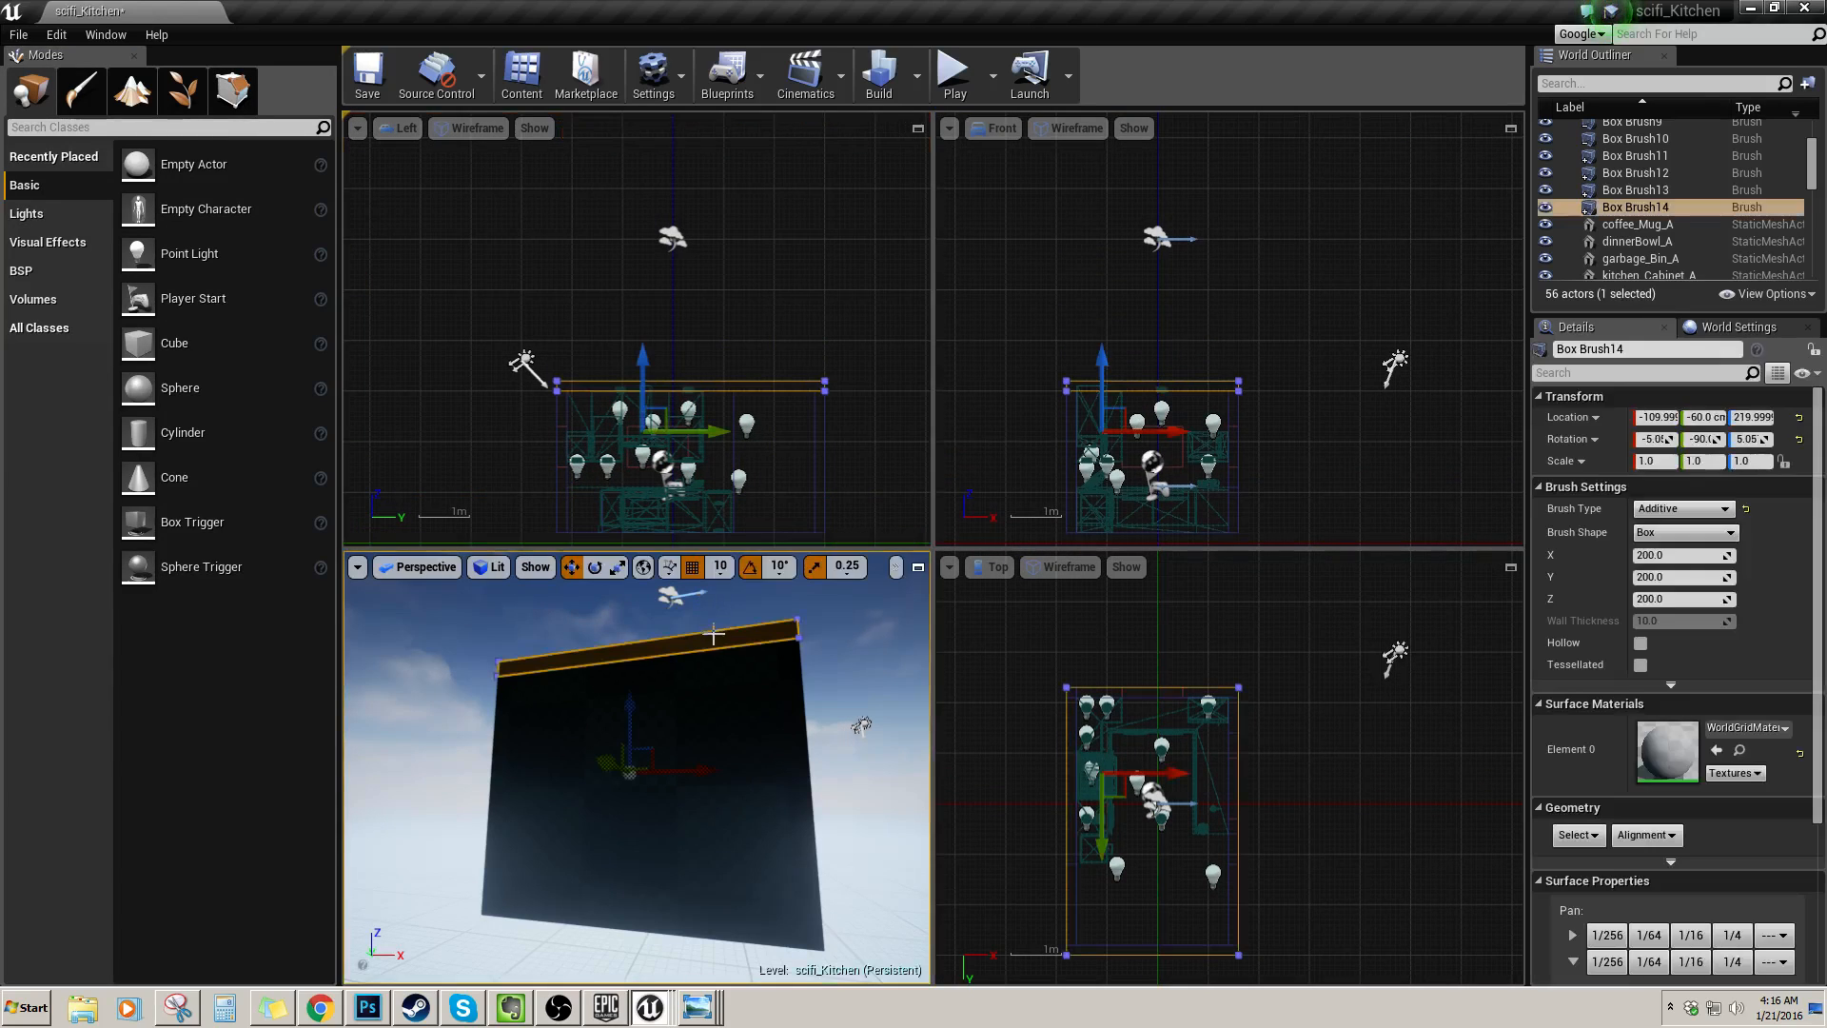
{"action": "right_click_drag", "start_coordinate": [849, 474], "coordinate": [808, 360]}
{"action": "key", "text": "ctrl+w"}
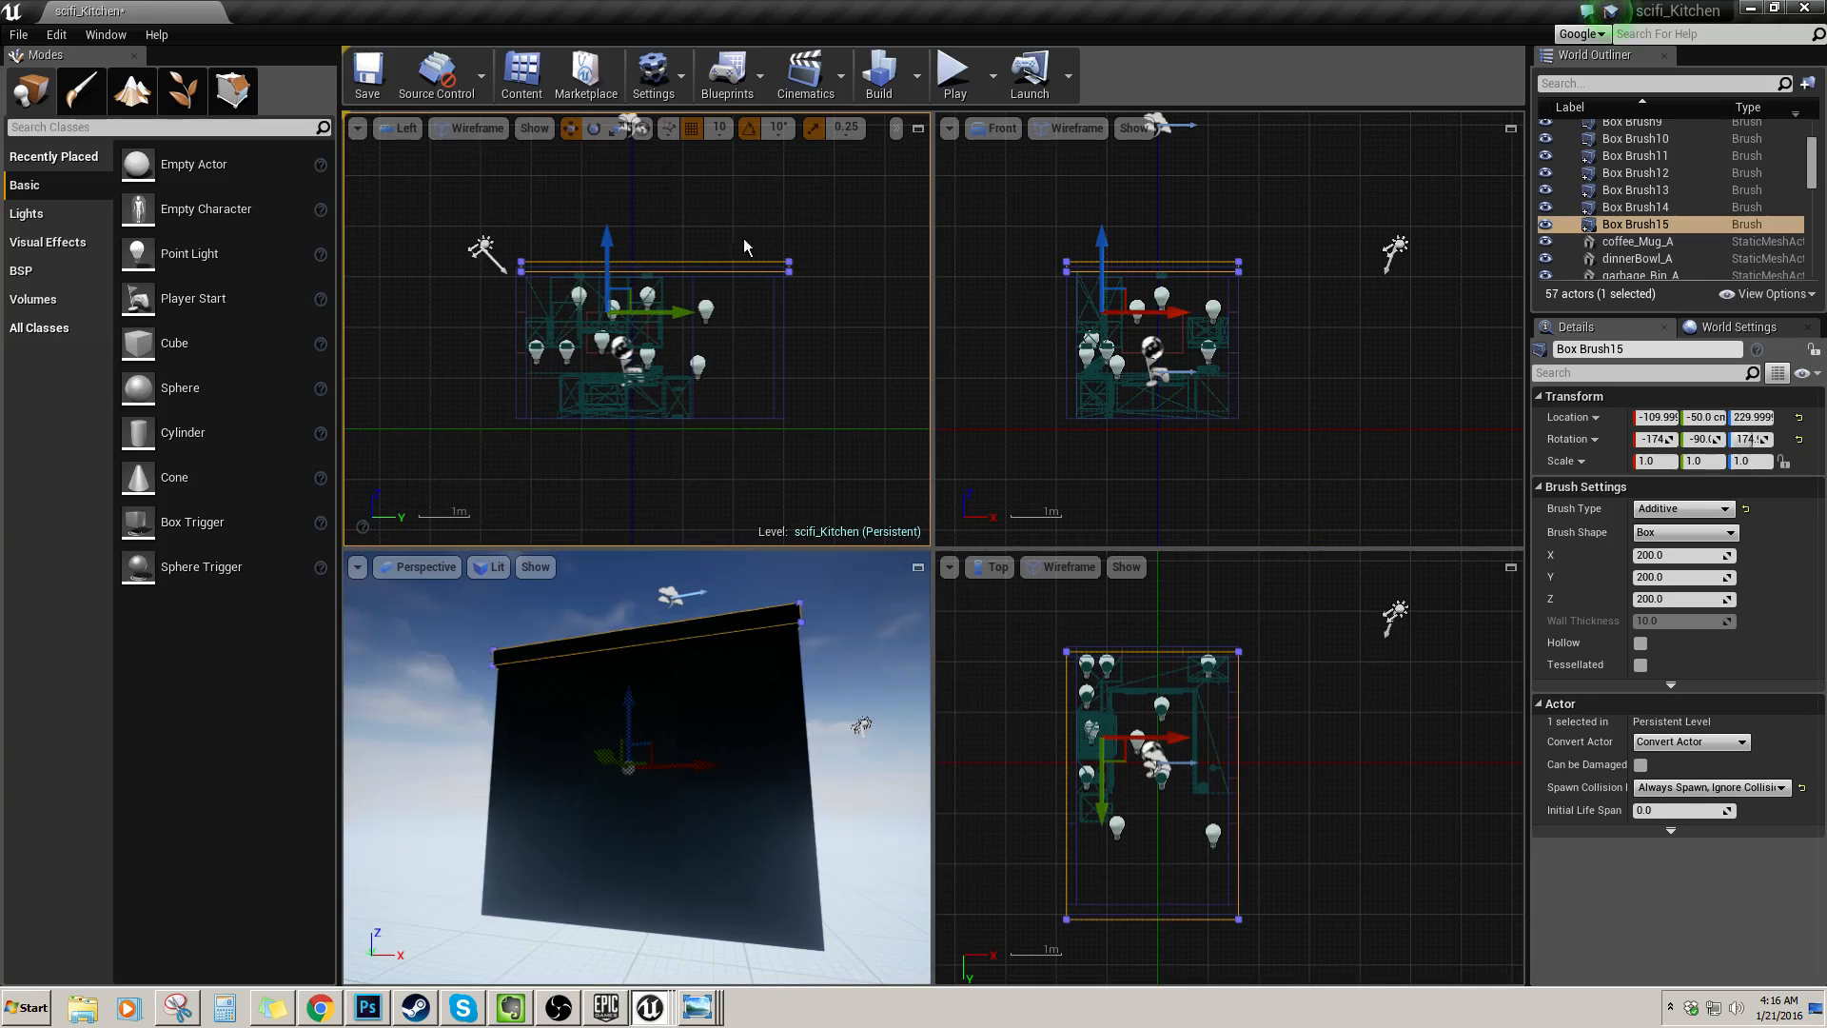
Lower the copied ceiling brush to floor level under the kitchen, at Y -60 and Z -80 cm
{"action": "scroll", "coordinate": [657, 410], "scroll_direction": "up", "scroll_amount": 4}
{"action": "right_click_drag", "start_coordinate": [656, 410], "coordinate": [663, 397]}
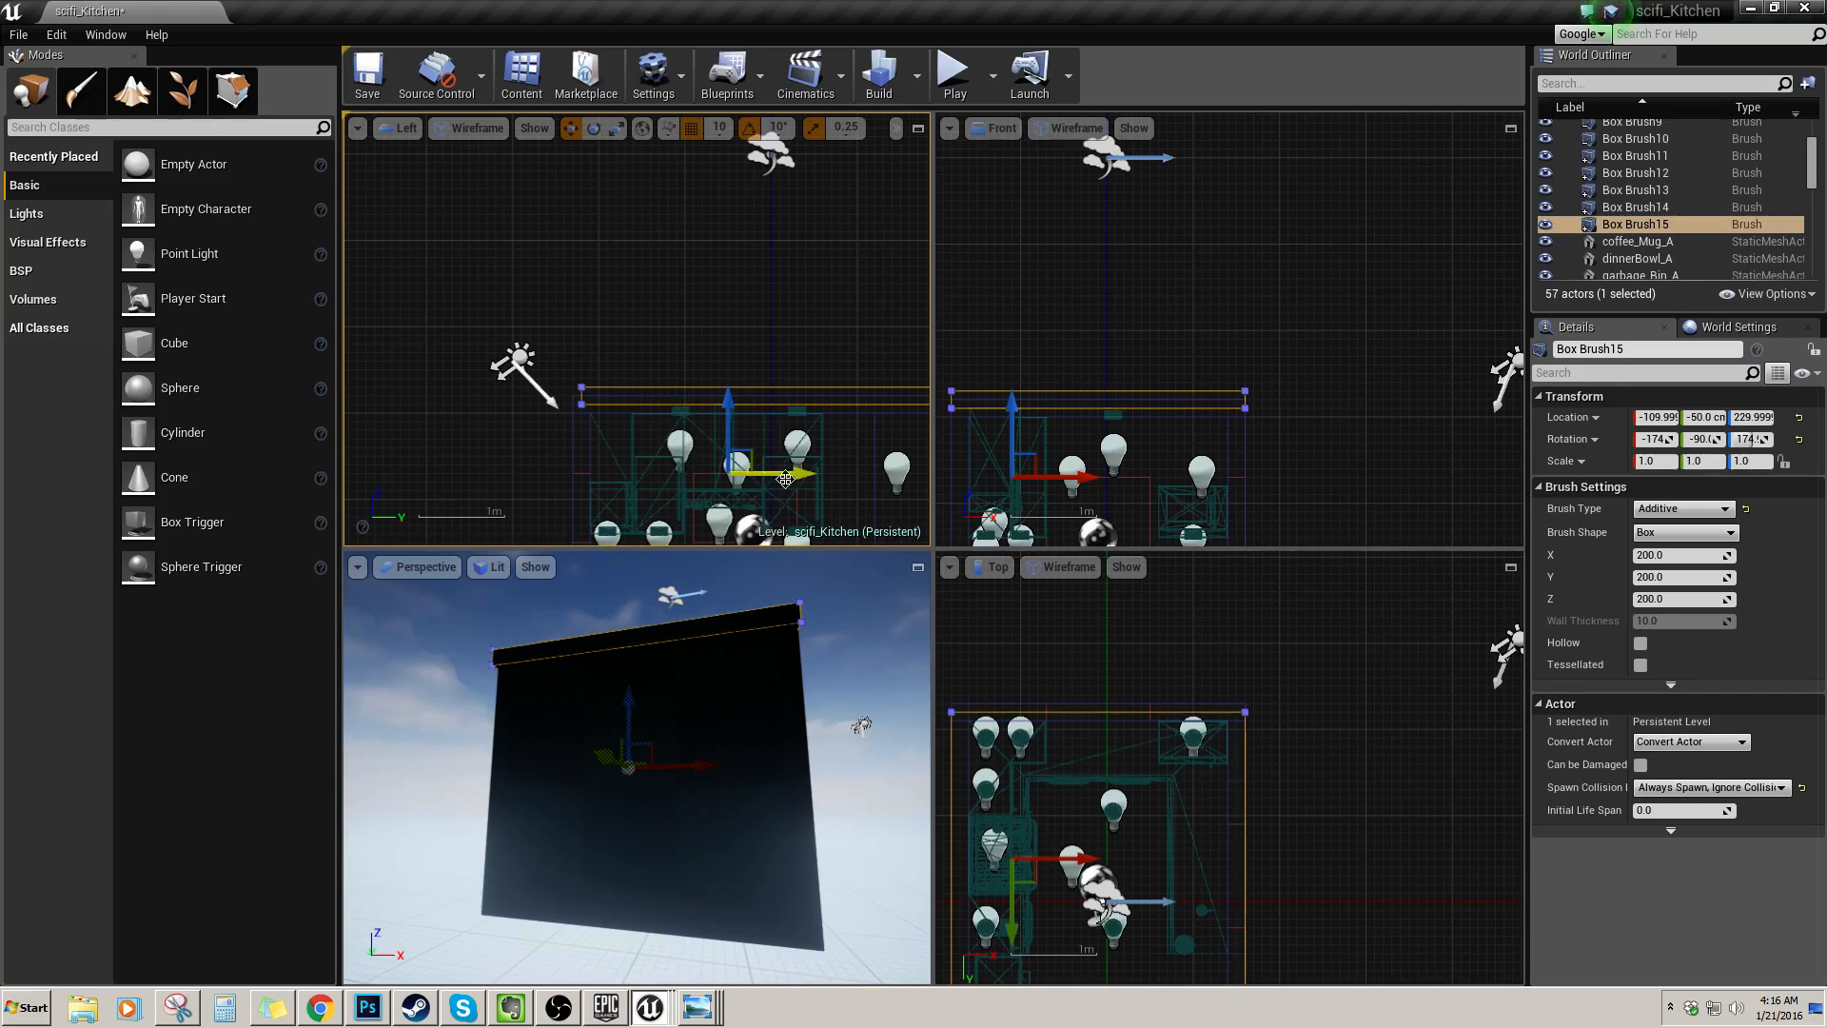
{"action": "right_click_drag", "start_coordinate": [784, 473], "coordinate": [625, 345]}
{"action": "left_click_drag", "start_coordinate": [567, 275], "coordinate": [567, 412]}
{"action": "right_click_drag", "start_coordinate": [707, 402], "coordinate": [660, 241]}
{"action": "left_click_drag", "start_coordinate": [515, 251], "coordinate": [515, 381]}
Look around inside the kitchen and select the new floor brush to inspect it
{"action": "left_click", "coordinate": [828, 973]}
{"action": "left_click", "coordinate": [862, 725]}
{"action": "right_click_drag", "start_coordinate": [862, 725], "coordinate": [857, 851]}
{"action": "key", "text": "w"}
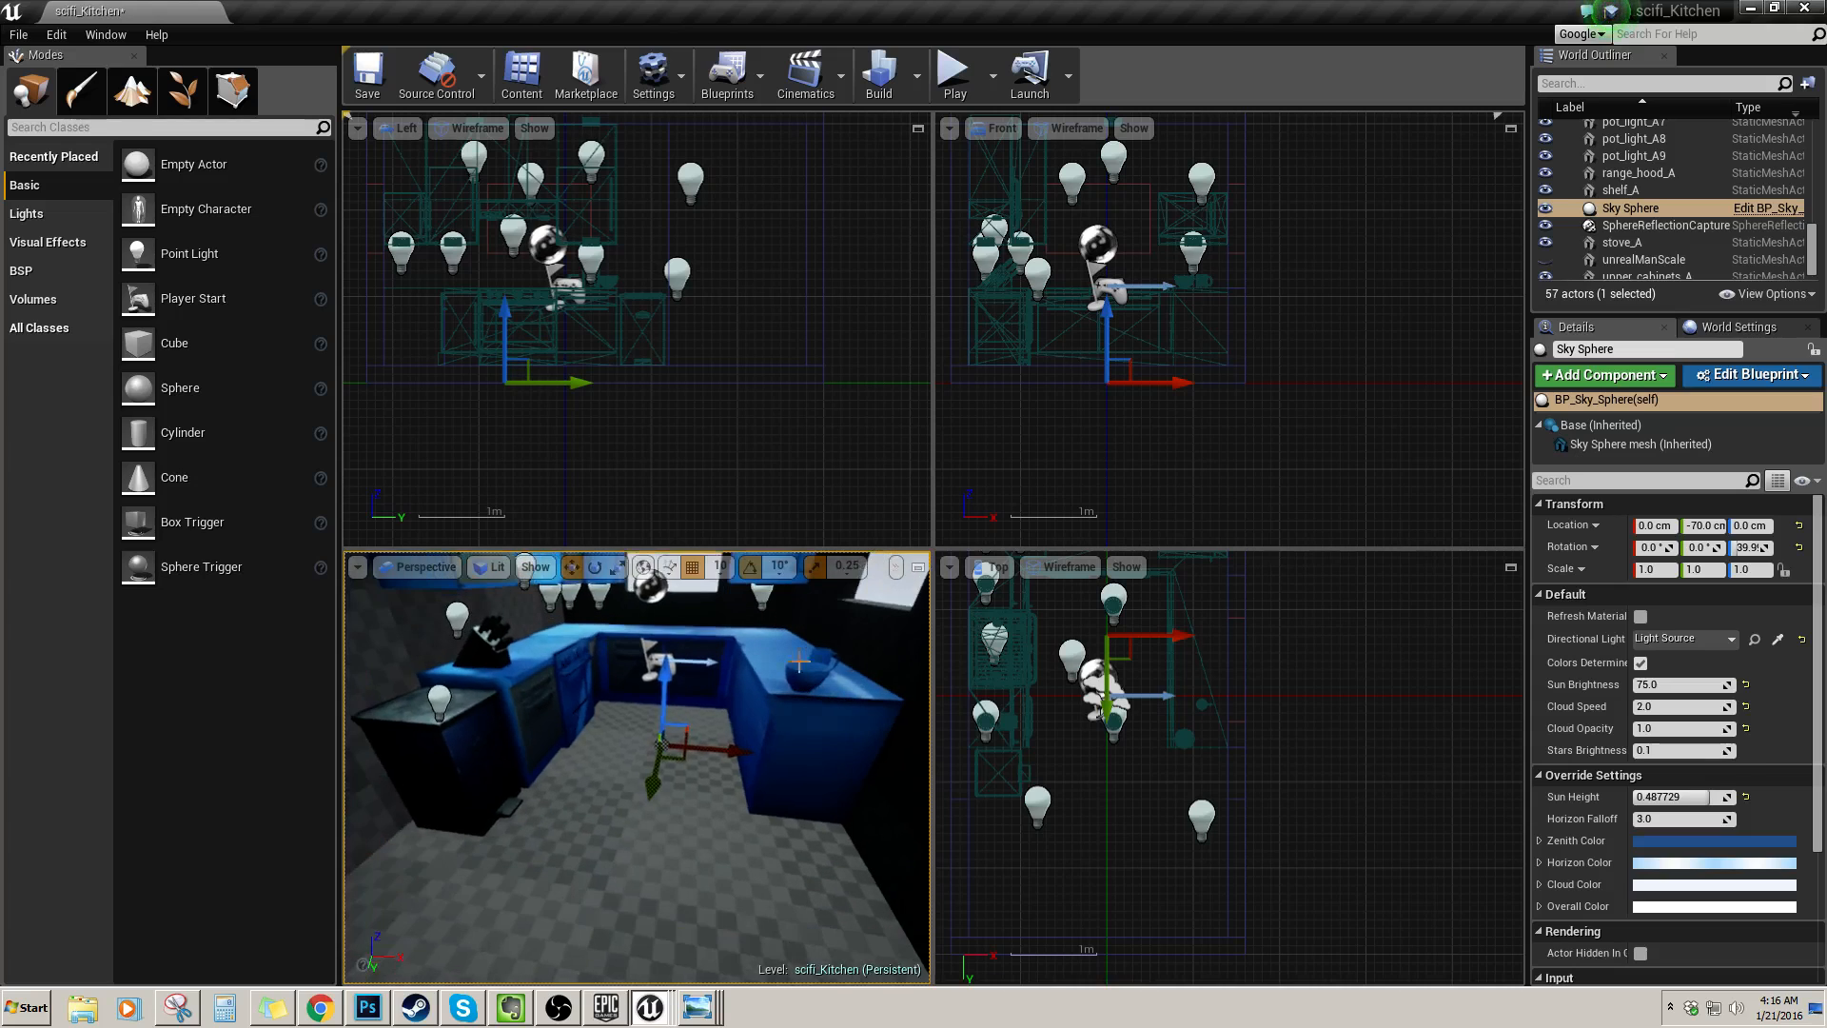
{"action": "left_click", "coordinate": [733, 711]}
{"action": "mouse_move", "coordinate": [733, 711]}
{"action": "right_mouse_down"}
{"action": "mouse_move", "coordinate": [733, 609]}
{"action": "mouse_move", "coordinate": [721, 881]}
{"action": "right_mouse_up"}
{"action": "left_click", "coordinate": [732, 711]}
{"action": "key", "text": "s"}
{"action": "key", "text": "w"}
{"action": "key", "text": "s"}
{"action": "left_click", "coordinate": [720, 881]}
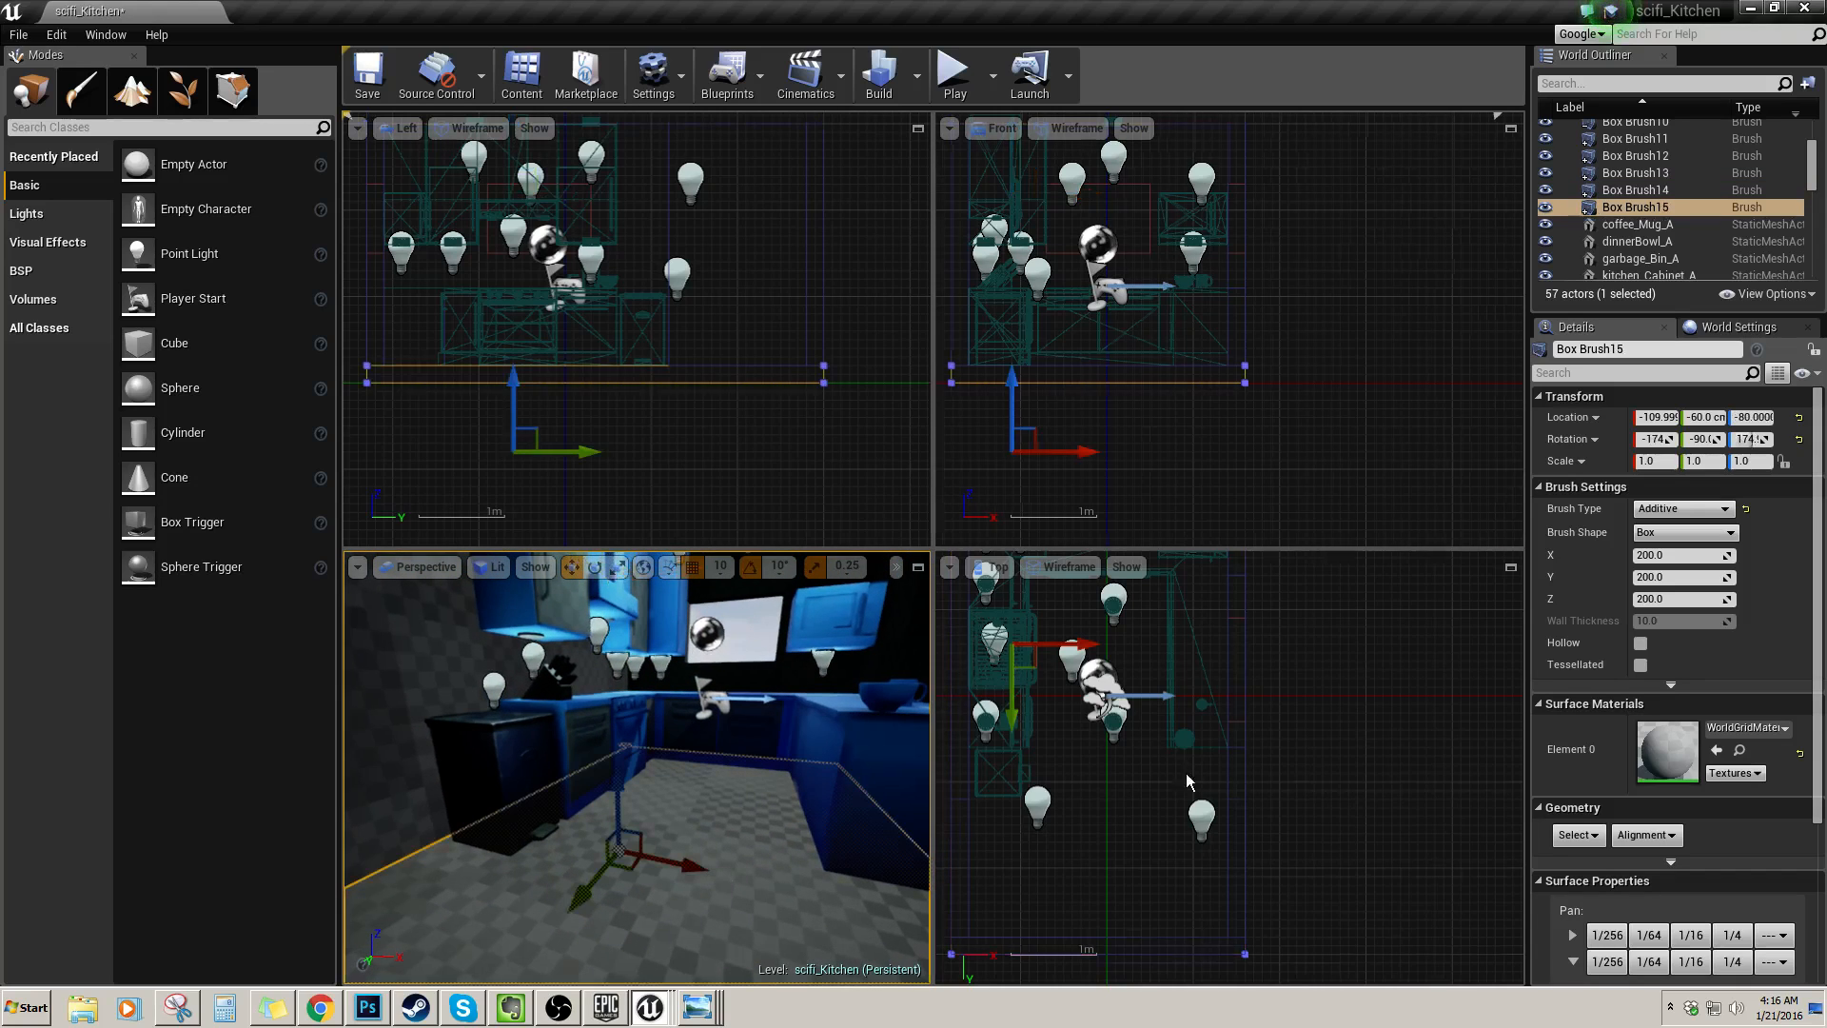
Examine how the new floor brush lines up with the room's walls in the orthographic and perspective views
{"action": "right_click_drag", "start_coordinate": [1179, 761], "coordinate": [1257, 838]}
{"action": "scroll", "coordinate": [717, 436], "scroll_direction": "down", "scroll_amount": 3}
{"action": "mouse_move", "coordinate": [717, 436]}
{"action": "right_mouse_down"}
{"action": "mouse_move", "coordinate": [691, 484]}
{"action": "mouse_move", "coordinate": [730, 412]}
{"action": "mouse_move", "coordinate": [712, 513]}
{"action": "mouse_move", "coordinate": [723, 413]}
{"action": "right_mouse_up"}
{"action": "scroll", "coordinate": [730, 444], "scroll_direction": "up", "scroll_amount": 2}
{"action": "scroll", "coordinate": [731, 444], "scroll_direction": "up", "scroll_amount": 2}
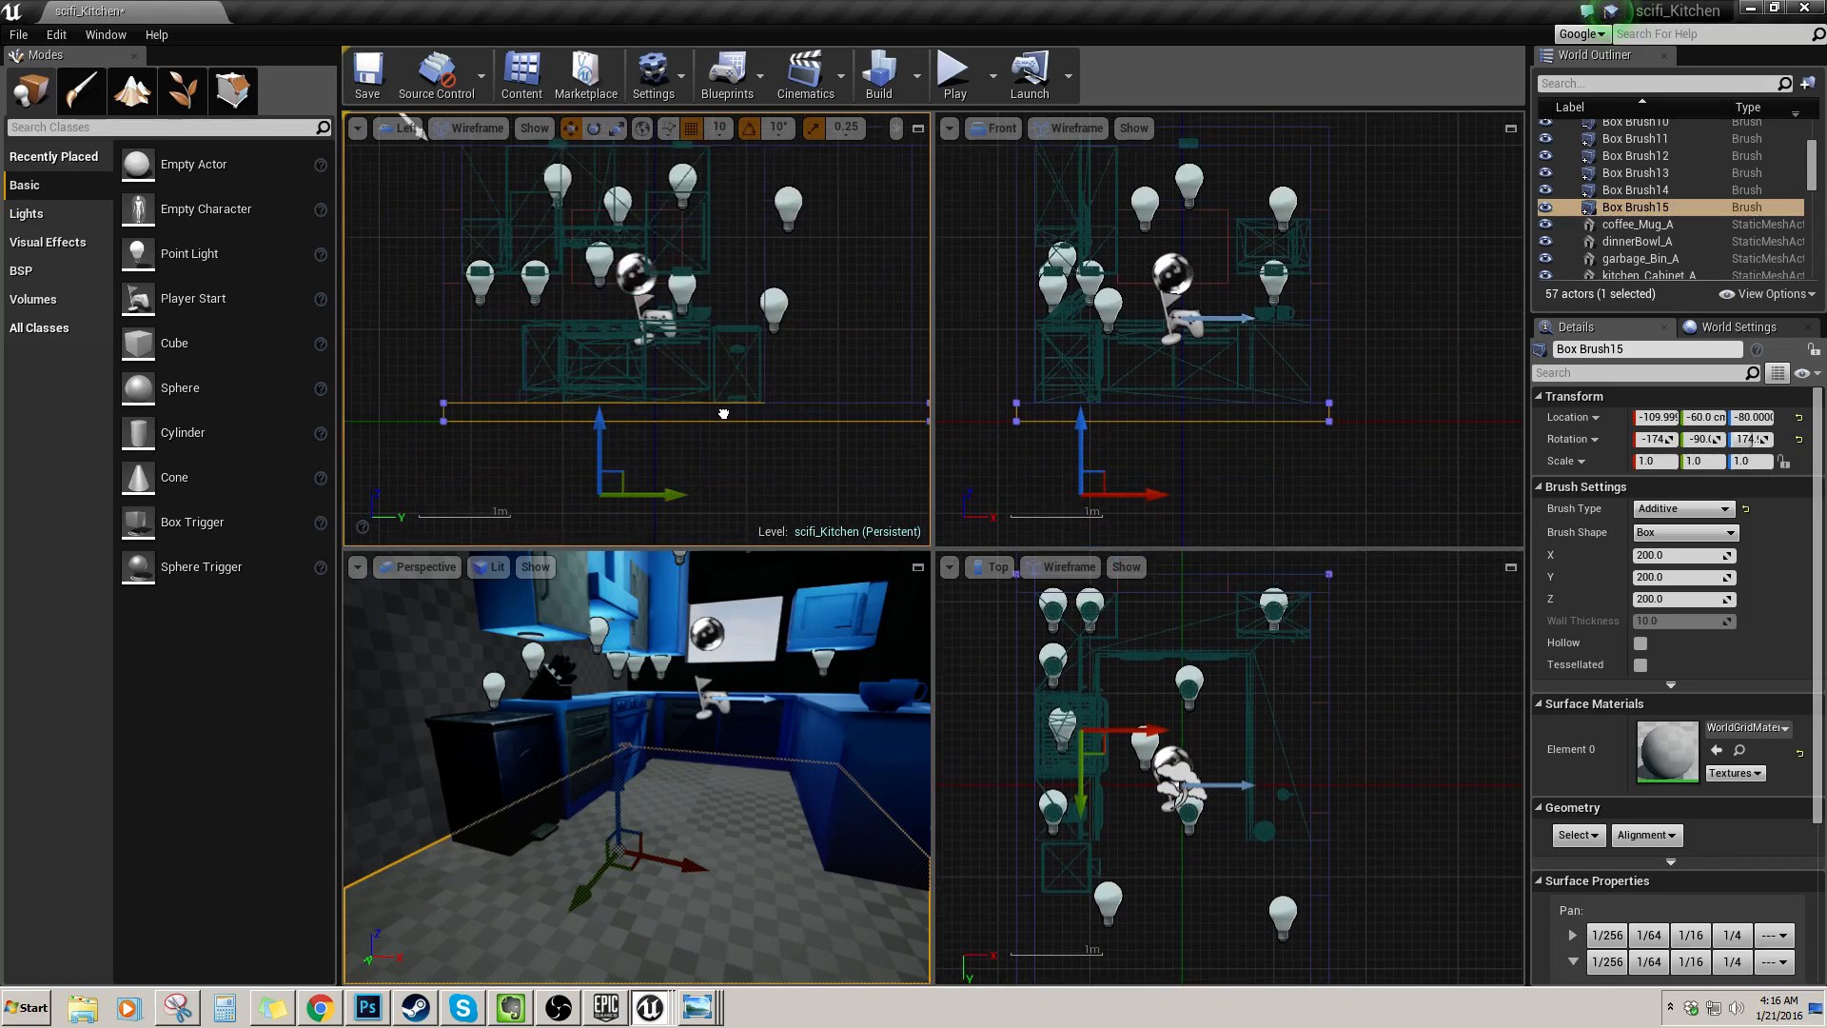
{"action": "scroll", "coordinate": [738, 453], "scroll_direction": "down", "scroll_amount": 2}
{"action": "right_click_drag", "start_coordinate": [916, 455], "coordinate": [673, 482]}
{"action": "mouse_move", "coordinate": [1285, 473]}
{"action": "right_mouse_down"}
{"action": "mouse_move", "coordinate": [1094, 402]}
{"action": "mouse_move", "coordinate": [1243, 454]}
{"action": "mouse_move", "coordinate": [1275, 509]}
{"action": "mouse_move", "coordinate": [1252, 453]}
{"action": "mouse_move", "coordinate": [1291, 482]}
{"action": "right_mouse_up"}
{"action": "scroll", "coordinate": [1257, 447], "scroll_direction": "up", "scroll_amount": 1}
{"action": "right_click_drag", "start_coordinate": [1173, 659], "coordinate": [1178, 773]}
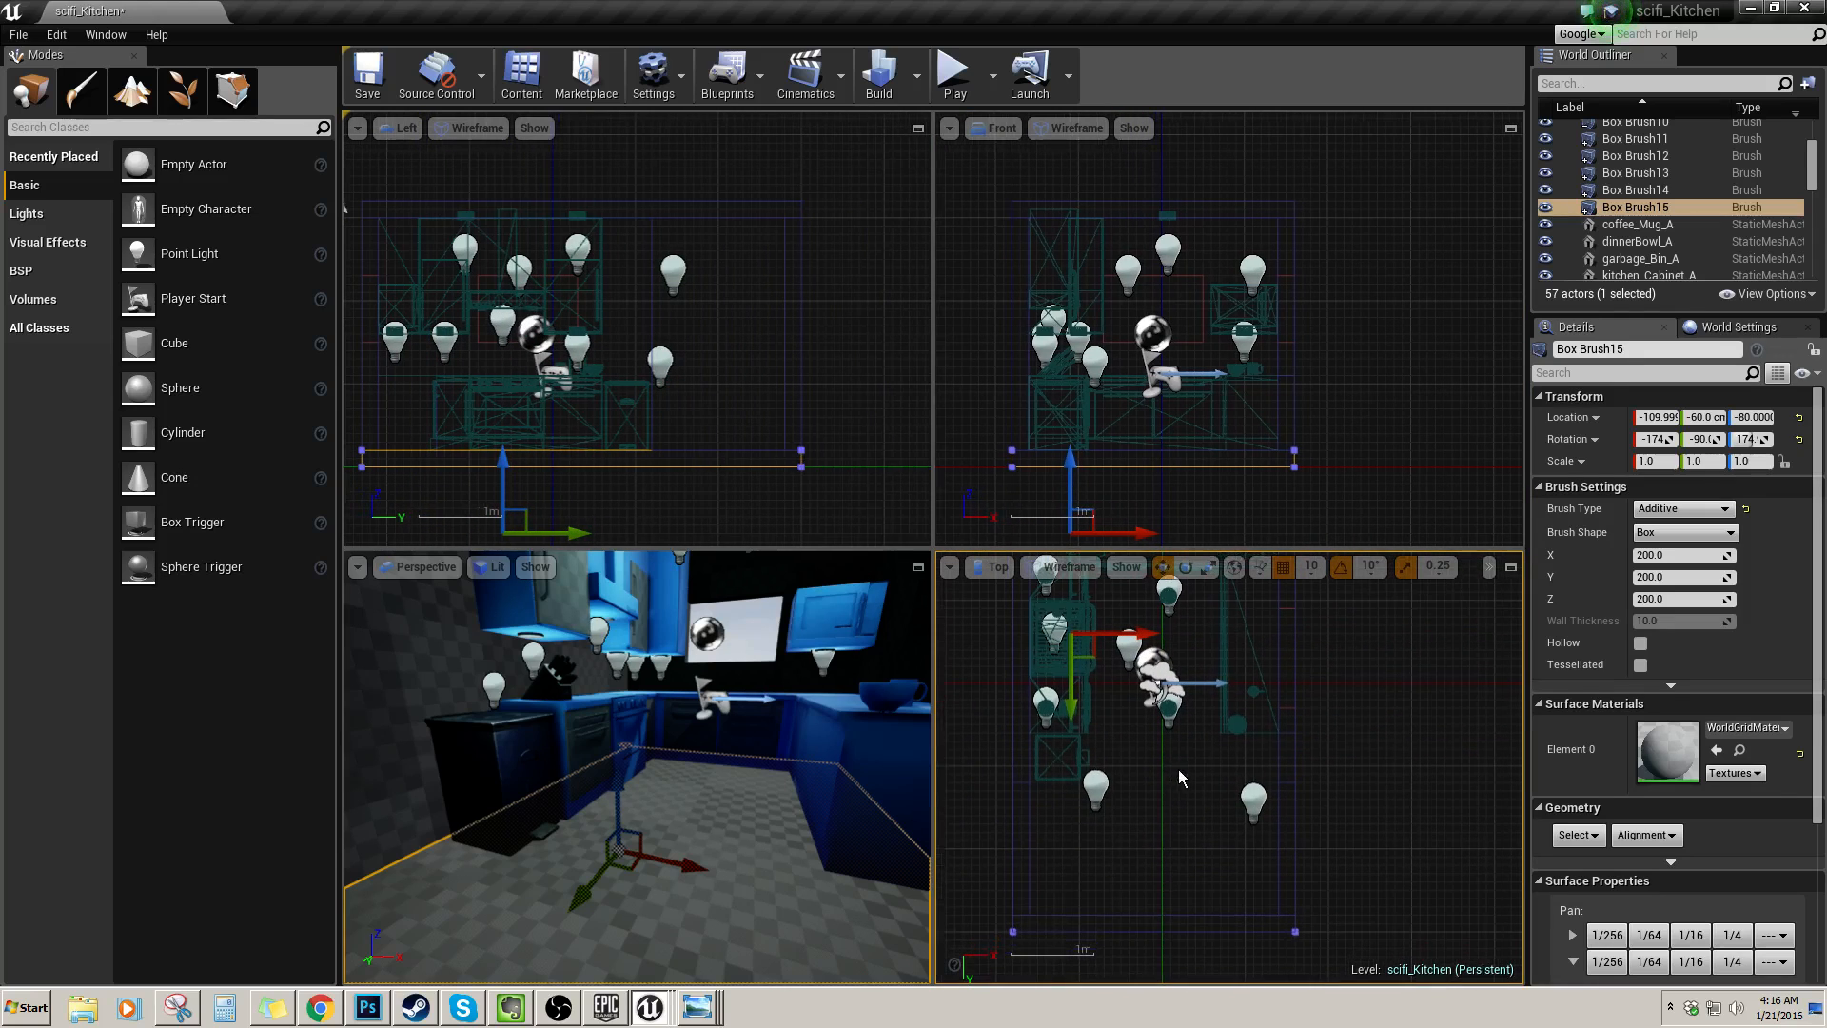
{"action": "right_click_drag", "start_coordinate": [548, 737], "coordinate": [418, 780]}
{"action": "right_click_drag", "start_coordinate": [967, 874], "coordinate": [995, 872]}
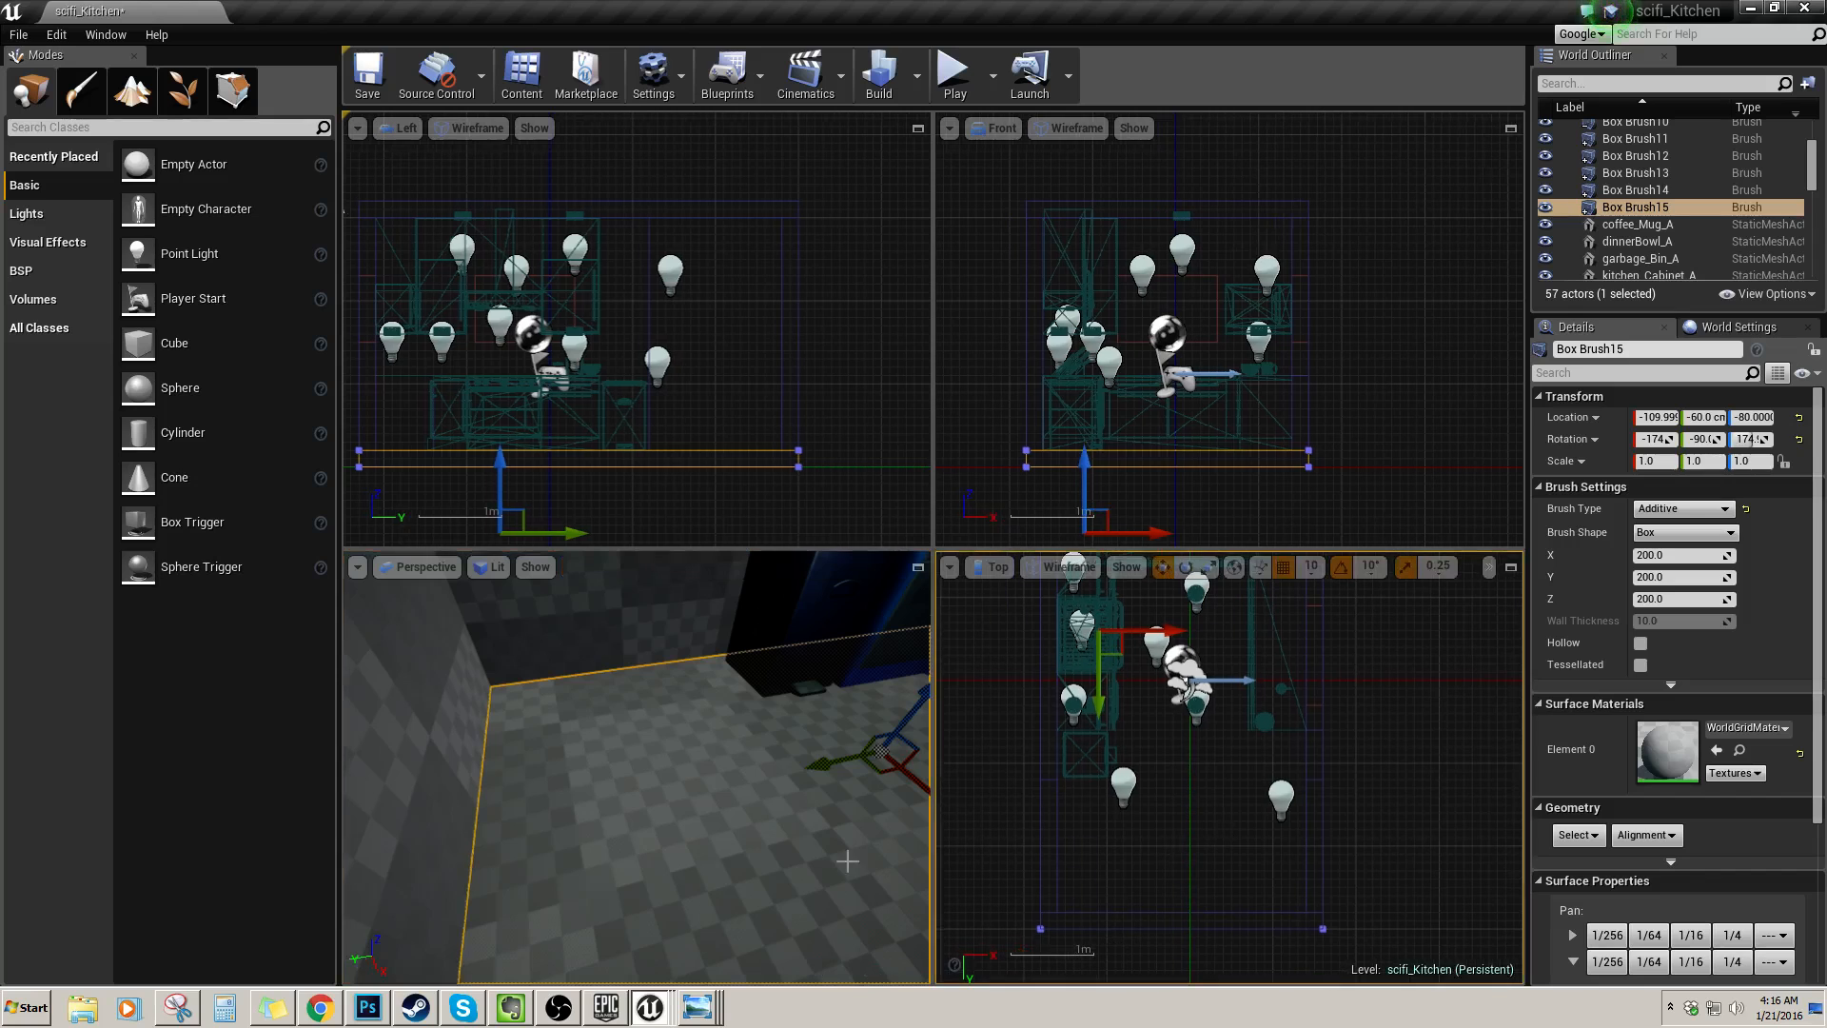
{"action": "scroll", "coordinate": [1122, 845], "scroll_direction": "down", "scroll_amount": 3}
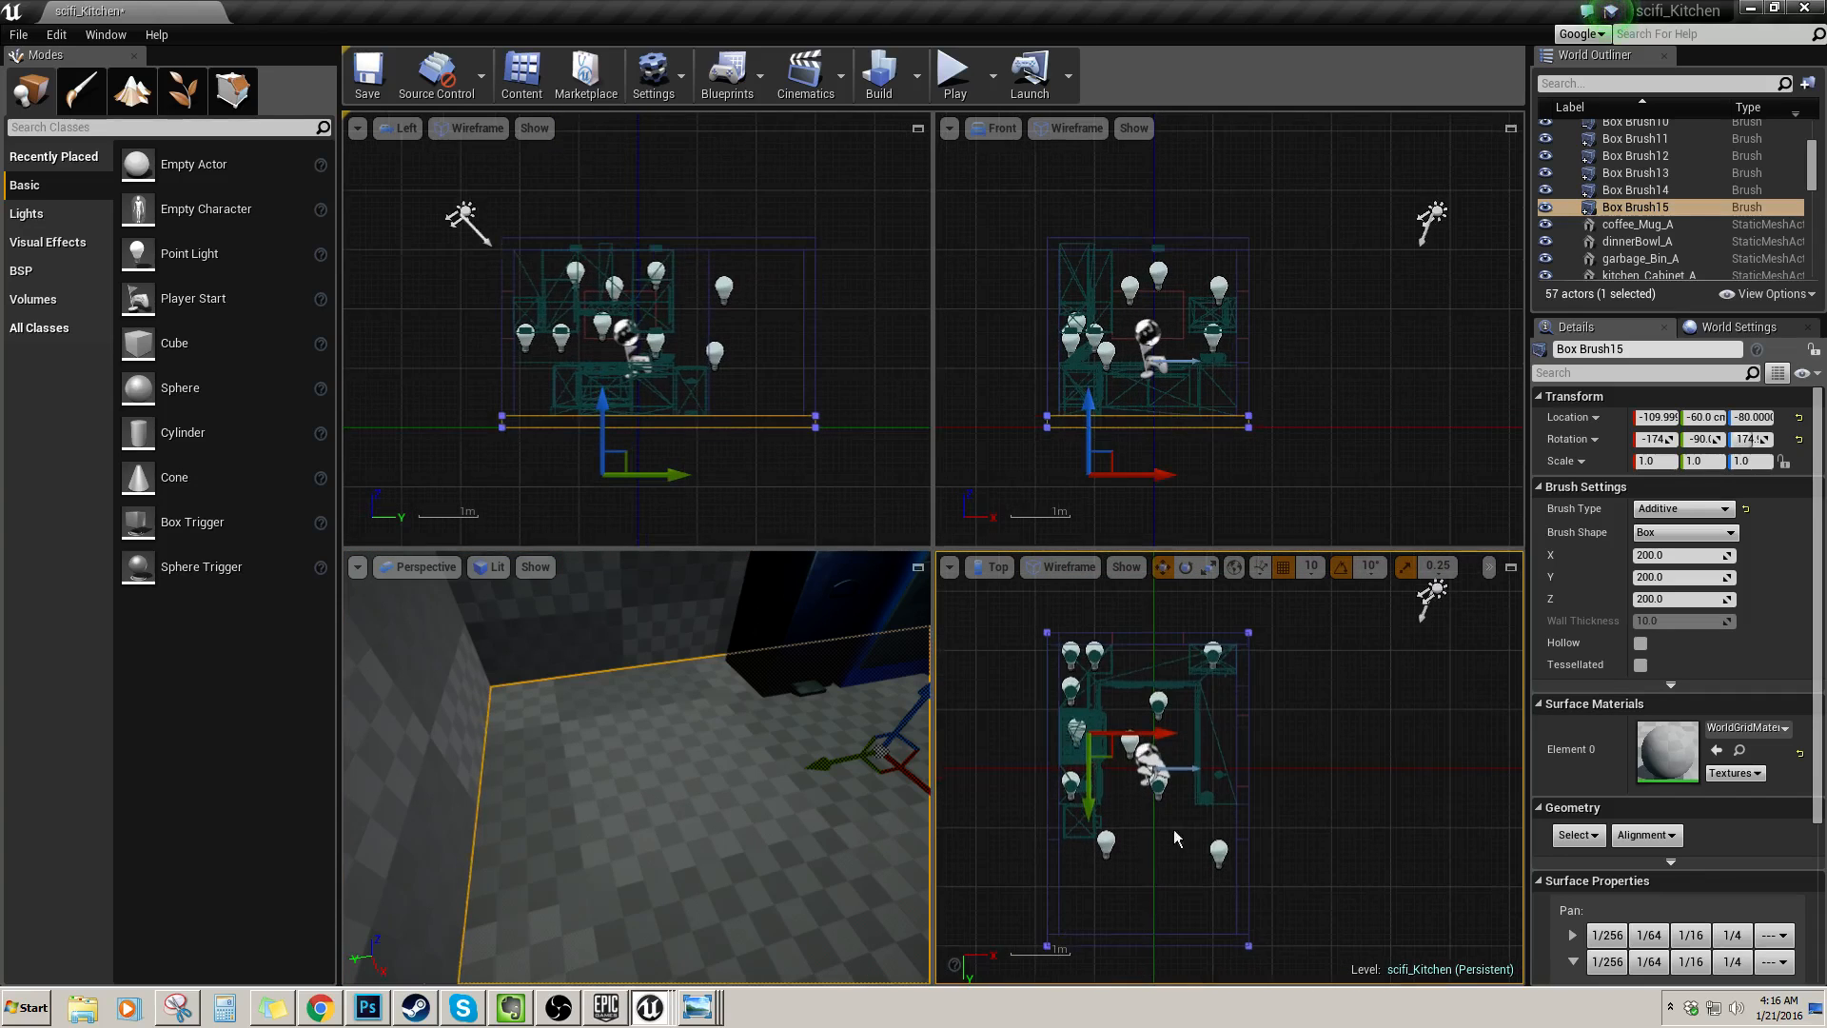
{"action": "right_click_drag", "start_coordinate": [1147, 855], "coordinate": [1168, 788]}
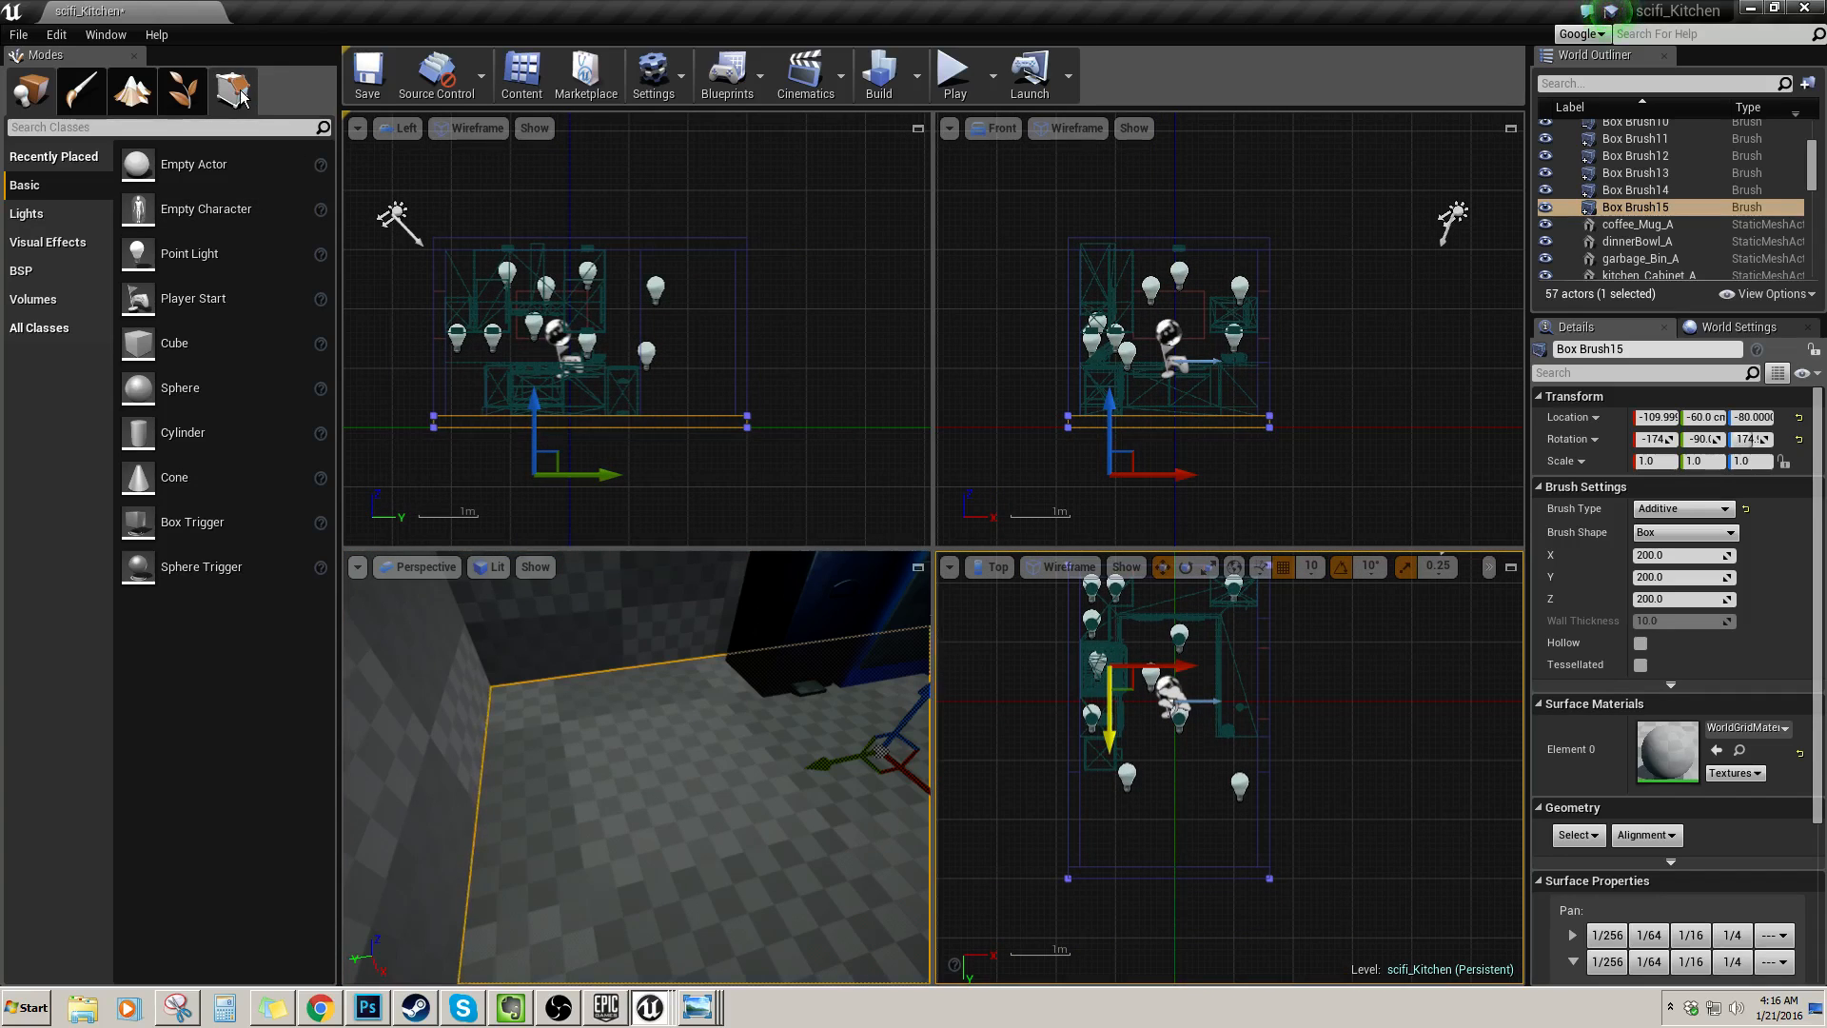
{"action": "right_click_drag", "start_coordinate": [495, 724], "coordinate": [509, 638]}
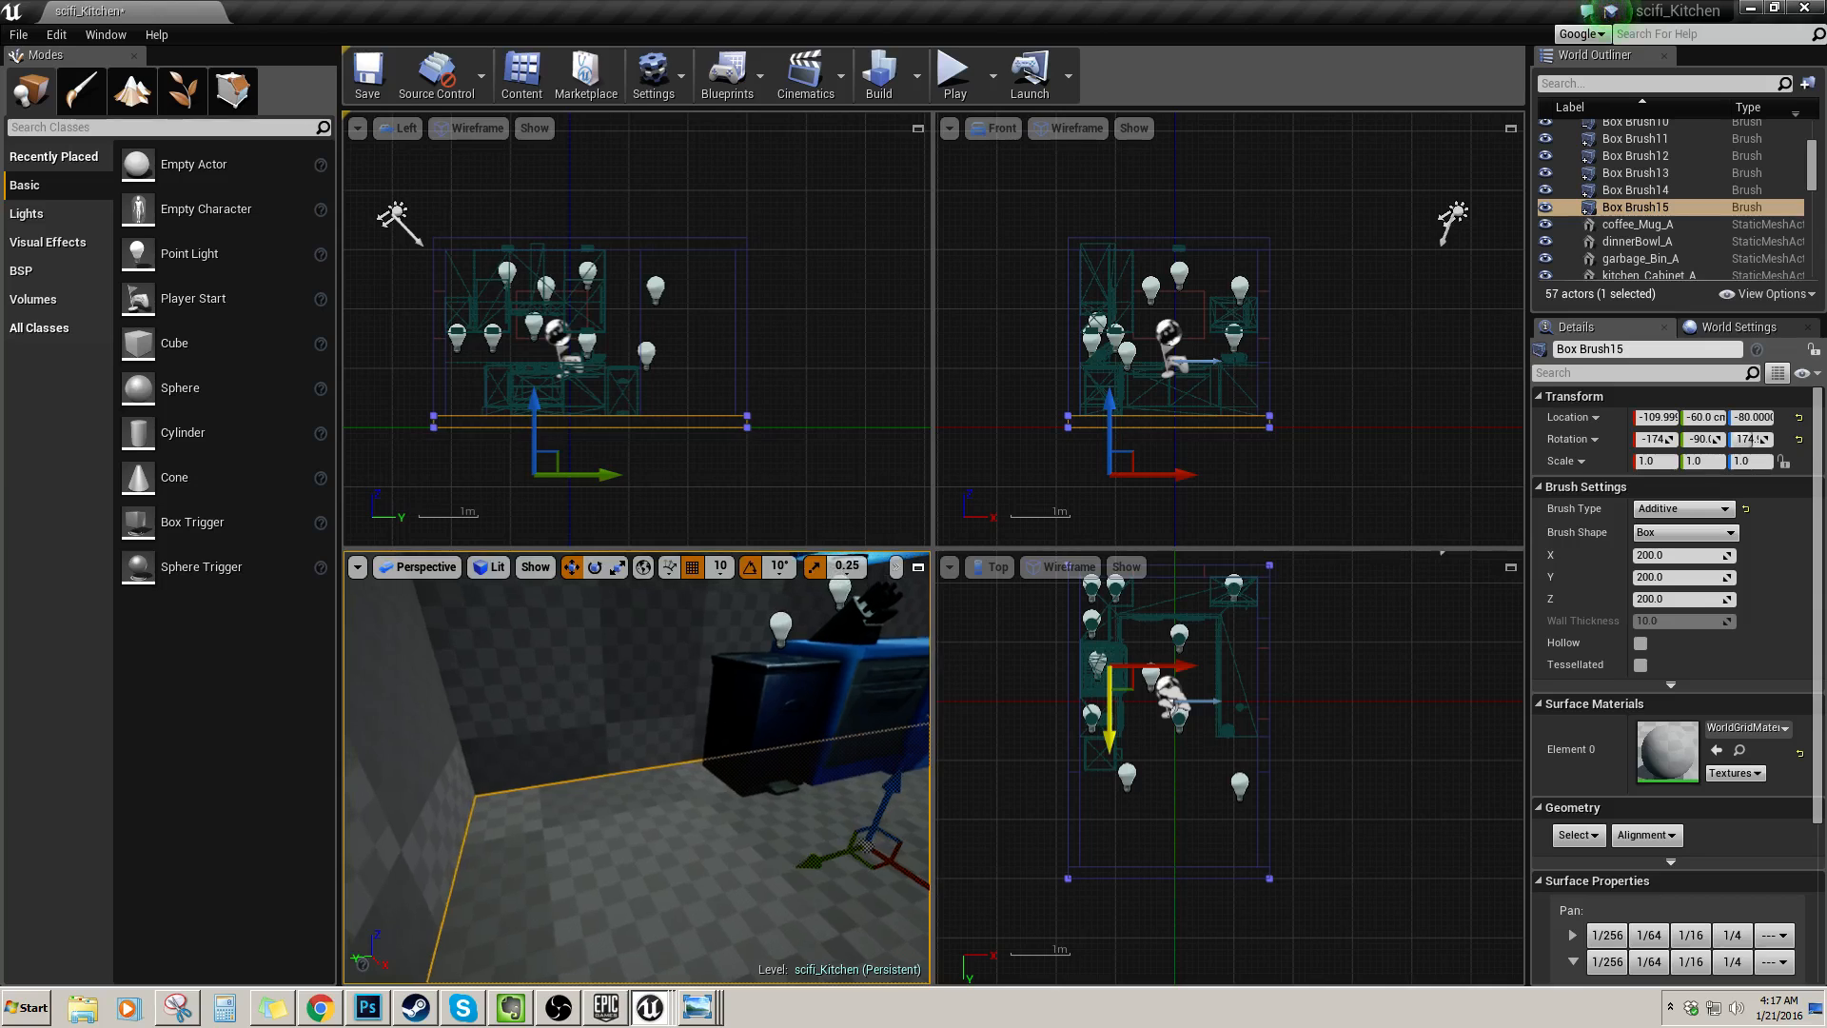
{"action": "right_click_drag", "start_coordinate": [1151, 842], "coordinate": [1117, 870]}
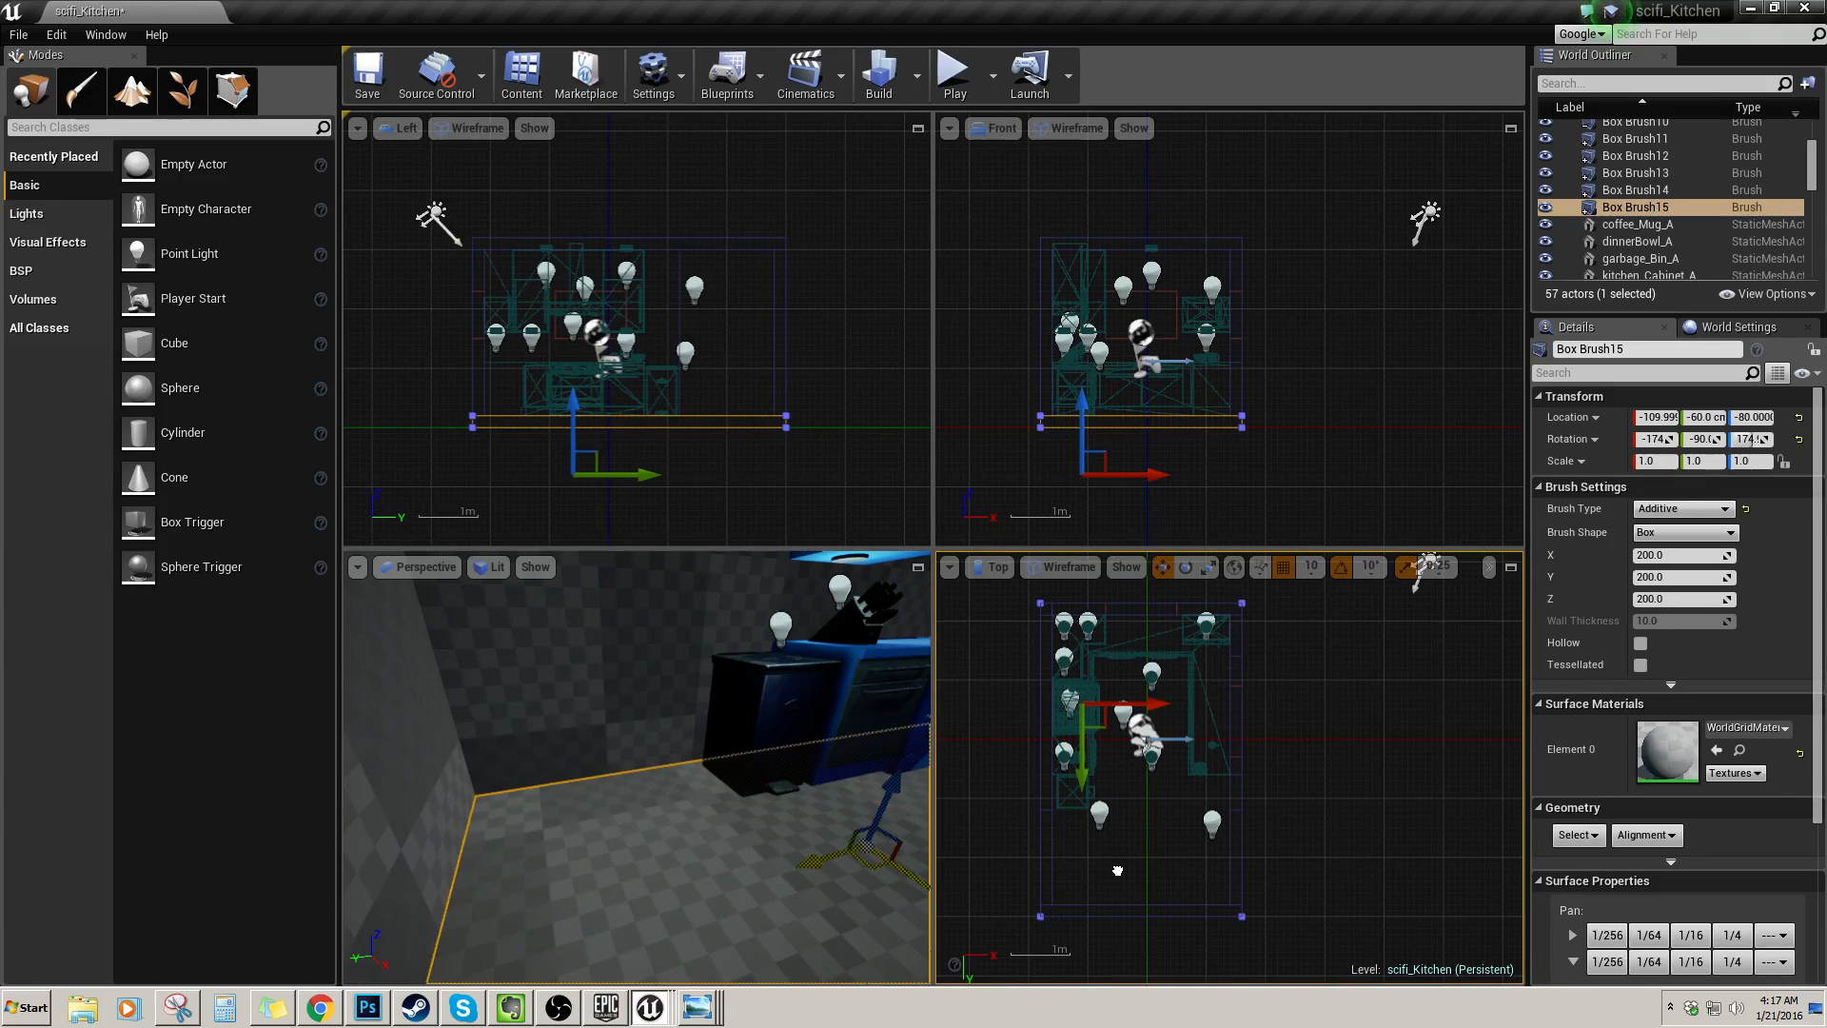
{"action": "mouse_move", "coordinate": [1117, 869]}
{"action": "right_mouse_down"}
{"action": "mouse_move", "coordinate": [1134, 862]}
{"action": "mouse_move", "coordinate": [1089, 853]}
{"action": "mouse_move", "coordinate": [1136, 855]}
{"action": "right_mouse_up"}
{"action": "right_click_drag", "start_coordinate": [703, 860], "coordinate": [859, 860]}
{"action": "right_click_drag", "start_coordinate": [557, 854], "coordinate": [733, 859]}
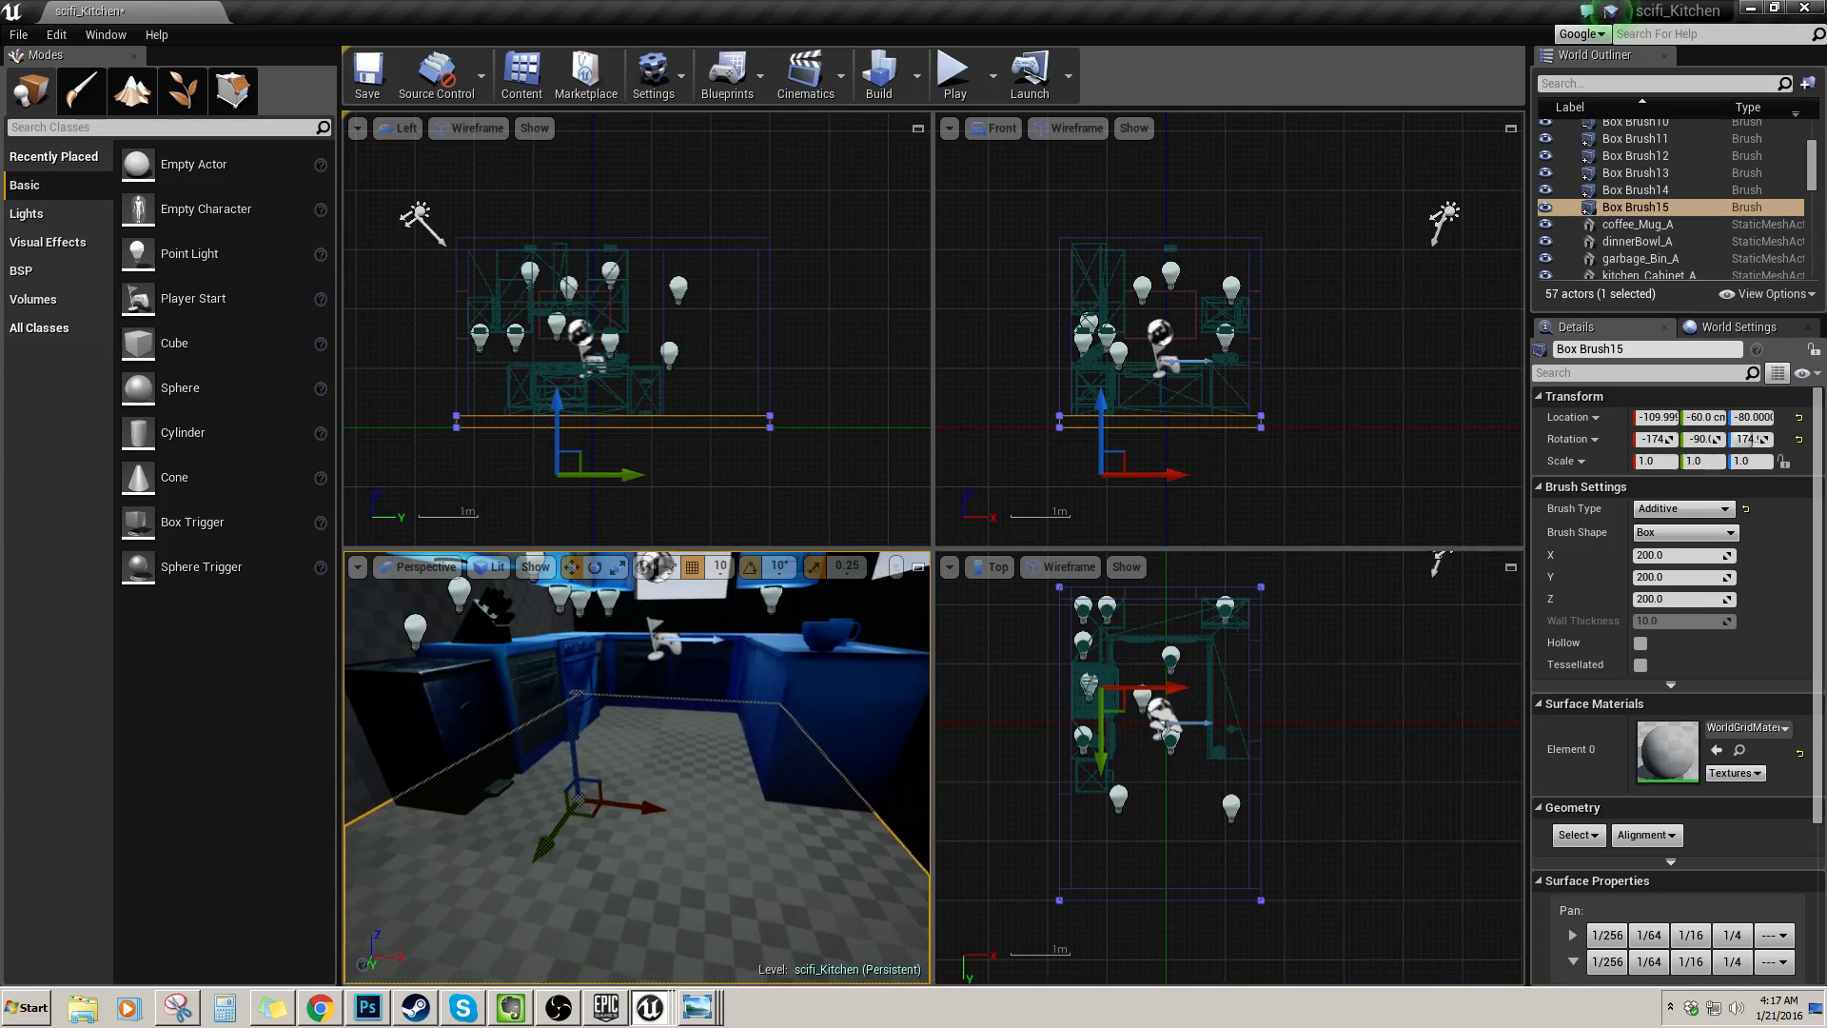
Select the wall brushes around the kitchen in turn to examine how the room is built
{"action": "mouse_move", "coordinate": [559, 852]}
{"action": "right_mouse_down"}
{"action": "mouse_move", "coordinate": [543, 756]}
{"action": "mouse_move", "coordinate": [645, 755]}
{"action": "right_mouse_up"}
{"action": "left_click", "coordinate": [550, 791]}
{"action": "left_click", "coordinate": [542, 756]}
{"action": "left_click", "coordinate": [701, 717]}
{"action": "left_click", "coordinate": [558, 734]}
{"action": "right_click_drag", "start_coordinate": [744, 500], "coordinate": [686, 478]}
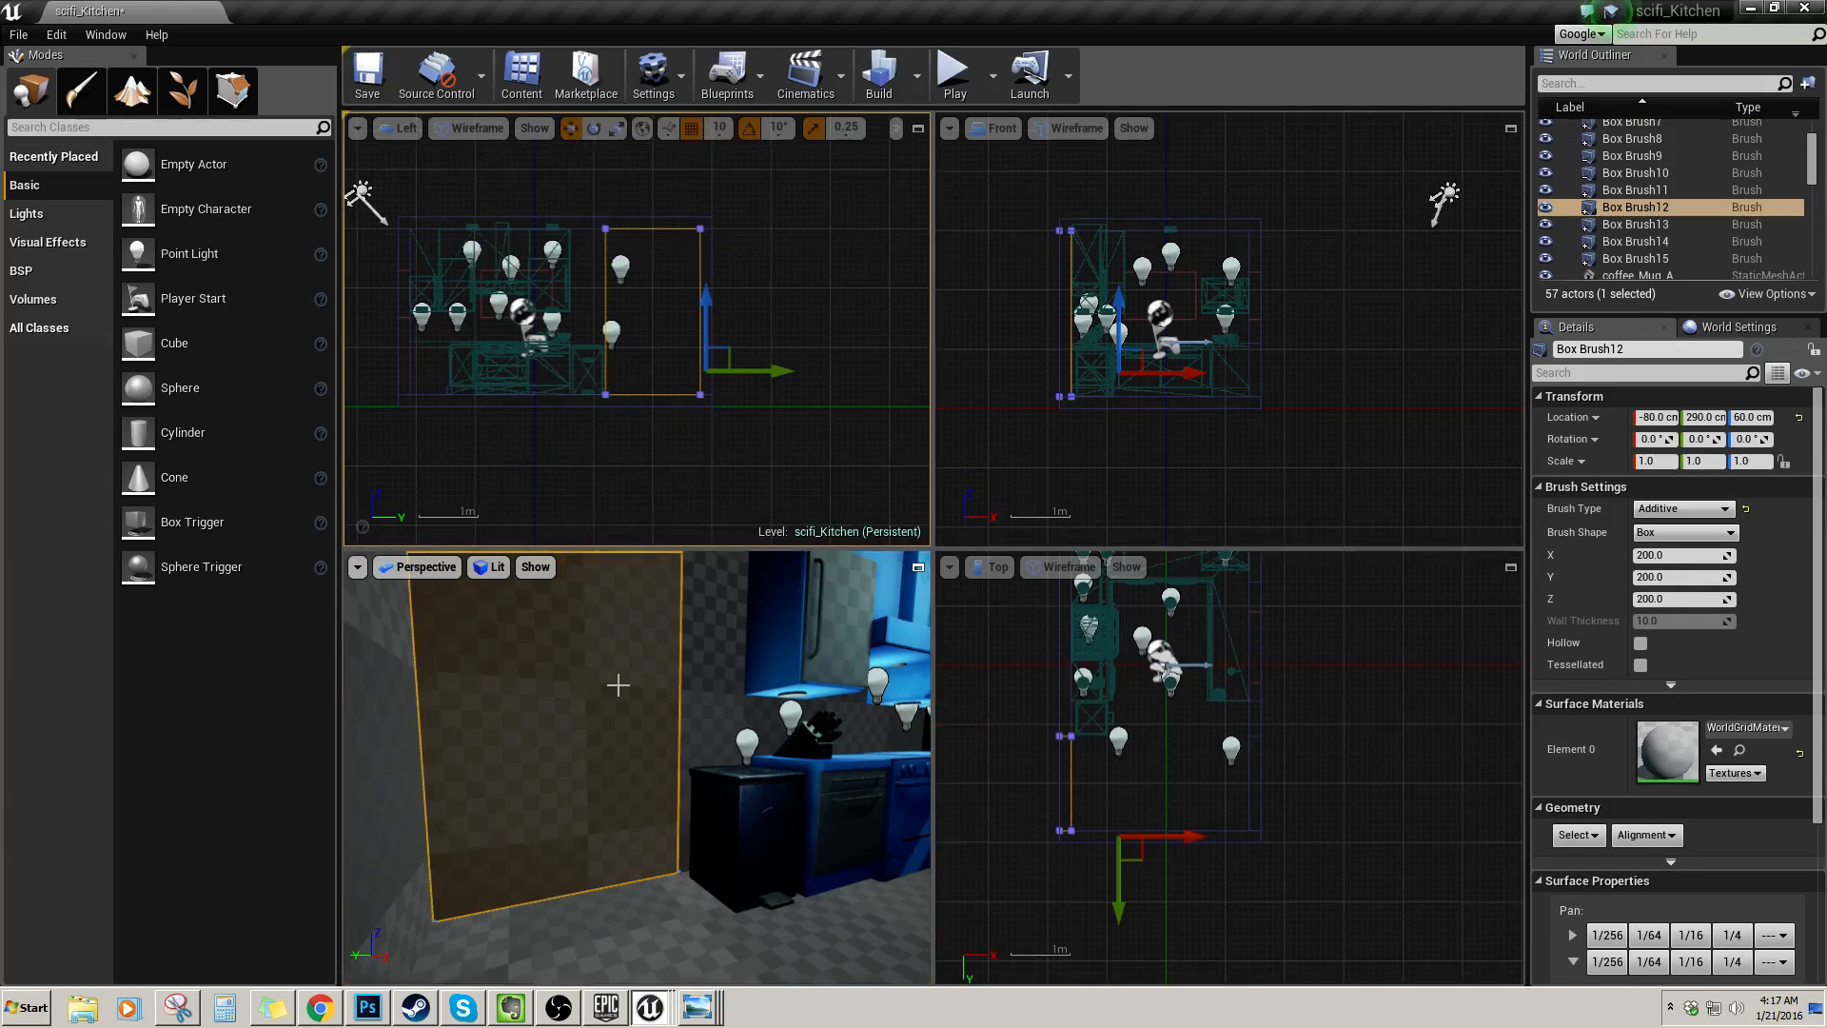
{"action": "left_click", "coordinate": [694, 672]}
{"action": "mouse_move", "coordinate": [694, 673]}
{"action": "right_mouse_down"}
{"action": "mouse_move", "coordinate": [742, 571]}
{"action": "mouse_move", "coordinate": [514, 701]}
{"action": "mouse_move", "coordinate": [655, 688]}
{"action": "mouse_move", "coordinate": [681, 752]}
{"action": "mouse_move", "coordinate": [682, 689]}
{"action": "mouse_move", "coordinate": [766, 693]}
{"action": "mouse_move", "coordinate": [681, 658]}
{"action": "right_mouse_up"}
{"action": "left_click", "coordinate": [514, 701]}
{"action": "left_click", "coordinate": [696, 704]}
{"action": "left_click", "coordinate": [635, 697]}
{"action": "left_click", "coordinate": [697, 691]}
{"action": "left_click", "coordinate": [557, 680]}
{"action": "right_click_drag", "start_coordinate": [557, 680], "coordinate": [521, 695]}
{"action": "left_click", "coordinate": [688, 673]}
{"action": "left_click", "coordinate": [631, 672]}
{"action": "mouse_move", "coordinate": [660, 672]}
{"action": "right_mouse_down"}
{"action": "mouse_move", "coordinate": [591, 688]}
{"action": "mouse_move", "coordinate": [629, 708]}
{"action": "right_mouse_up"}
{"action": "left_click", "coordinate": [591, 689]}
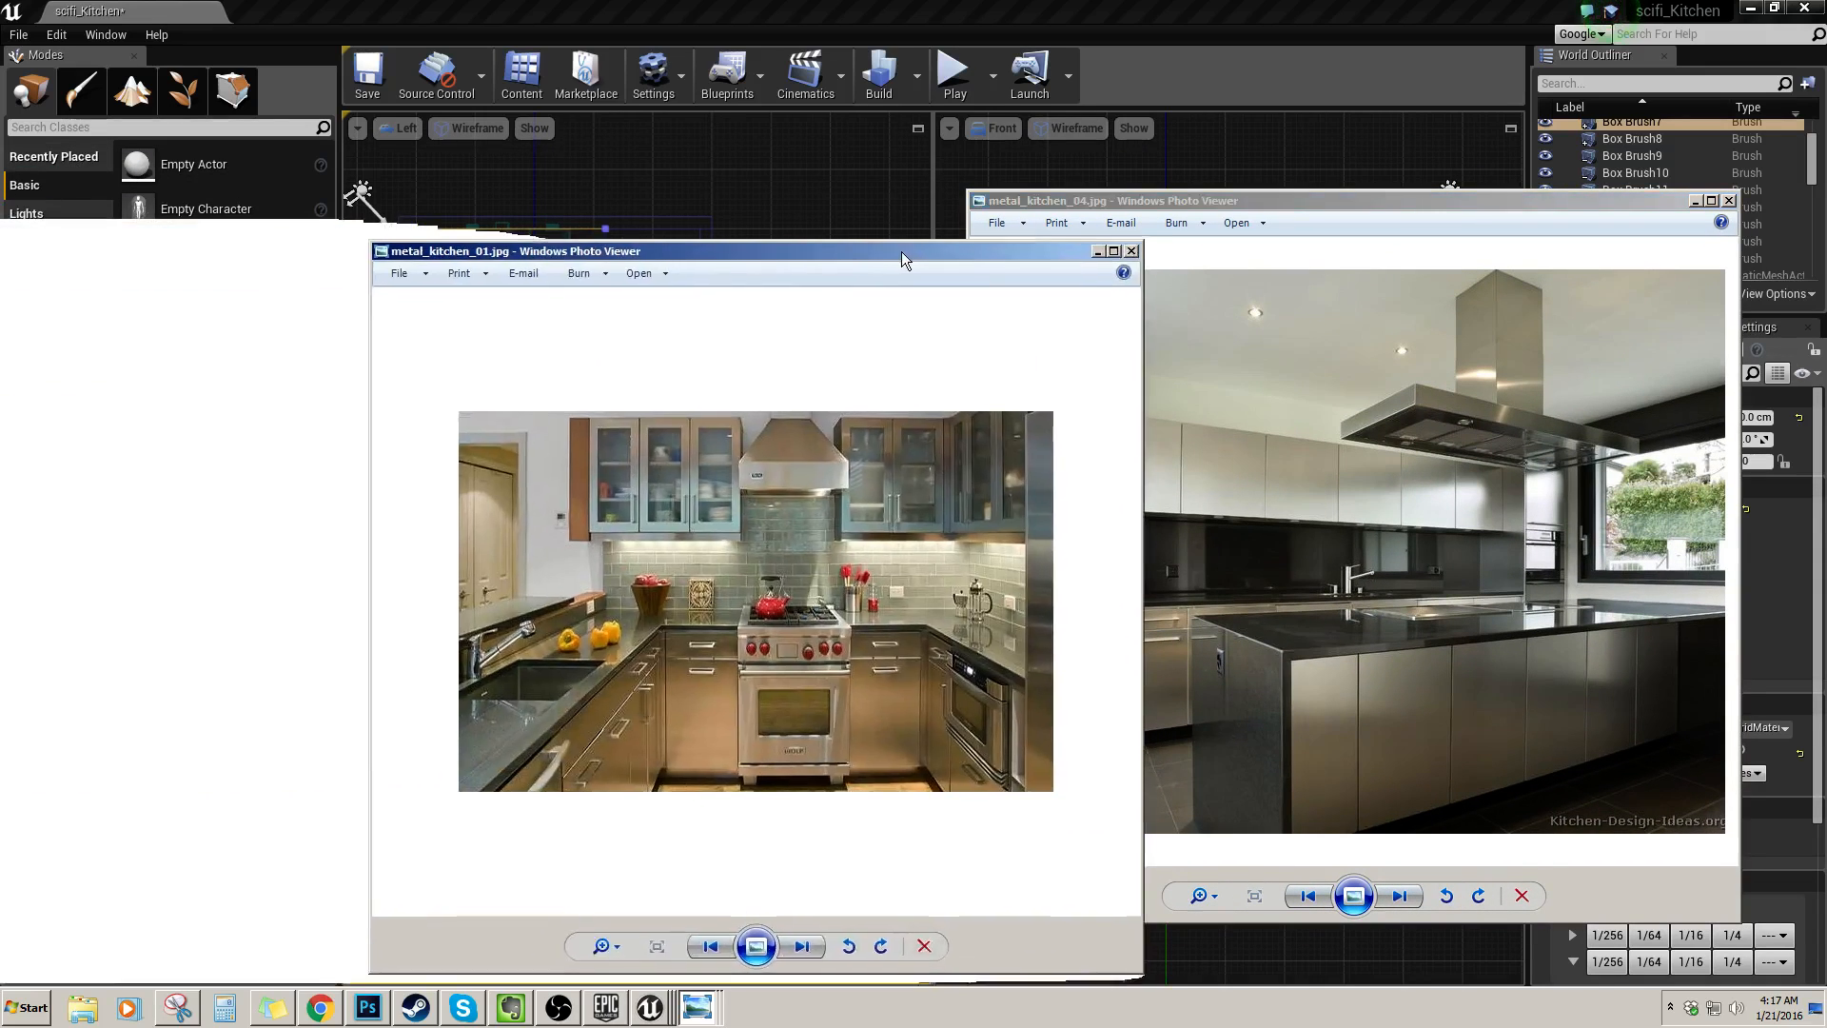
Move the metal_kitchen_01.jpg photo aside and open the scifi_Kitchen project's Content\Ref folder in the file explorer
{"action": "left_click_drag", "start_coordinate": [900, 251], "coordinate": [814, 200]}
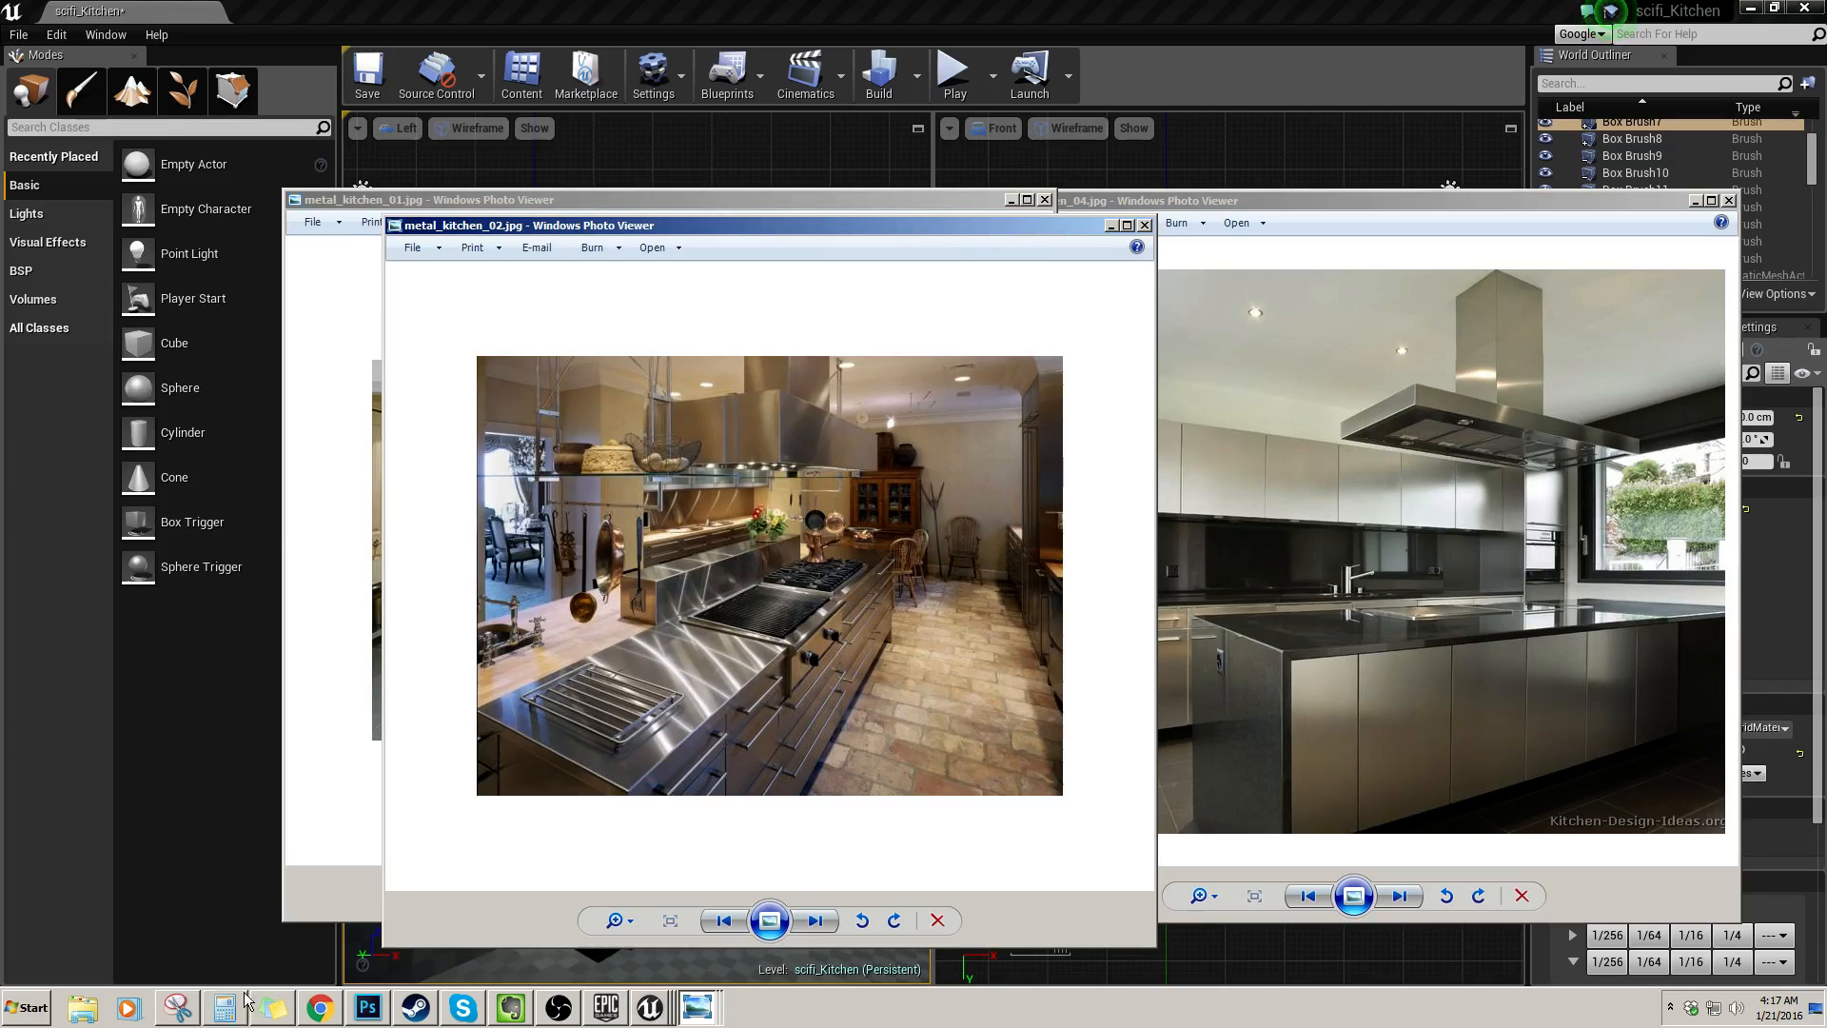
{"action": "left_click", "coordinate": [82, 1005]}
{"action": "left_click", "coordinate": [511, 350]}
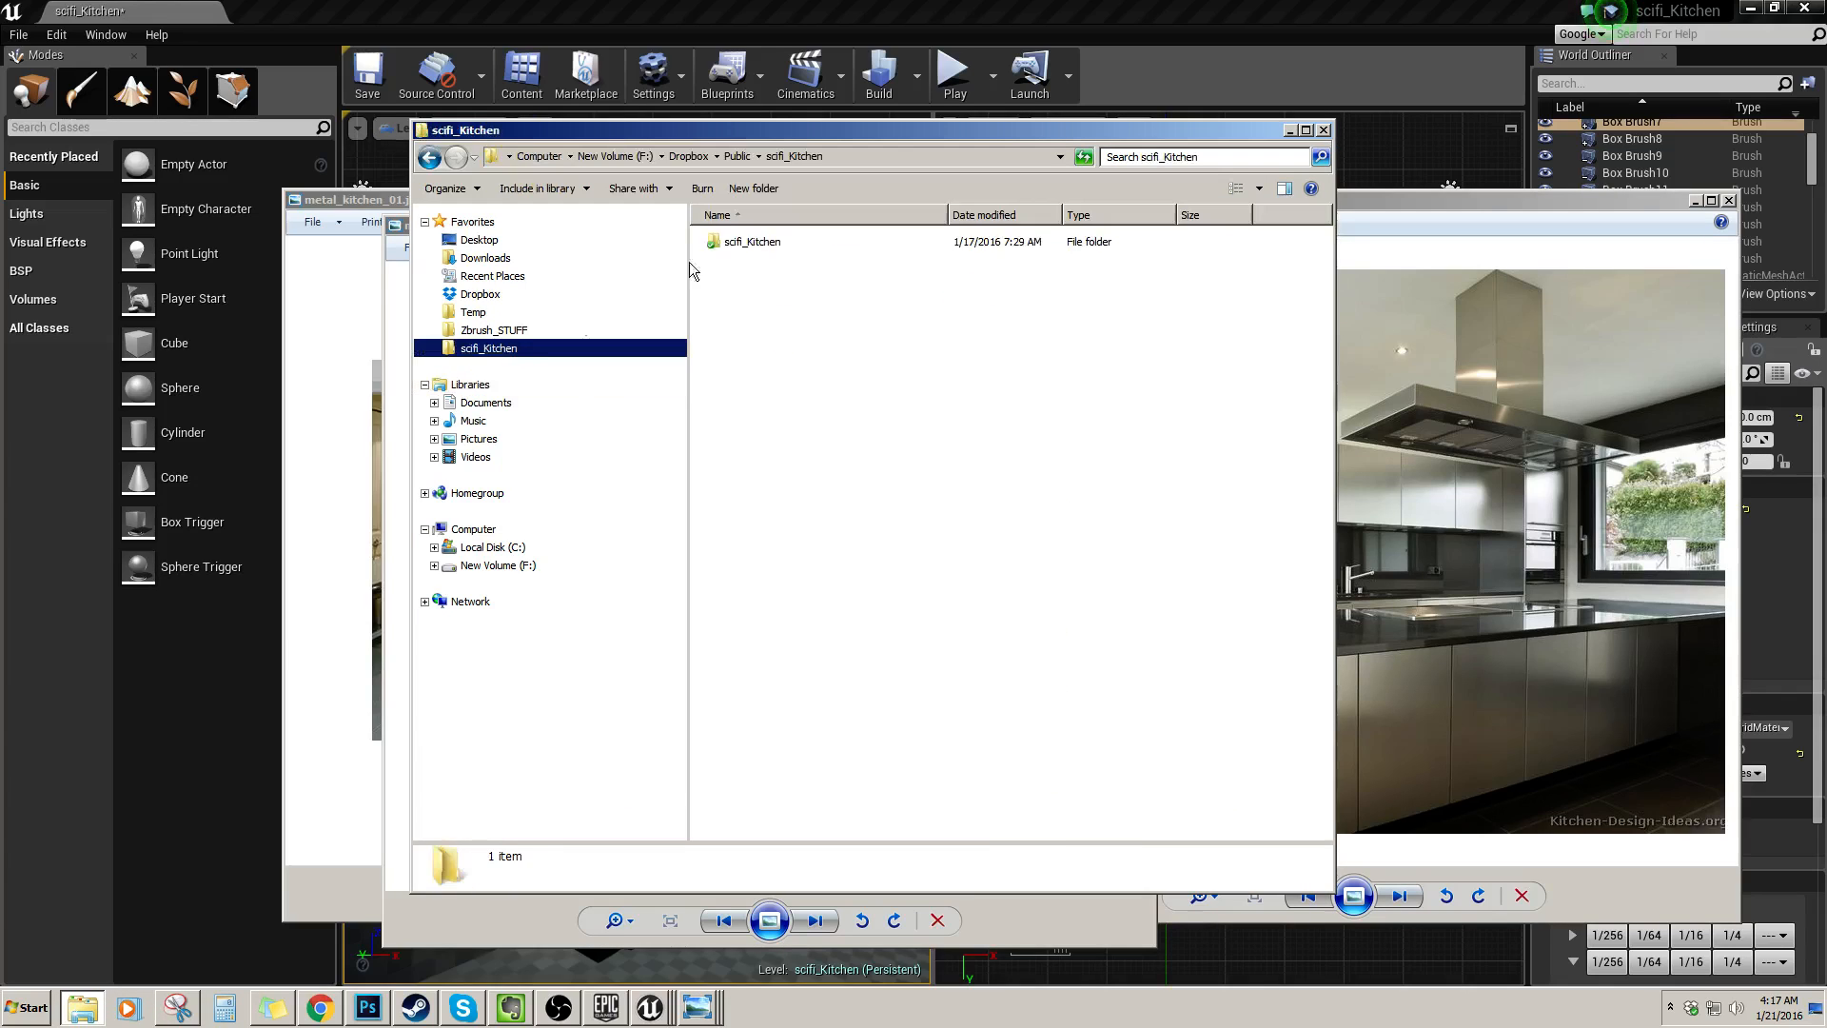
{"action": "double_click", "coordinate": [796, 237]}
{"action": "double_click", "coordinate": [782, 255]}
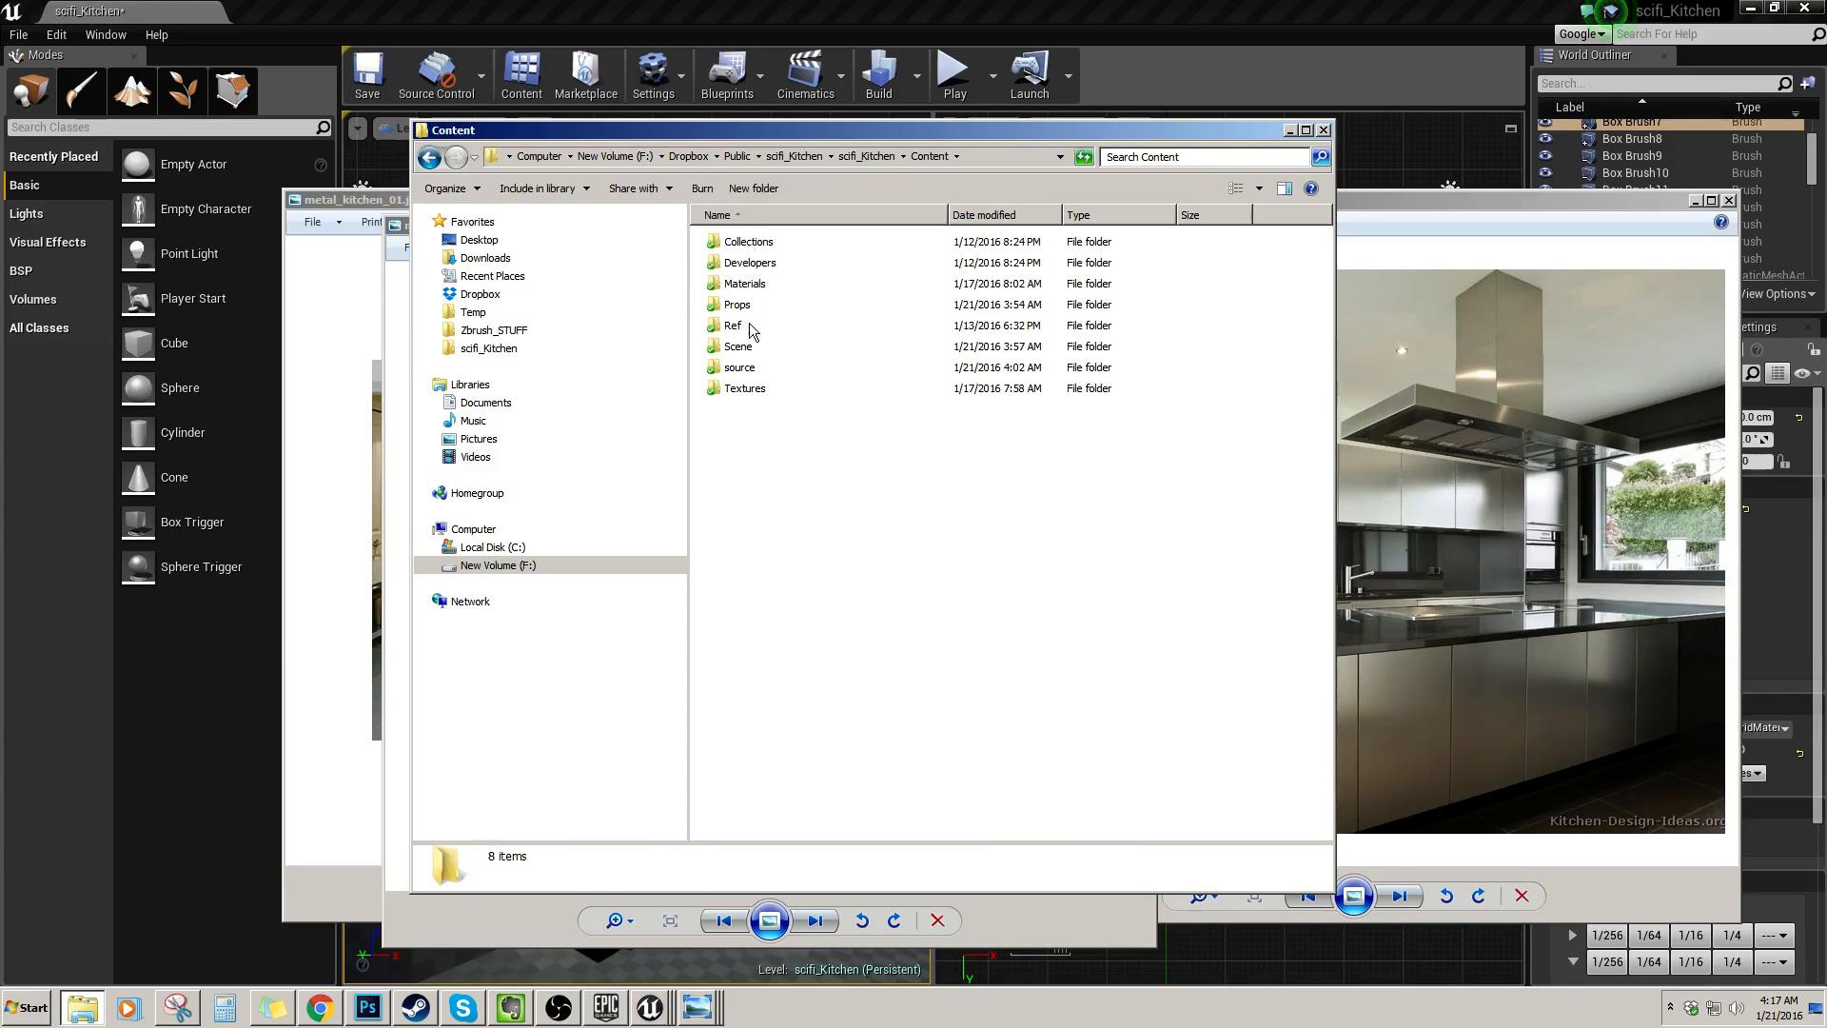
{"action": "left_click", "coordinate": [756, 369]}
{"action": "double_click", "coordinate": [763, 326]}
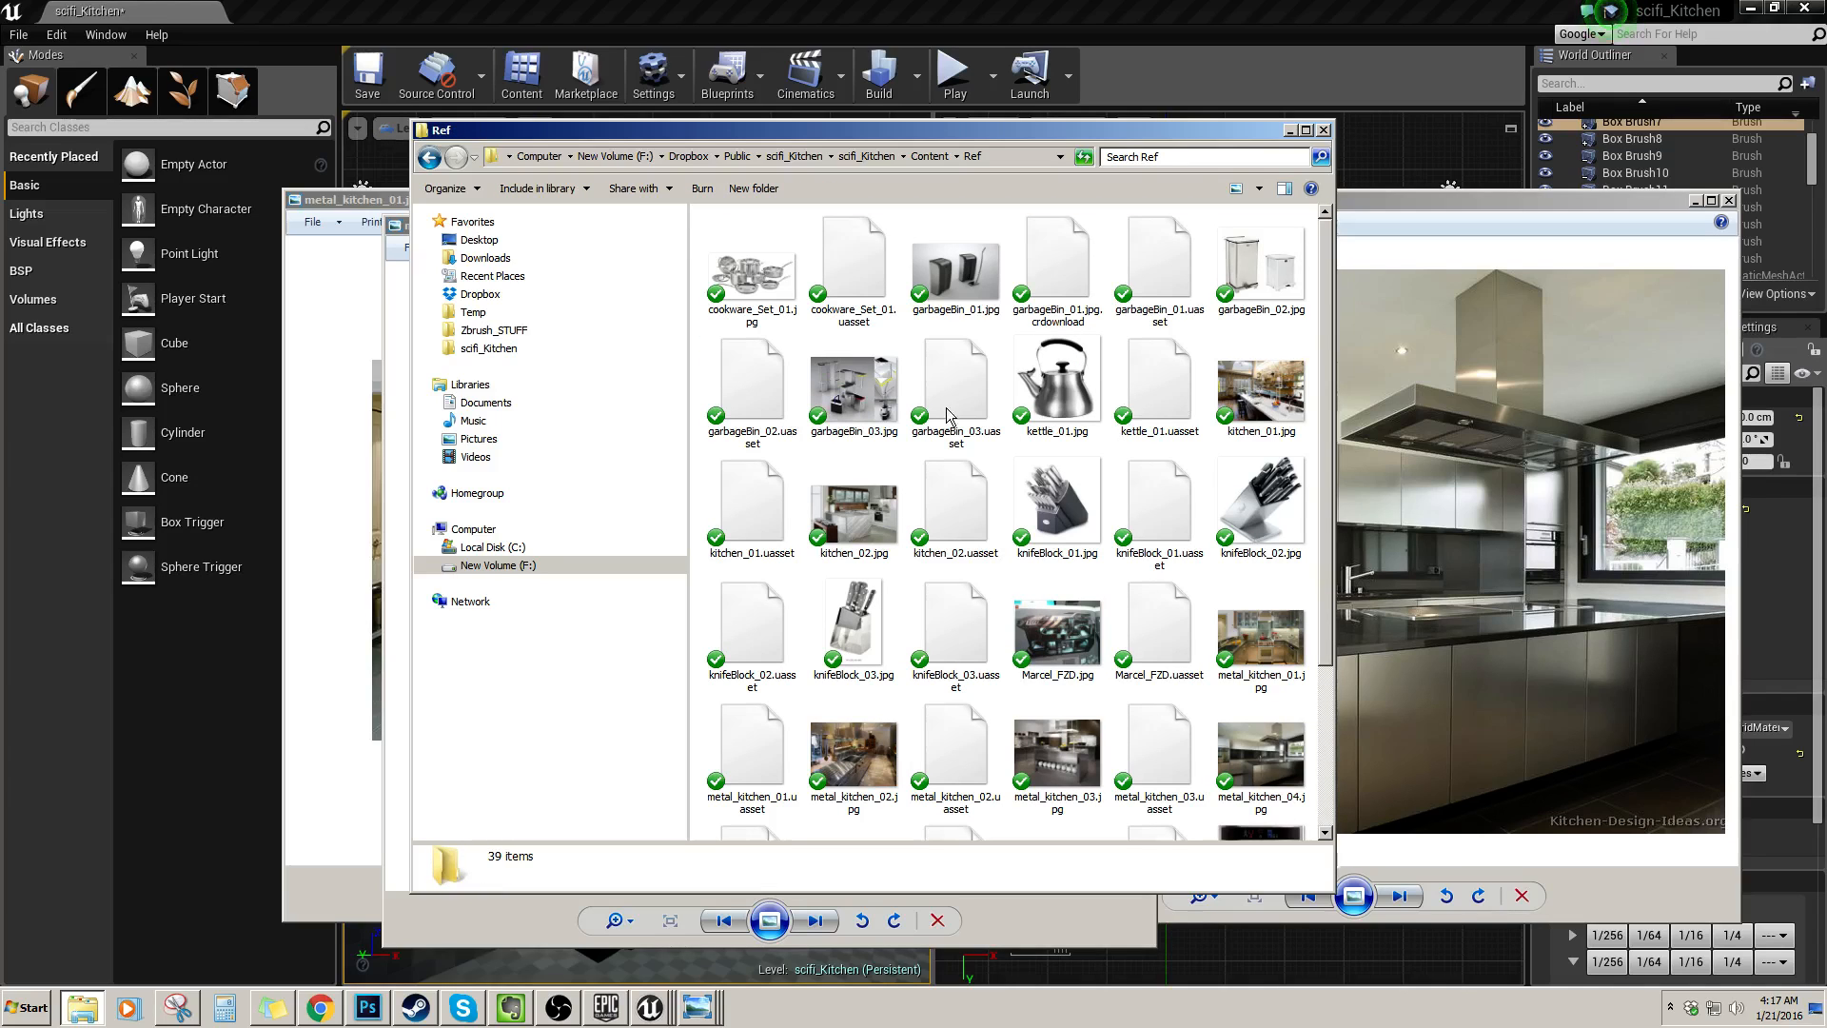
Open kitchen_02.jpg from the Ref folder and place its photo window beside the metal_kitchen_04.jpg photo
{"action": "left_click", "coordinate": [880, 512]}
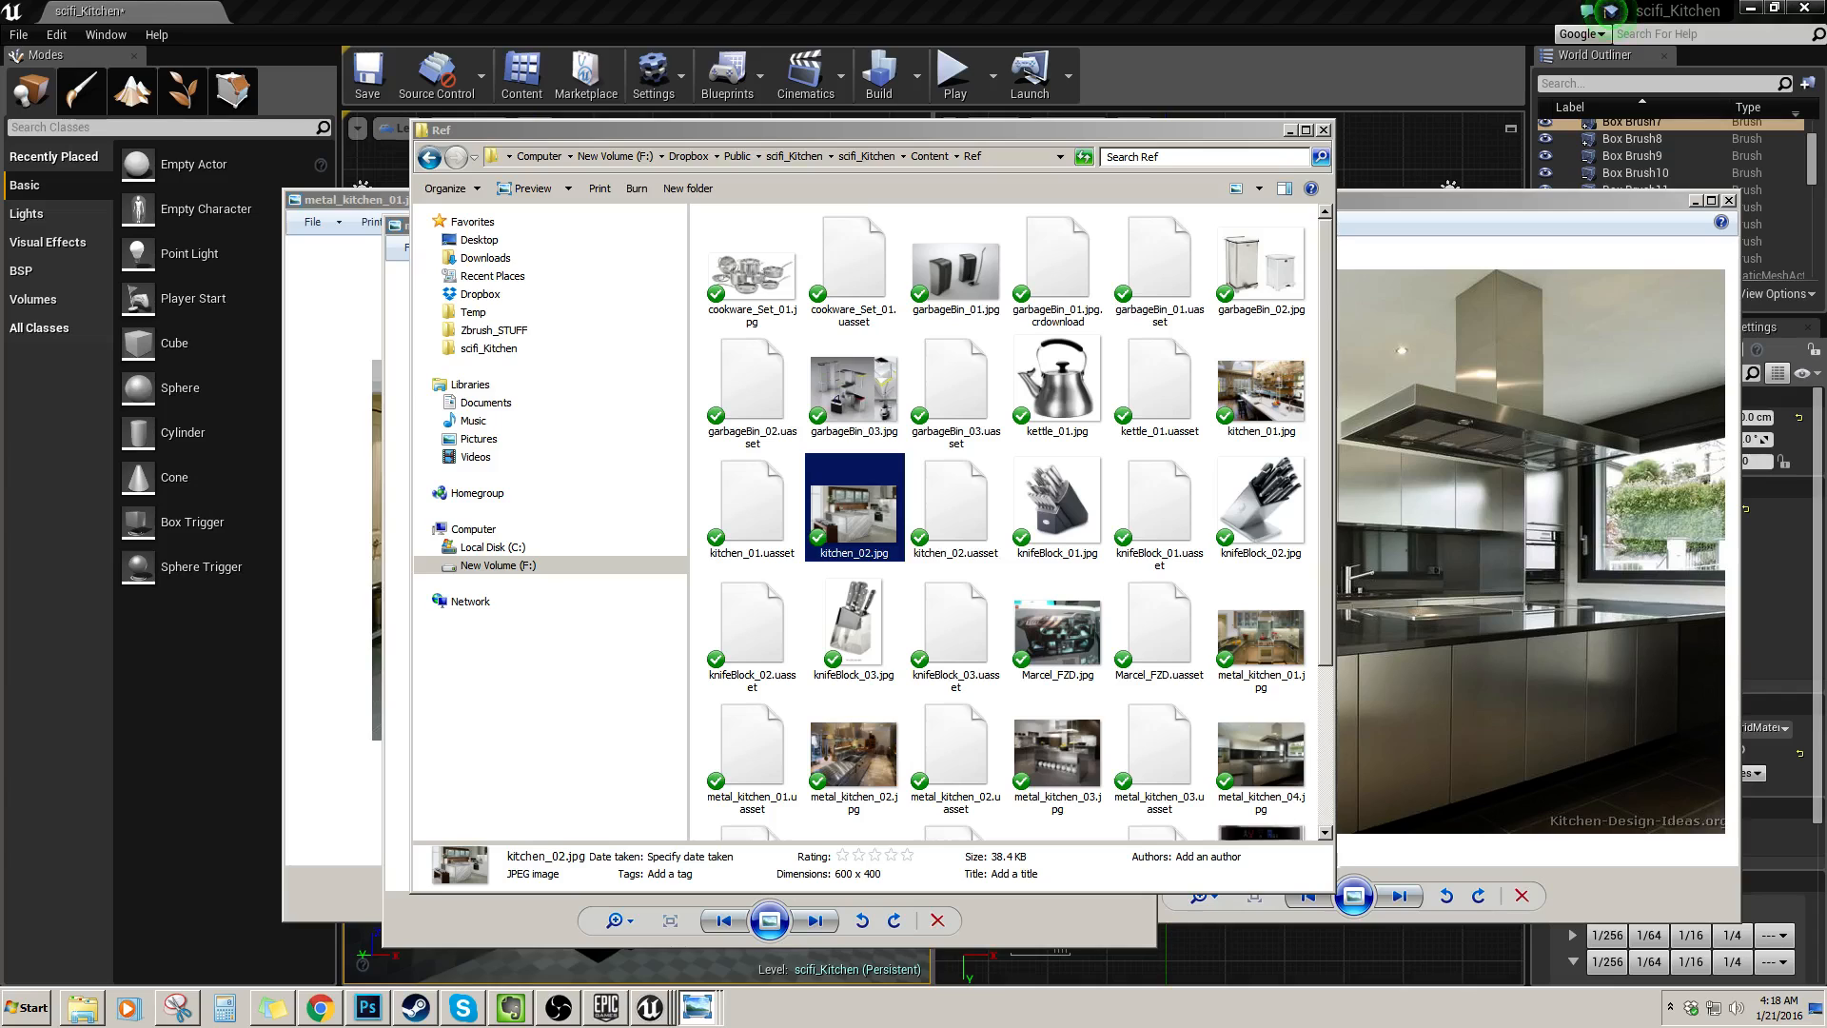
{"action": "key", "text": "Return"}
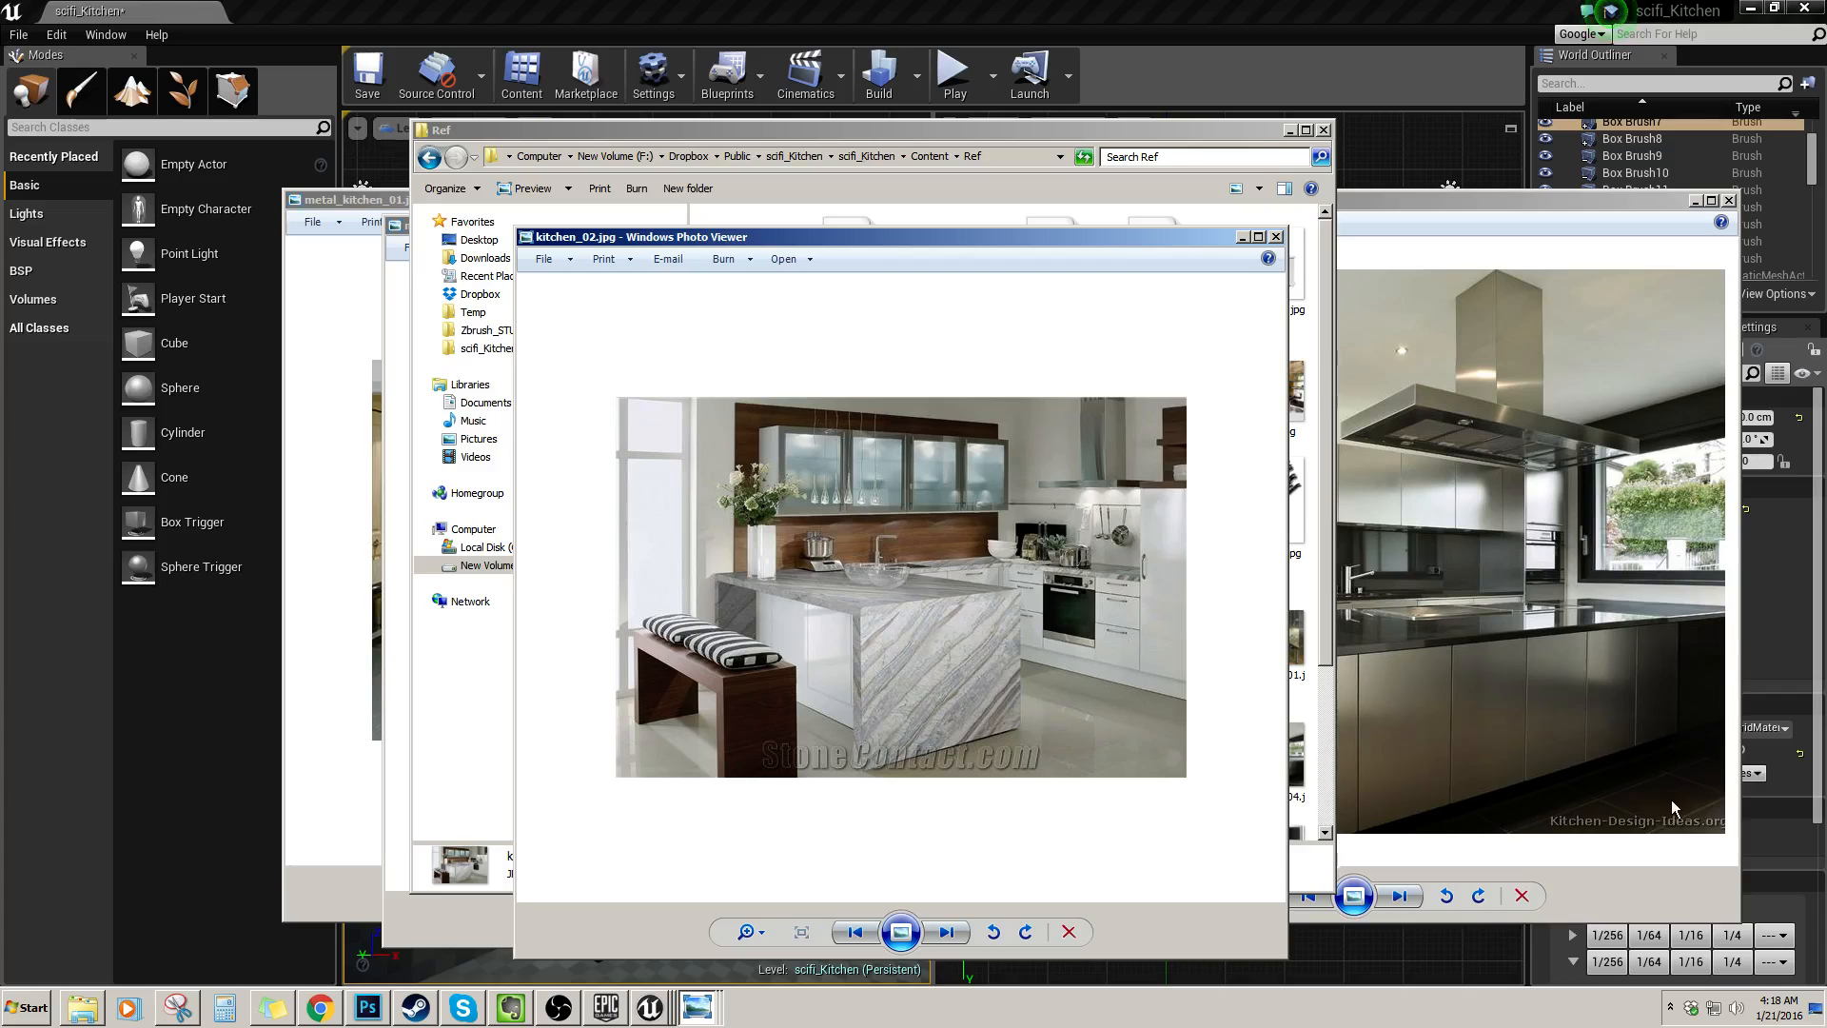
{"action": "left_click_drag", "start_coordinate": [1027, 243], "coordinate": [614, 221]}
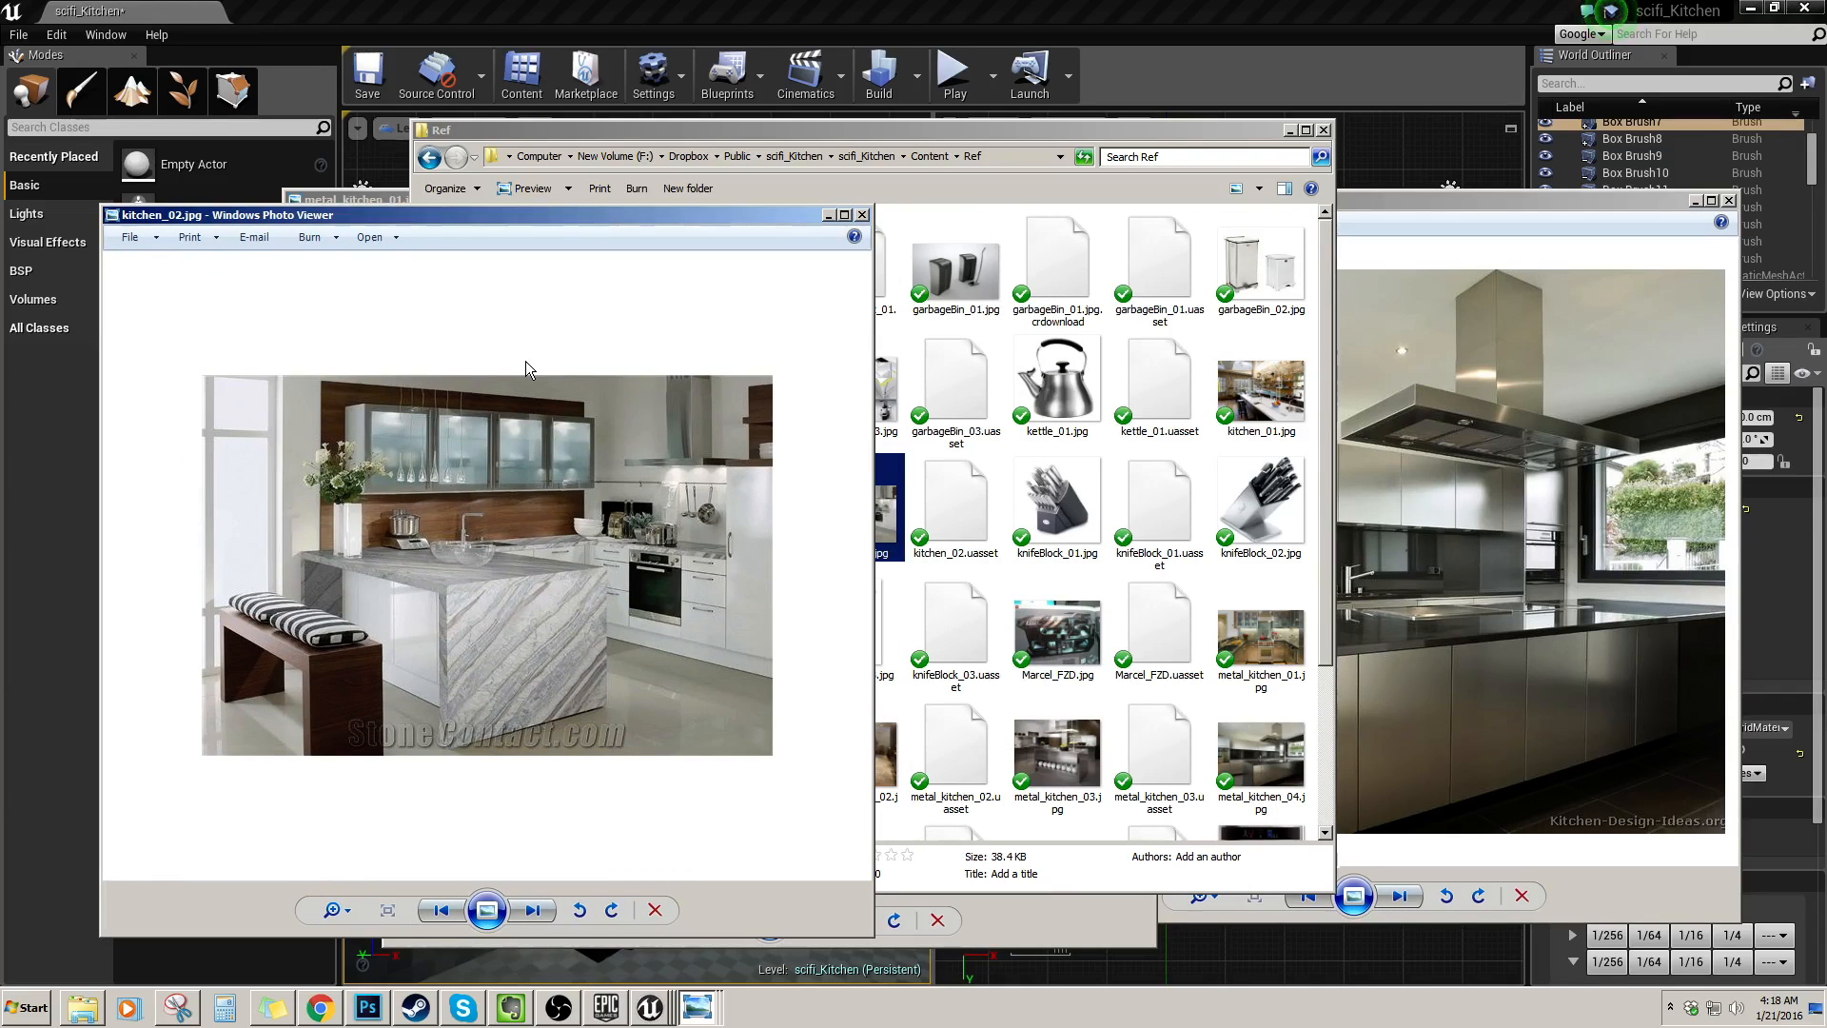
Browse the reference photos from kitchen_01.jpg through metal_kitchen_03.jpg to compare kitchen styles, cabinets and metal surfaces
{"action": "key", "text": "Left"}
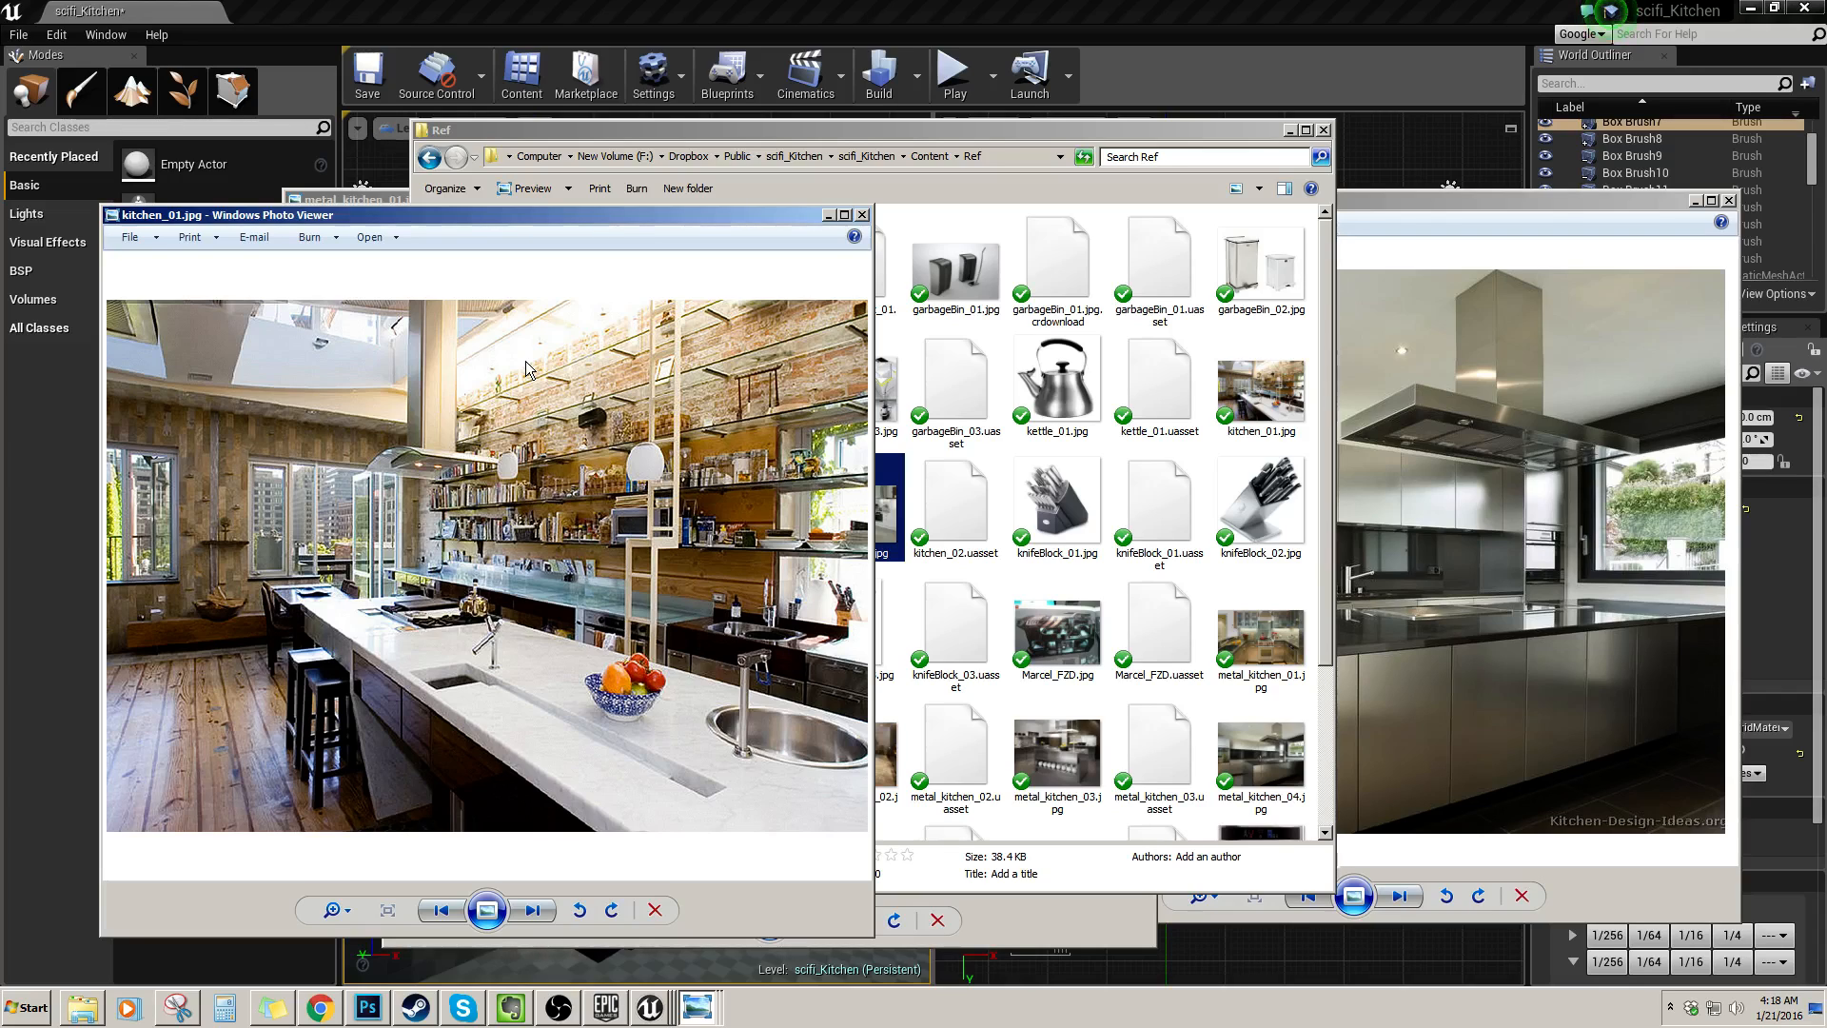
{"action": "key", "text": "Right"}
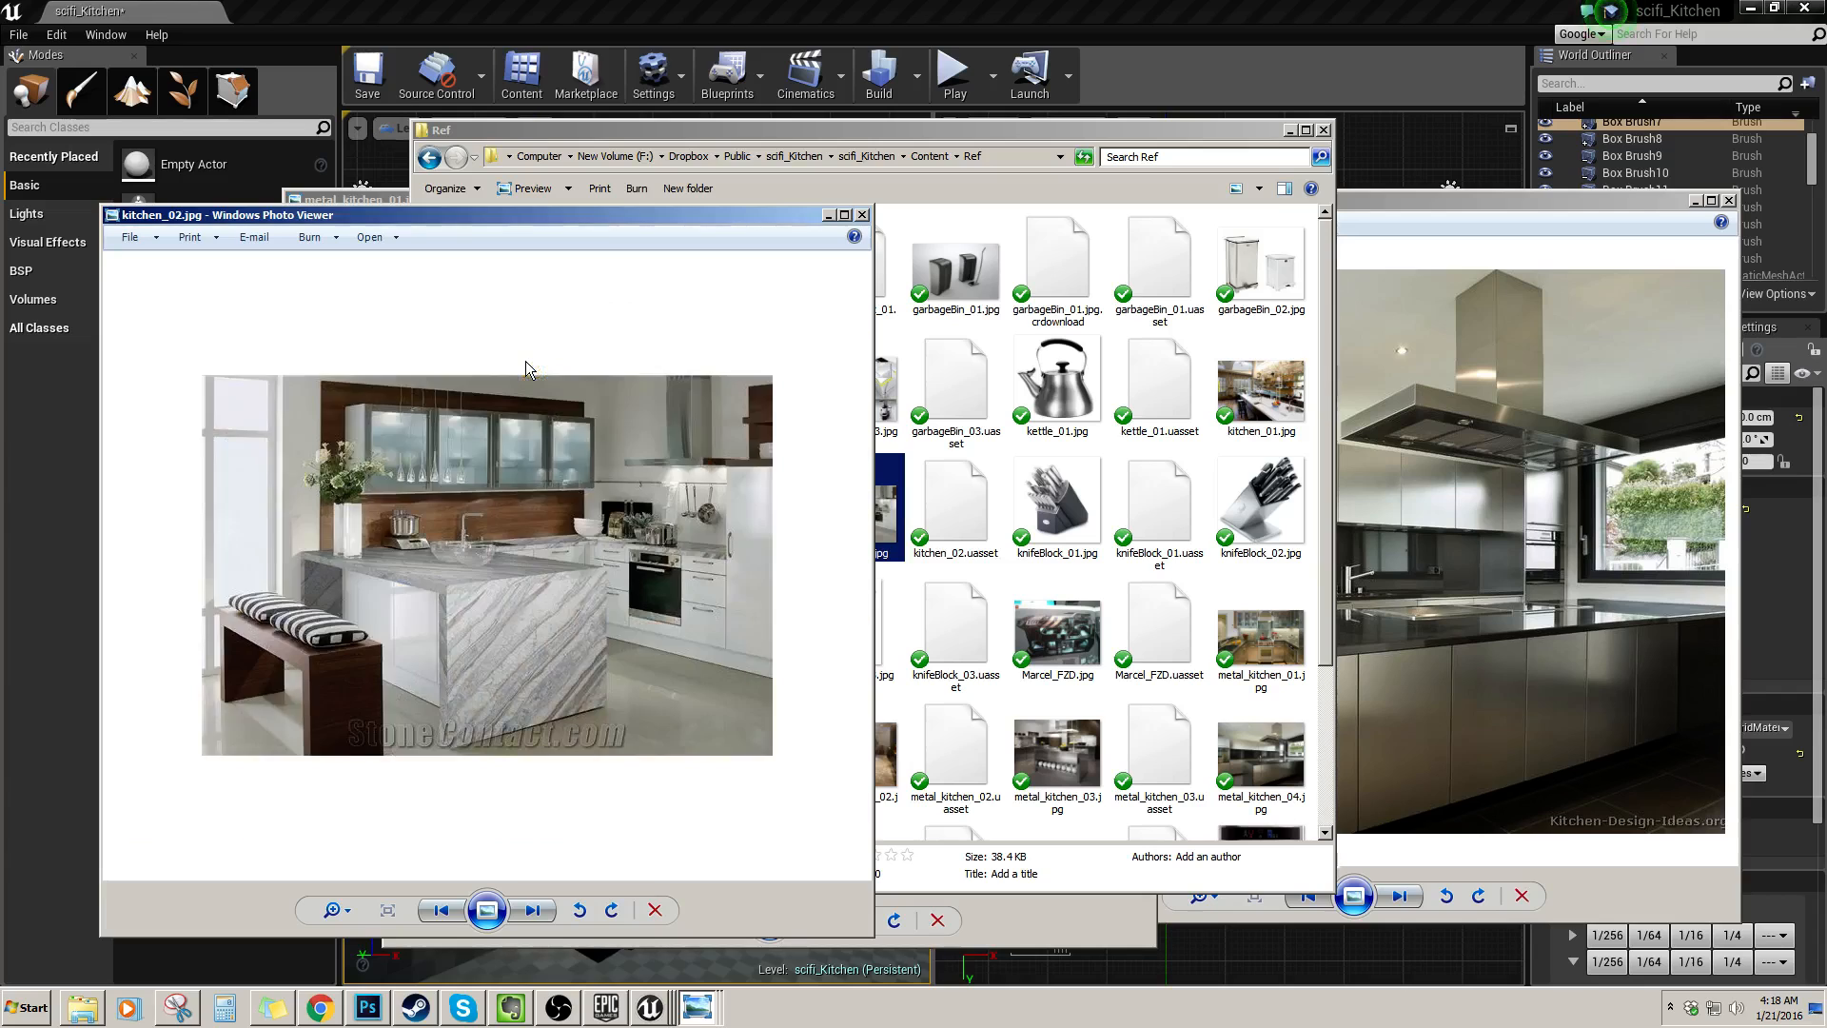
{"action": "key", "text": "Right"}
{"action": "key", "text": "Right"}
{"action": "key", "text": "Left"}
{"action": "key", "text": "Left"}
{"action": "key", "text": "Right"}
{"action": "key", "text": "Right"}
{"action": "key", "text": "Right"}
{"action": "key", "text": "Right"}
{"action": "key", "text": "Right"}
{"action": "key", "text": "Right"}
{"action": "key", "text": "Left"}
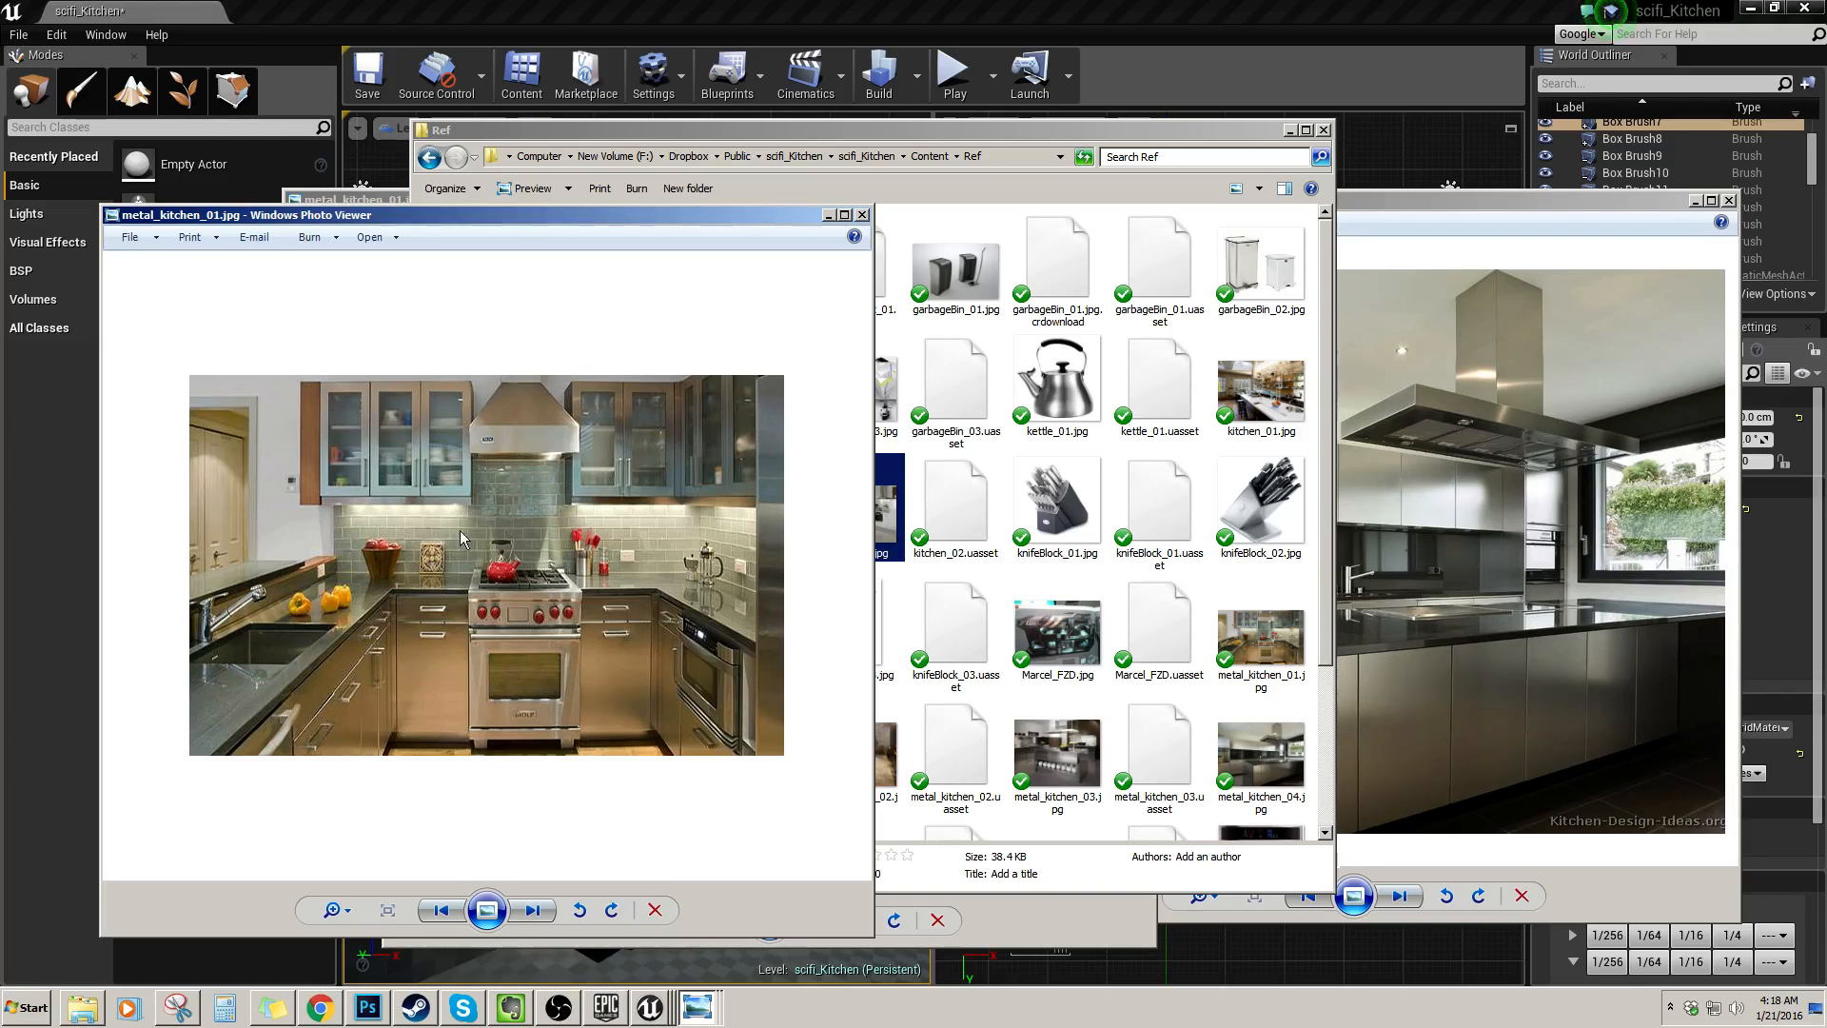
{"action": "key", "text": "Right"}
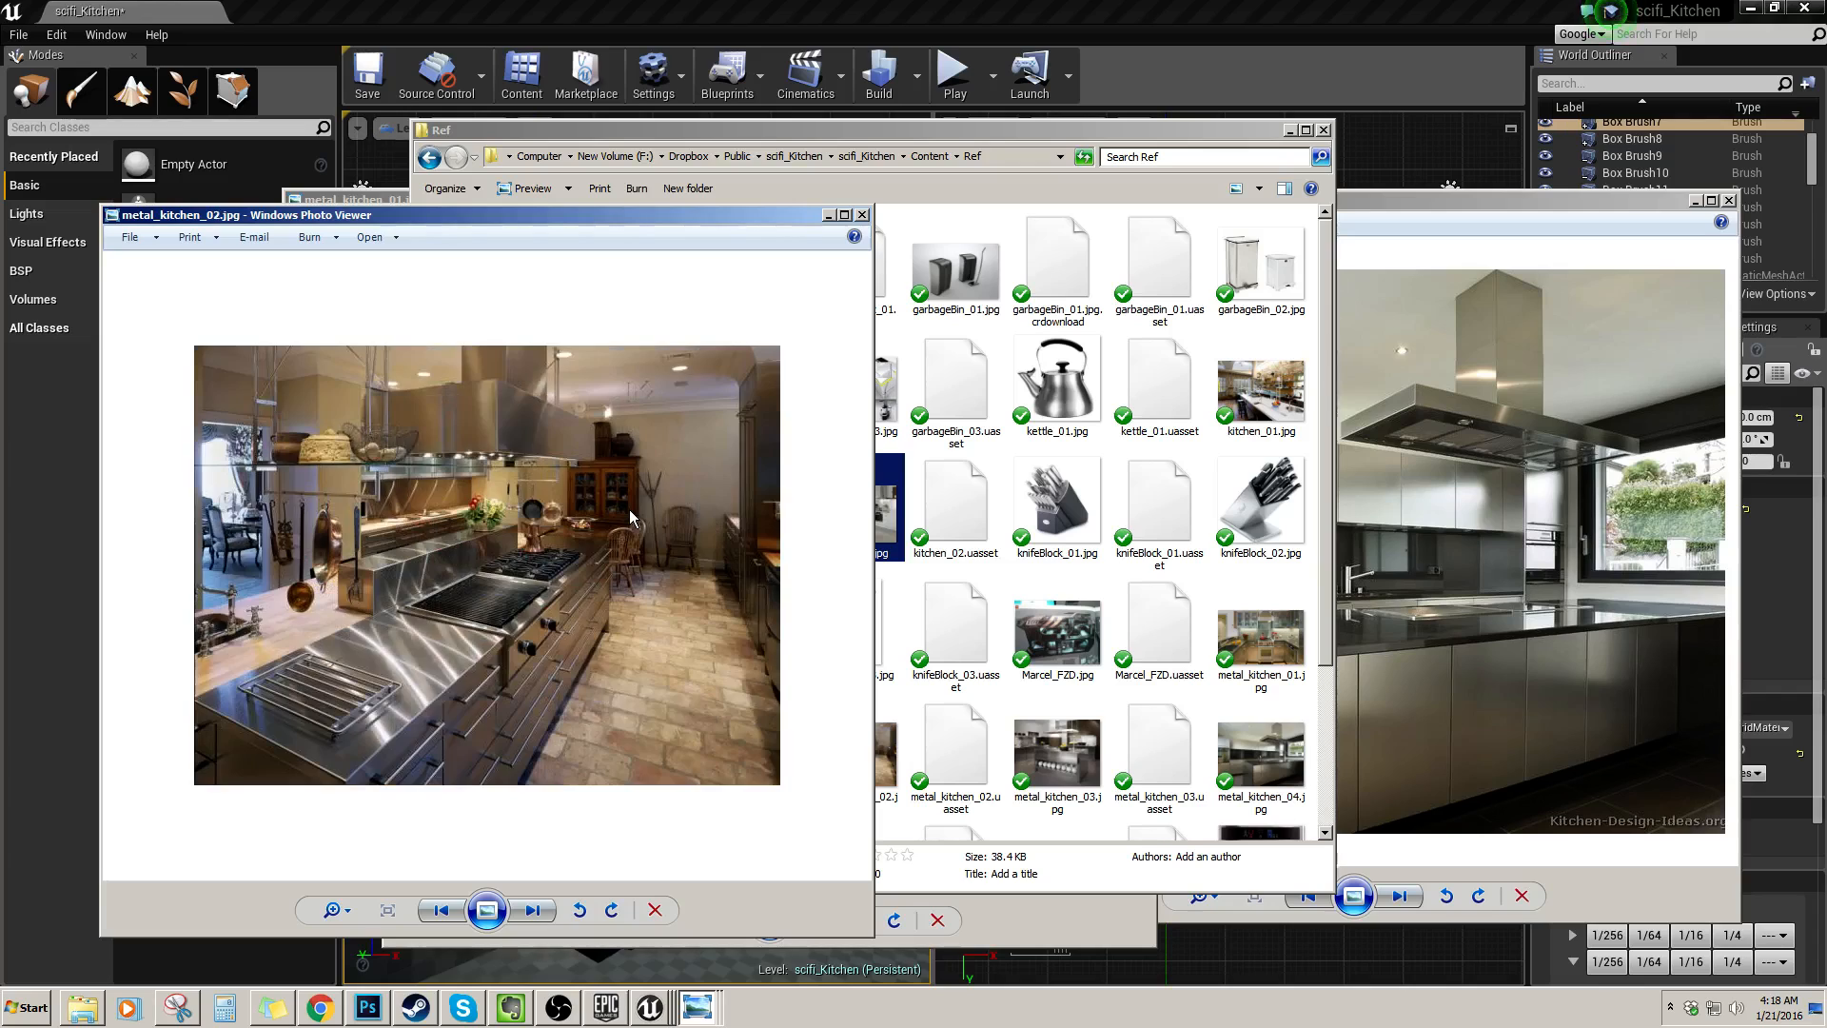
{"action": "key", "text": "Right"}
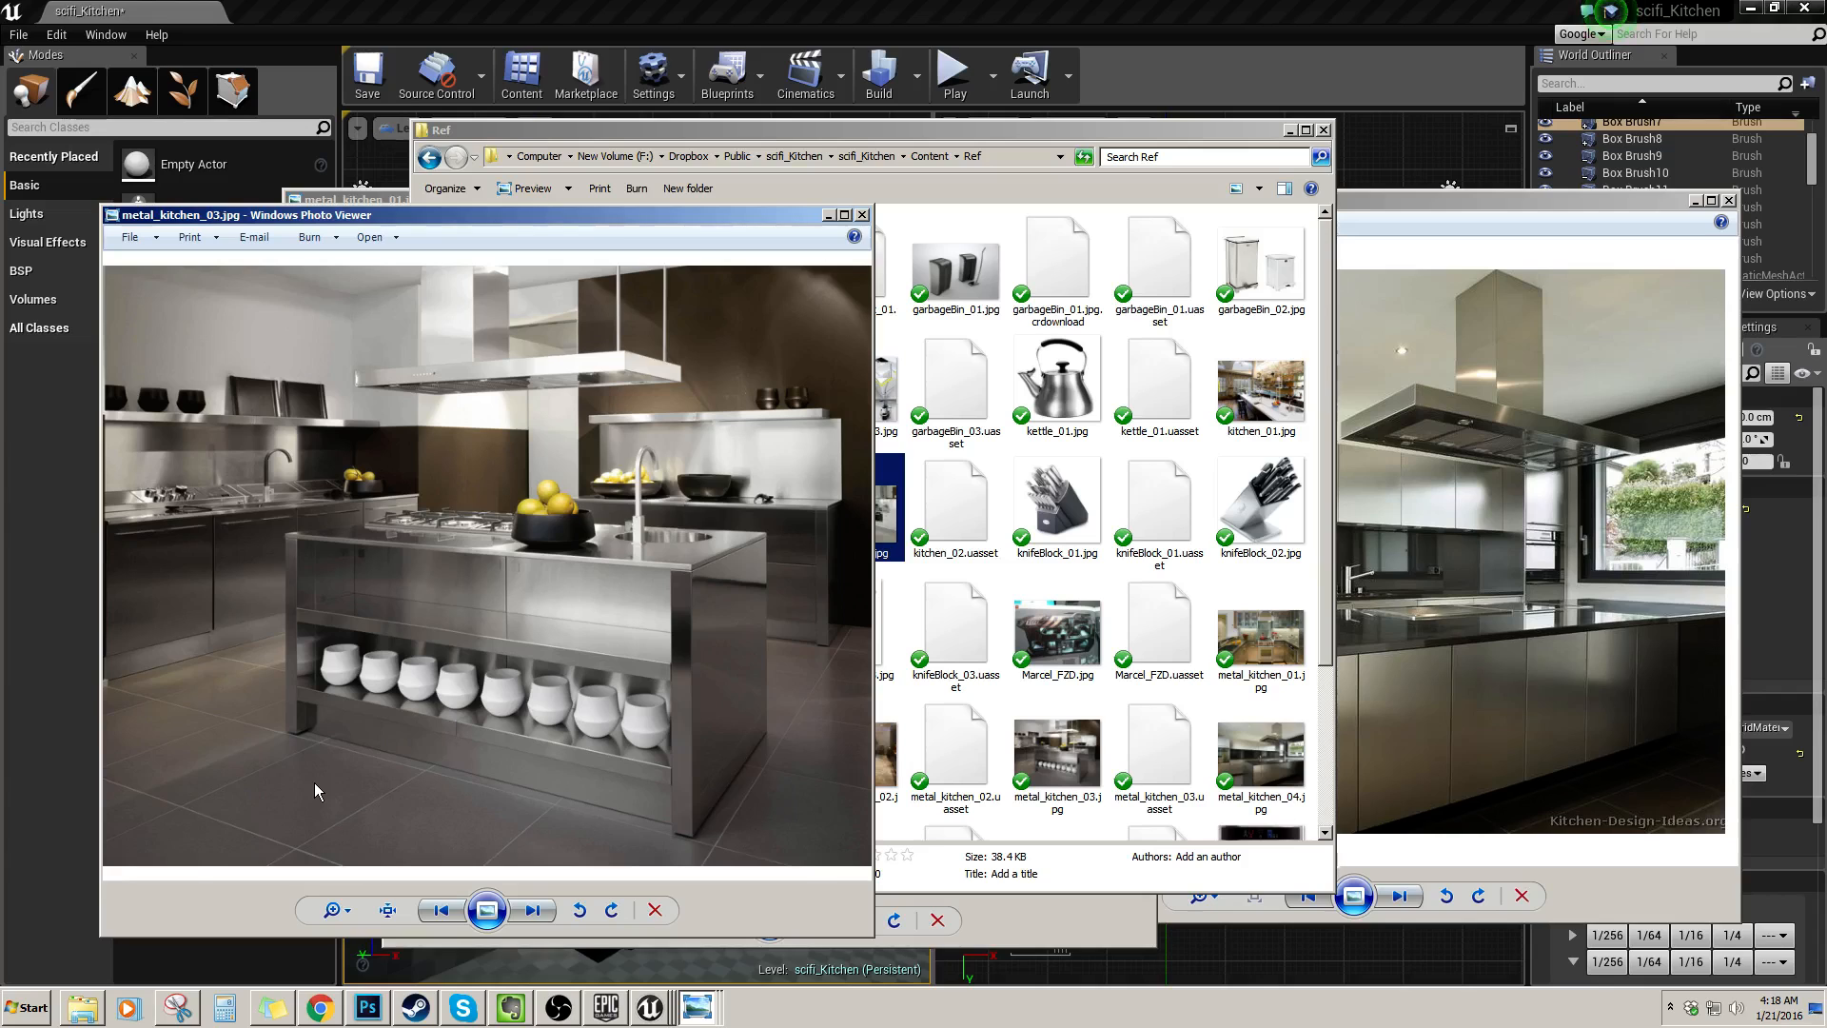
Minimize the reference photos and the Ref folder window to return to the scifi_Kitchen level in Unreal Editor
{"action": "left_click", "coordinate": [1486, 207]}
{"action": "left_click", "coordinate": [1695, 201]}
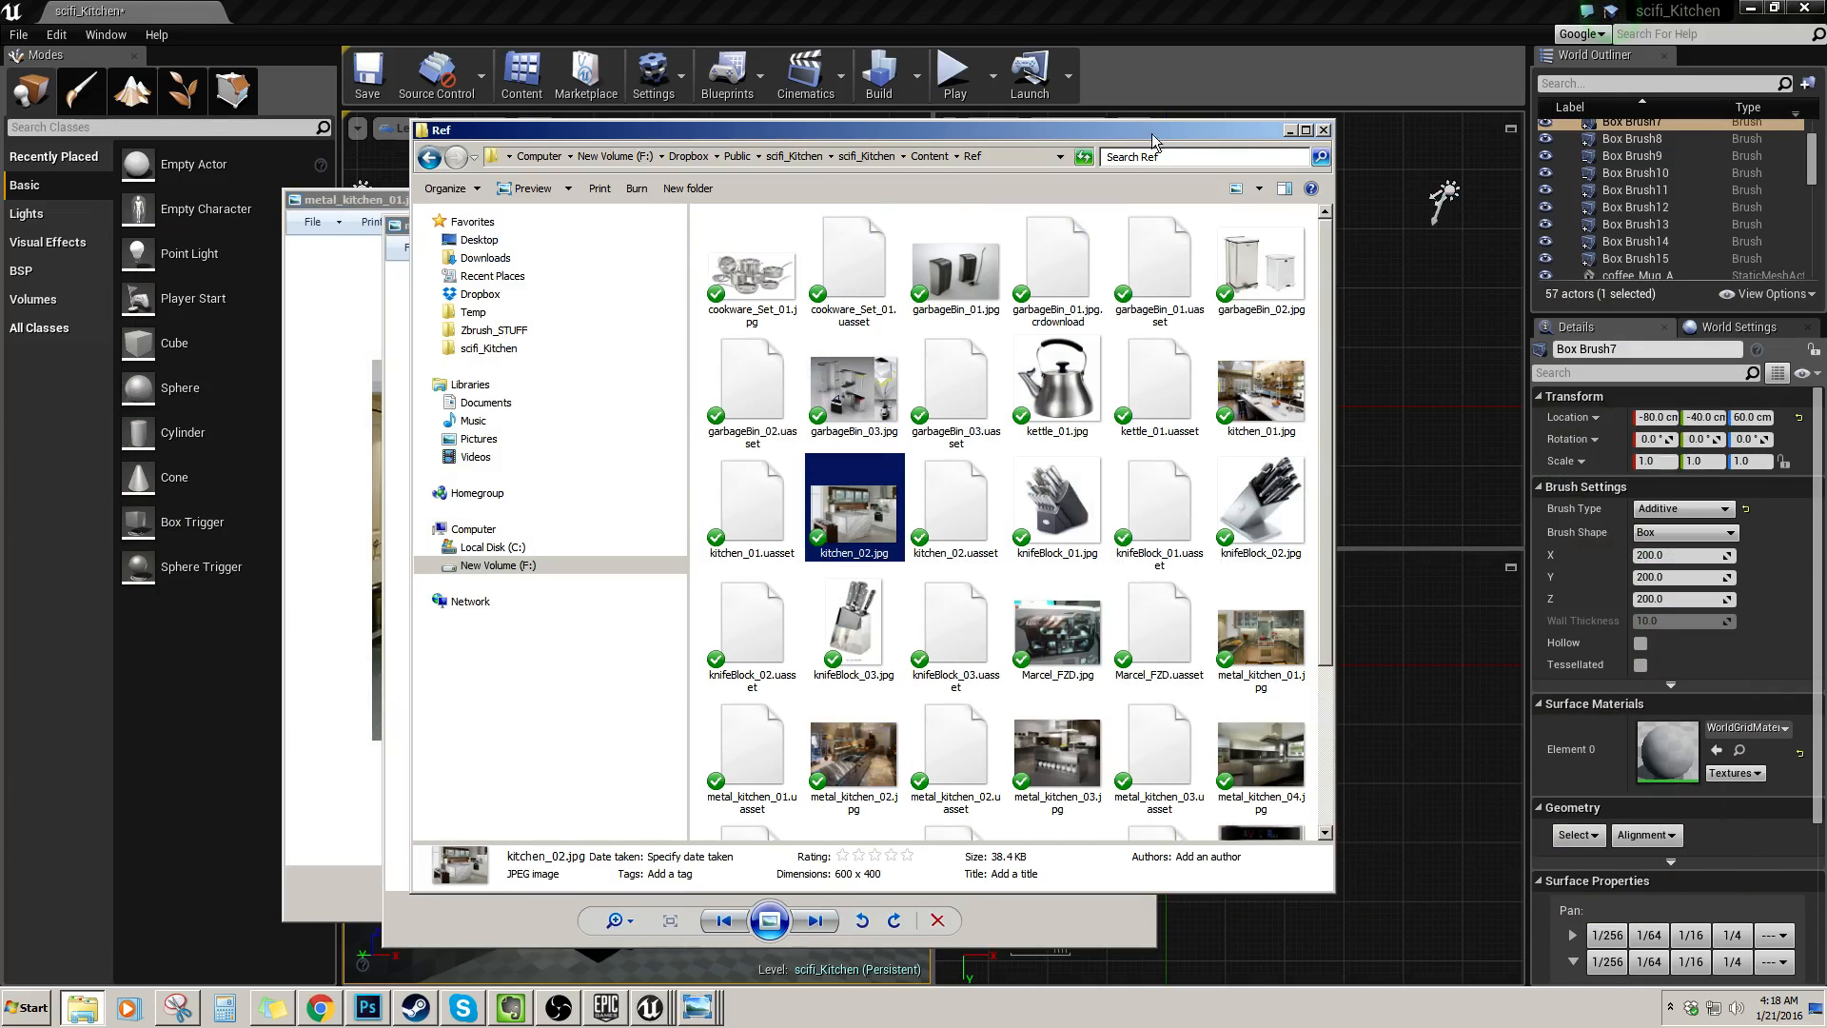
{"action": "left_click", "coordinate": [1291, 130]}
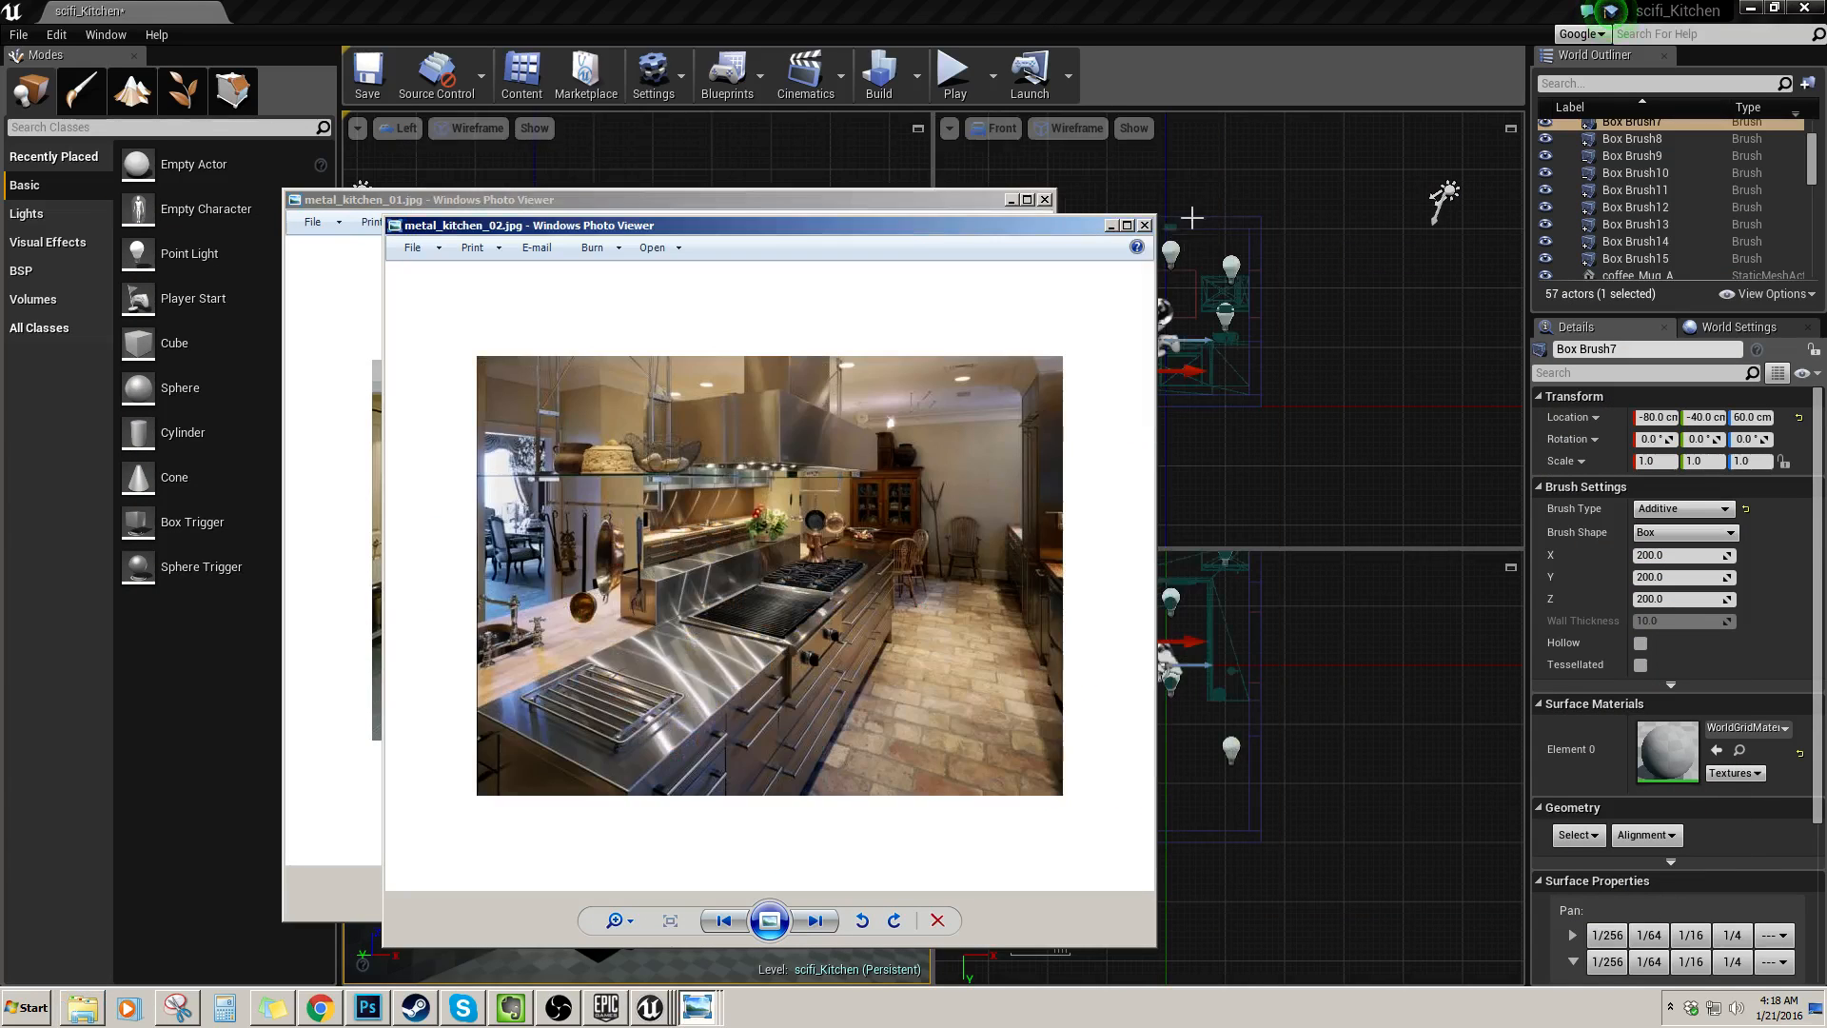
{"action": "left_click", "coordinate": [1107, 213]}
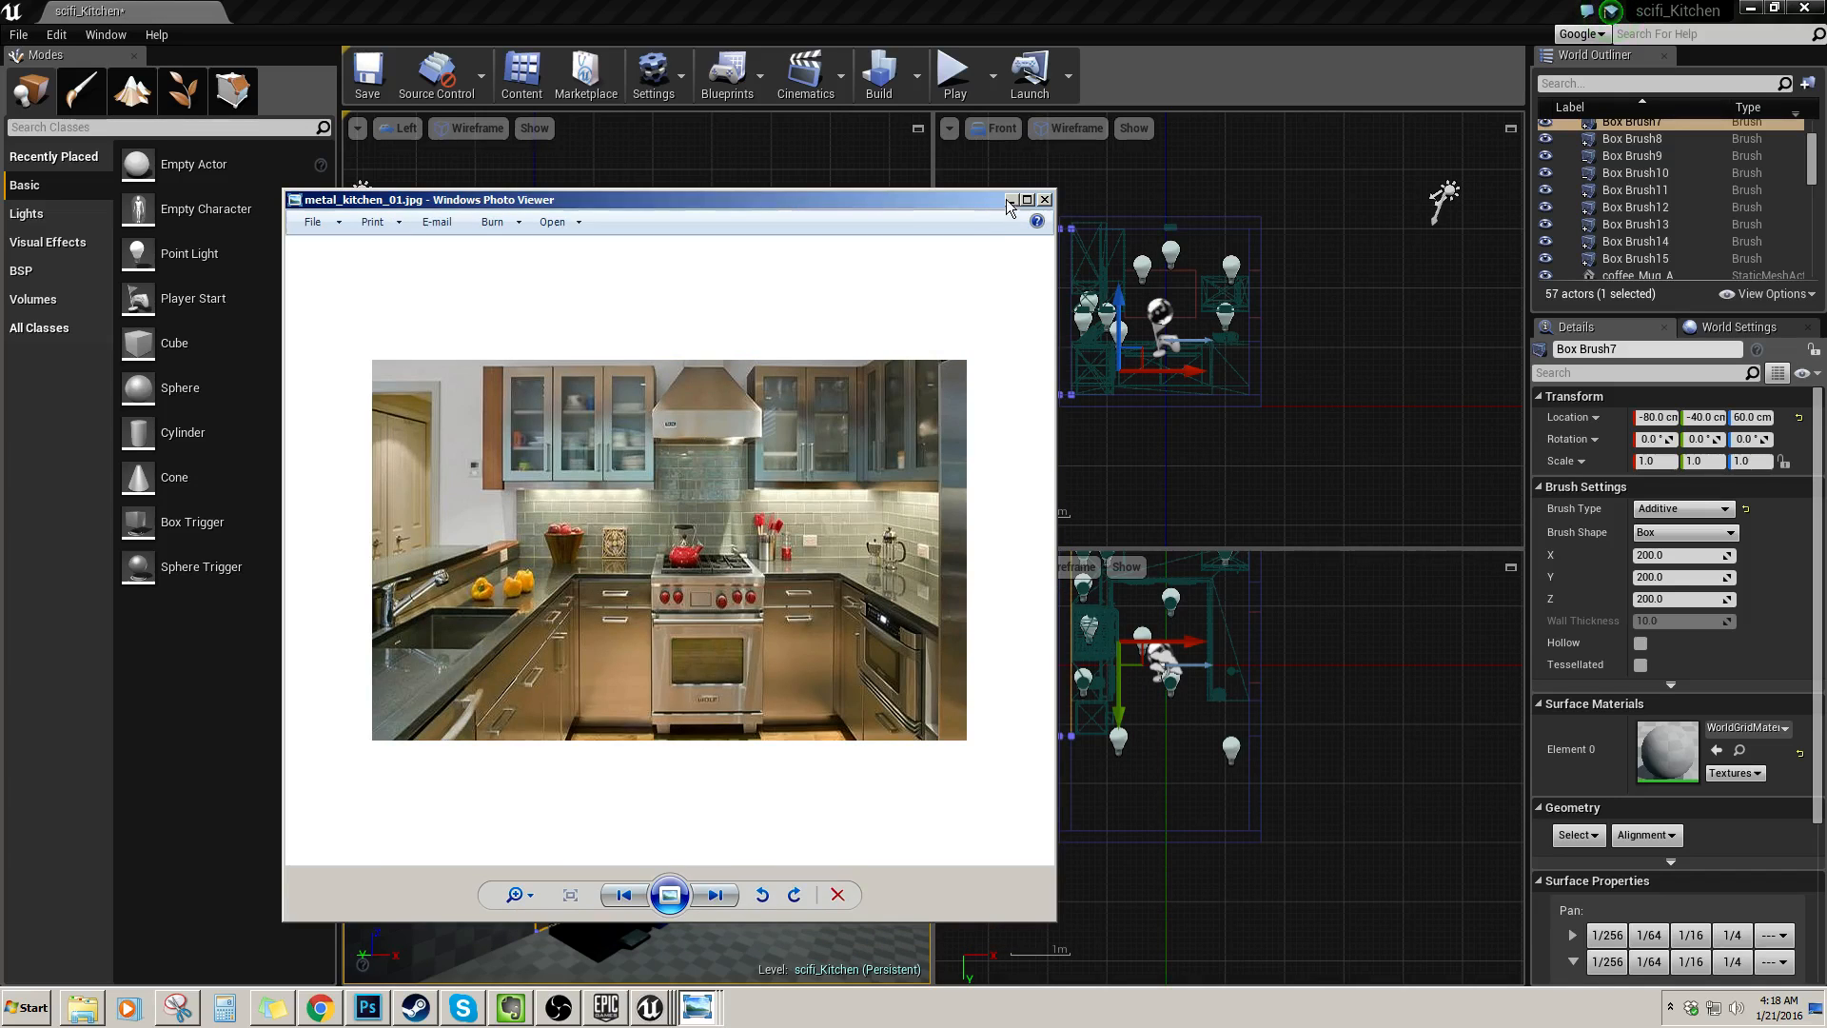
{"action": "left_click", "coordinate": [1010, 200]}
Maximize the perspective viewport and frame the kitchen interior with its cabinets, walls and floor in view
{"action": "right_click_drag", "start_coordinate": [723, 639], "coordinate": [666, 809]}
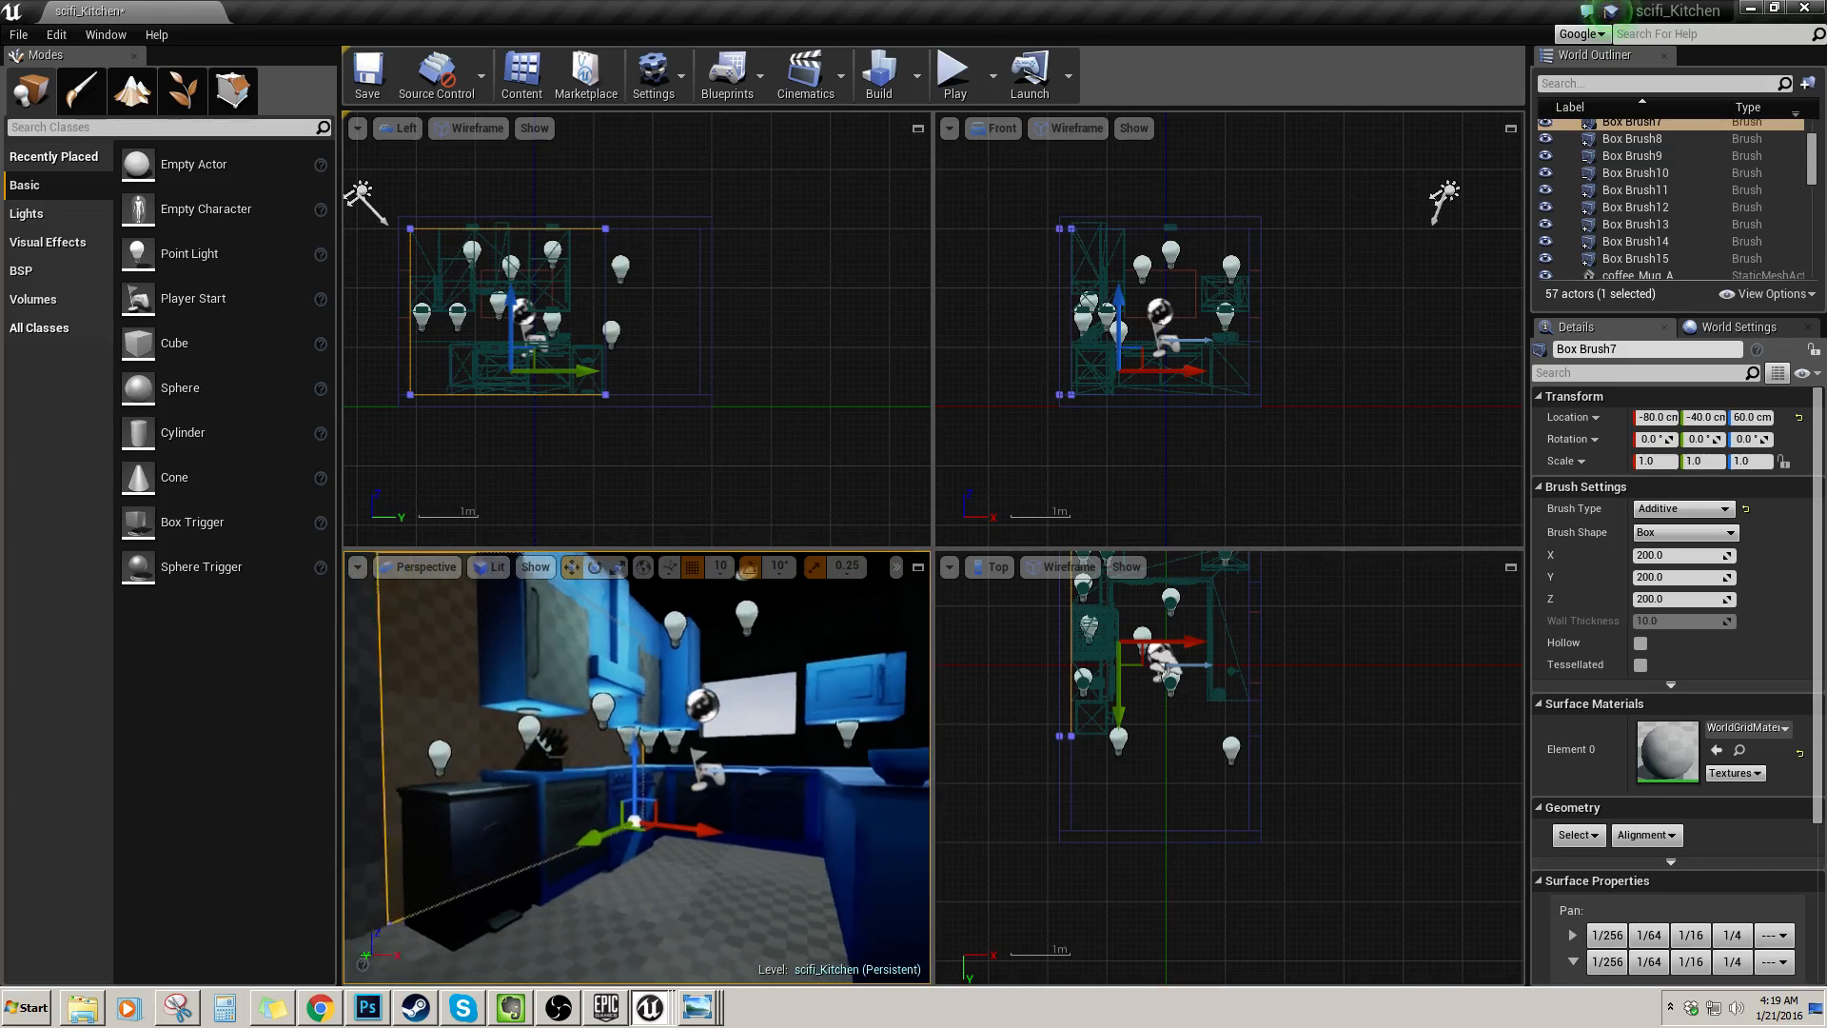
{"action": "left_click", "coordinate": [919, 568]}
{"action": "right_click_drag", "start_coordinate": [874, 599], "coordinate": [919, 601]}
{"action": "left_click", "coordinate": [977, 505]}
{"action": "key", "text": "Escape"}
{"action": "mouse_move", "coordinate": [977, 505]}
{"action": "right_mouse_down"}
{"action": "mouse_move", "coordinate": [937, 505]}
{"action": "mouse_move", "coordinate": [966, 505]}
{"action": "mouse_move", "coordinate": [920, 537]}
{"action": "mouse_move", "coordinate": [953, 570]}
{"action": "mouse_move", "coordinate": [934, 457]}
{"action": "mouse_move", "coordinate": [969, 486]}
{"action": "mouse_move", "coordinate": [844, 485]}
{"action": "mouse_move", "coordinate": [907, 493]}
{"action": "mouse_move", "coordinate": [924, 434]}
{"action": "mouse_move", "coordinate": [922, 494]}
{"action": "mouse_move", "coordinate": [837, 509]}
{"action": "mouse_move", "coordinate": [826, 475]}
{"action": "mouse_move", "coordinate": [913, 519]}
{"action": "right_mouse_up"}
{"action": "left_click", "coordinate": [954, 570]}
{"action": "left_click", "coordinate": [968, 485]}
{"action": "left_click", "coordinate": [844, 485]}
{"action": "key", "text": "s"}
Select the floor brush and the side wall brush in turn to inspect them, ending with the floor brush selected
{"action": "left_click", "coordinate": [809, 819]}
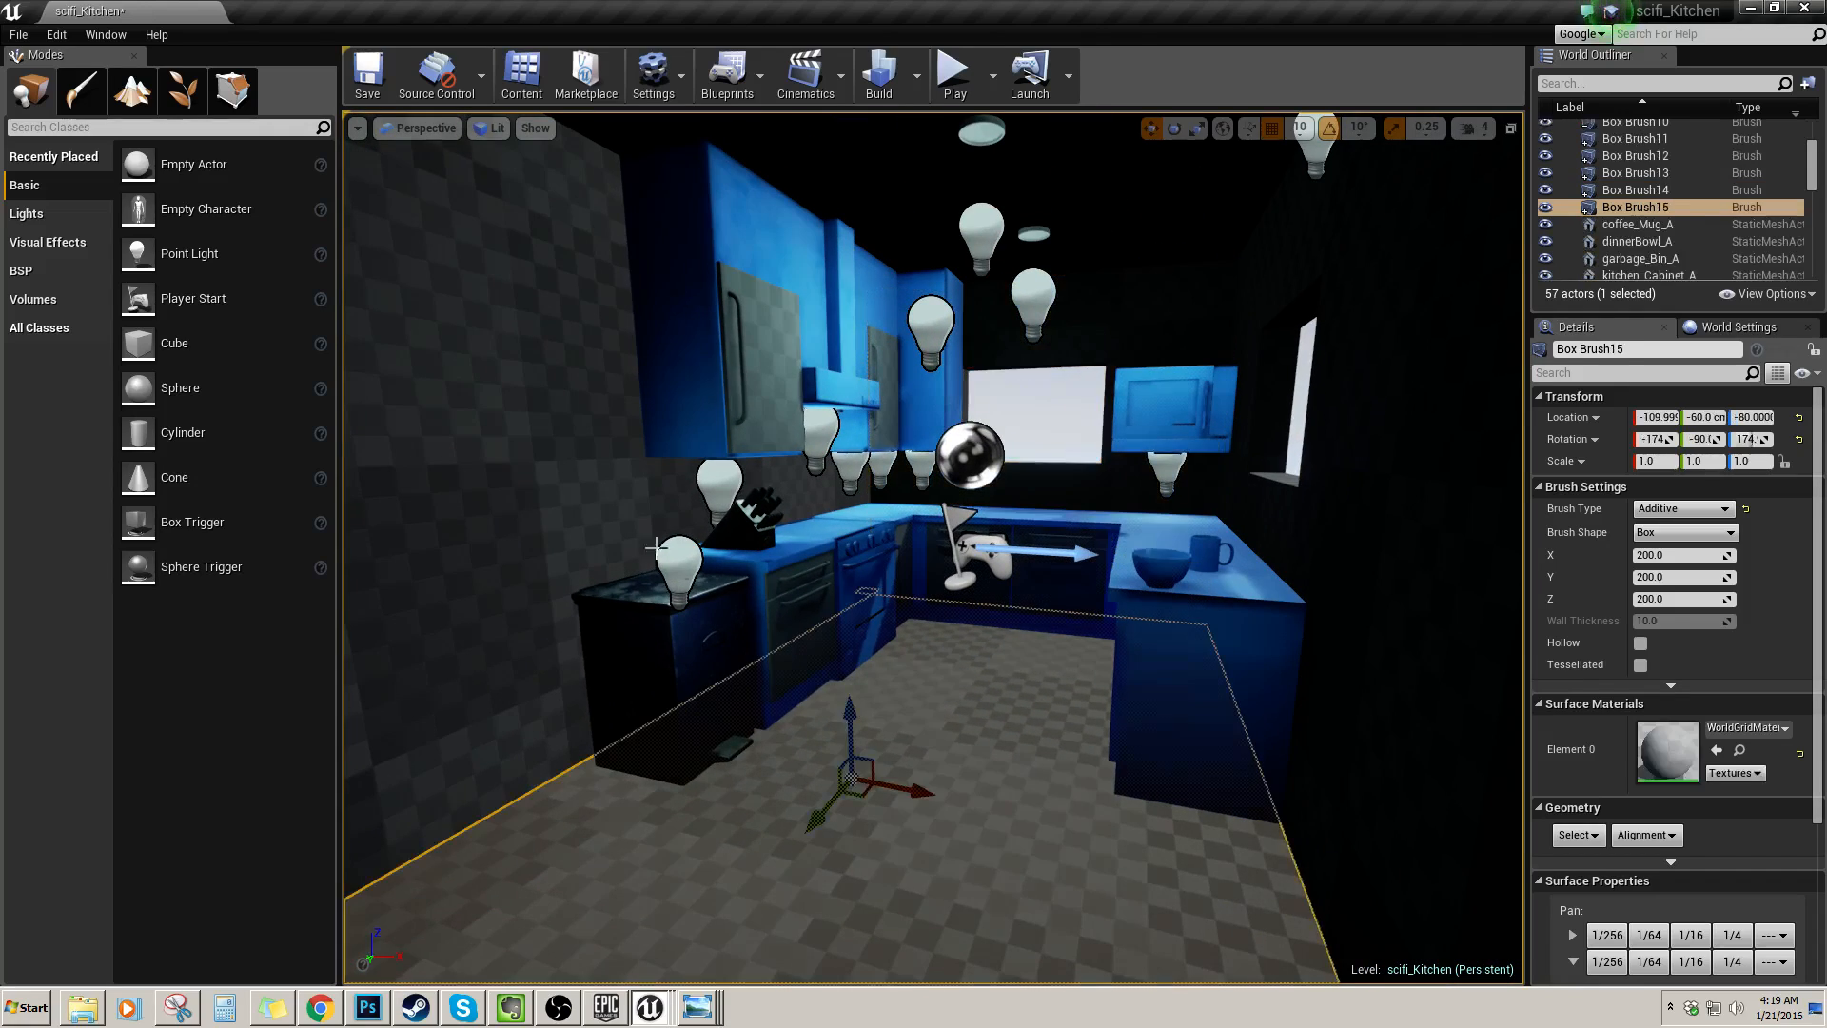
{"action": "left_click", "coordinate": [619, 533]}
{"action": "left_click", "coordinate": [559, 647]}
{"action": "mouse_move", "coordinate": [558, 648]}
{"action": "right_mouse_down"}
{"action": "mouse_move", "coordinate": [559, 581]}
{"action": "mouse_move", "coordinate": [558, 695]}
{"action": "right_mouse_up"}
{"action": "left_click", "coordinate": [950, 726]}
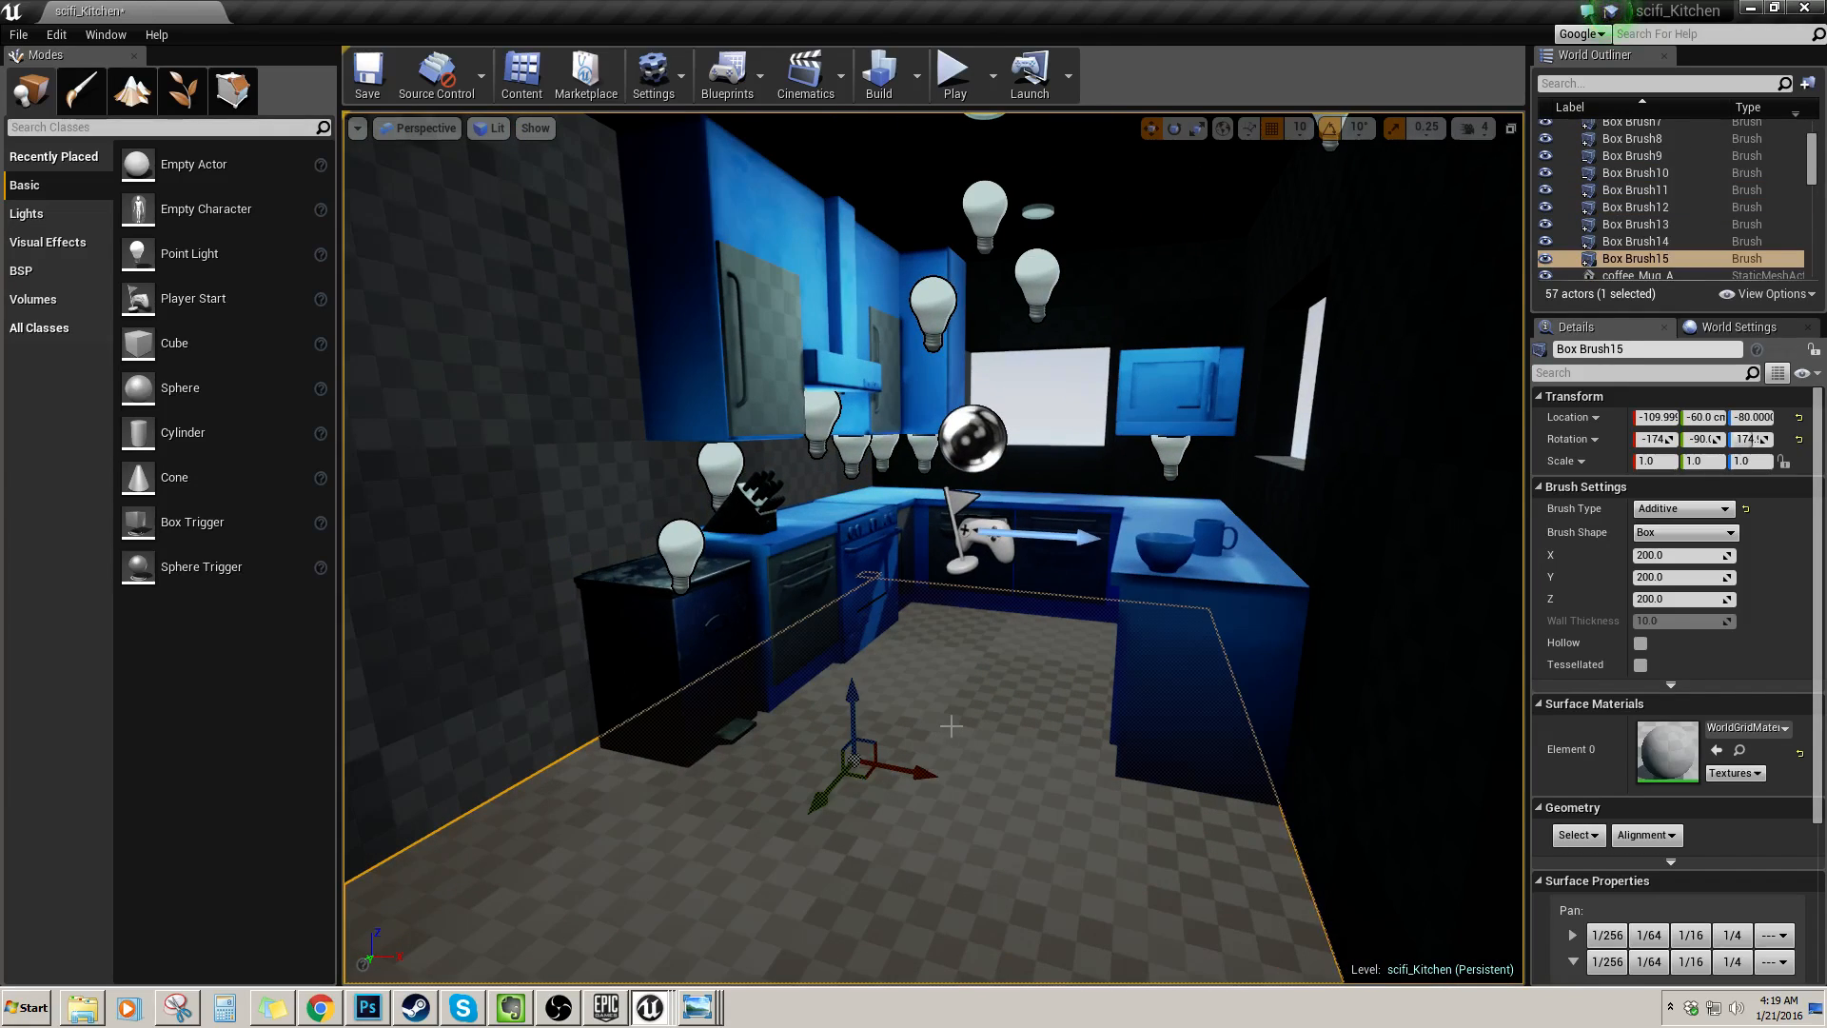